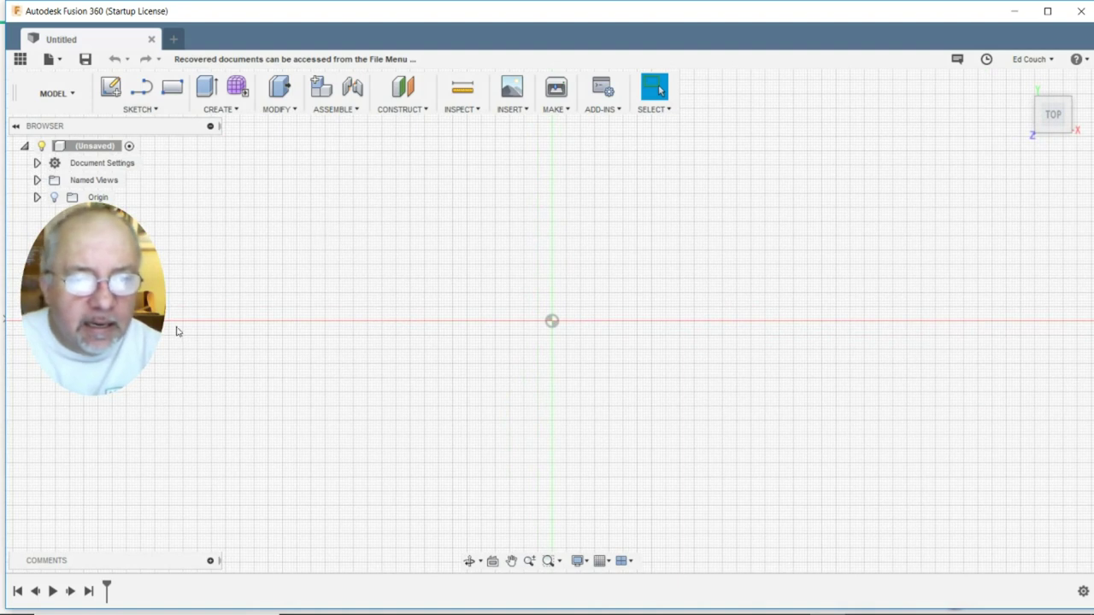
Step: Sketch a 41 mm diameter center-diameter circle at the origin on the XY plane
click(142, 109)
mouse_move(168, 178)
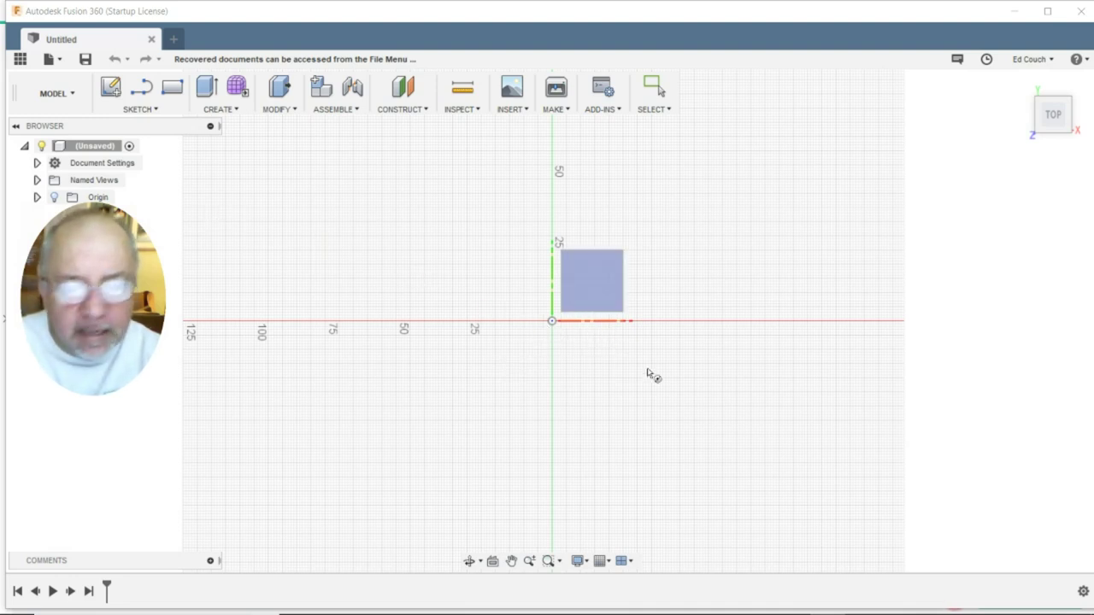
click(551, 323)
click(551, 320)
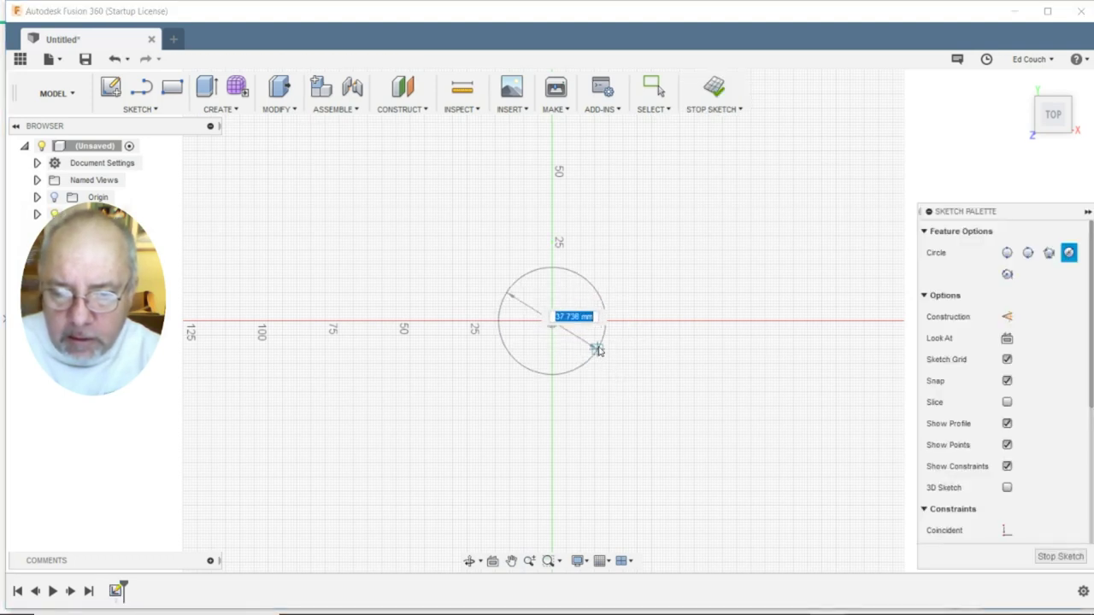
text(41)
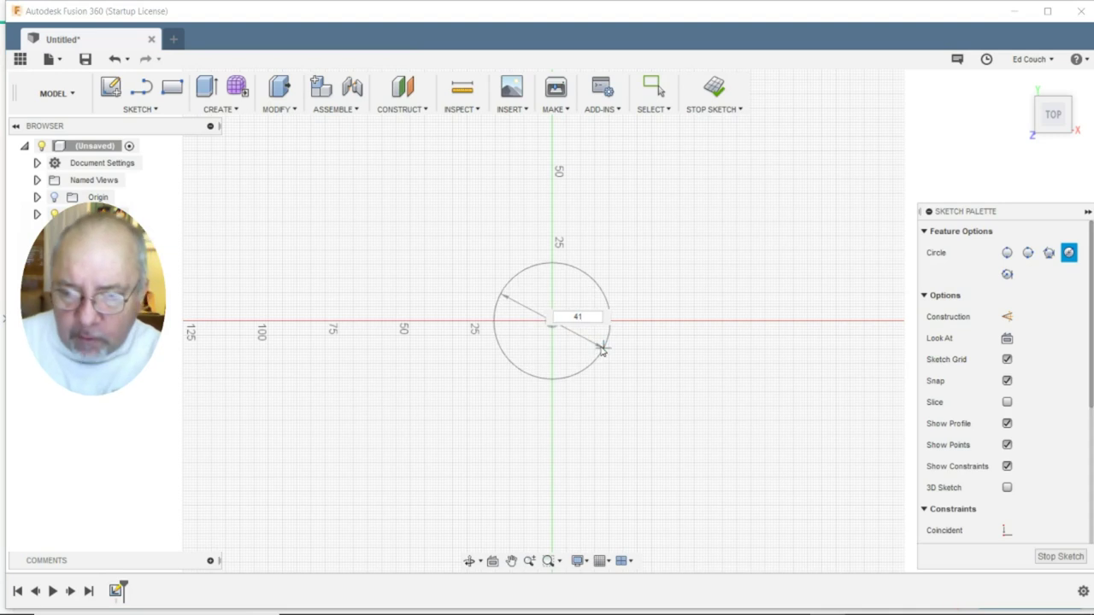
key(Return)
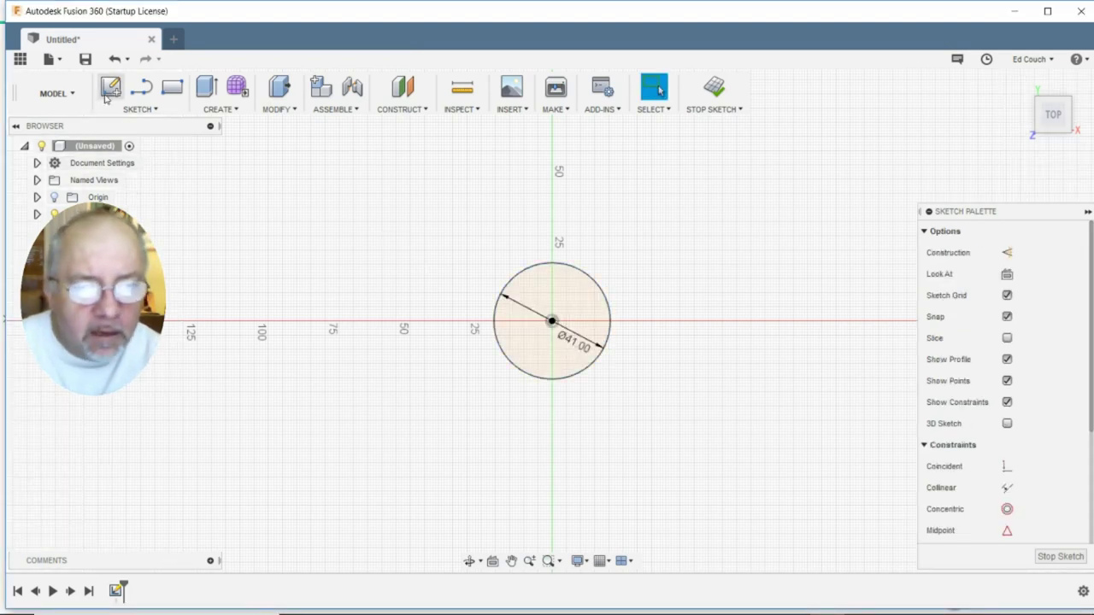
Step: Add a concentric 46 mm diameter circle centered on the origin
click(139, 109)
mouse_move(162, 174)
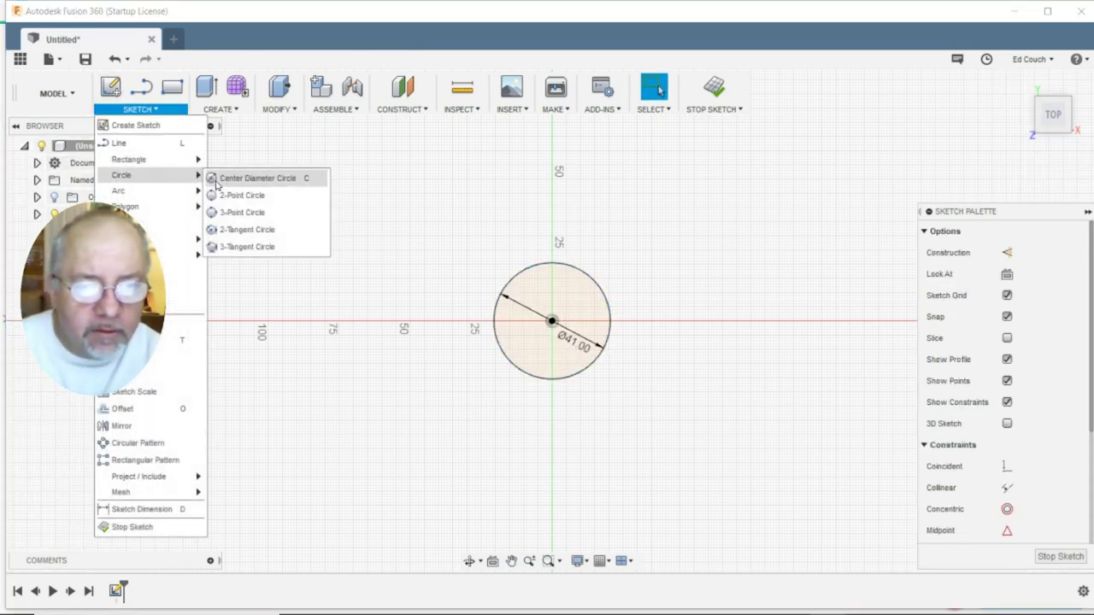
click(246, 178)
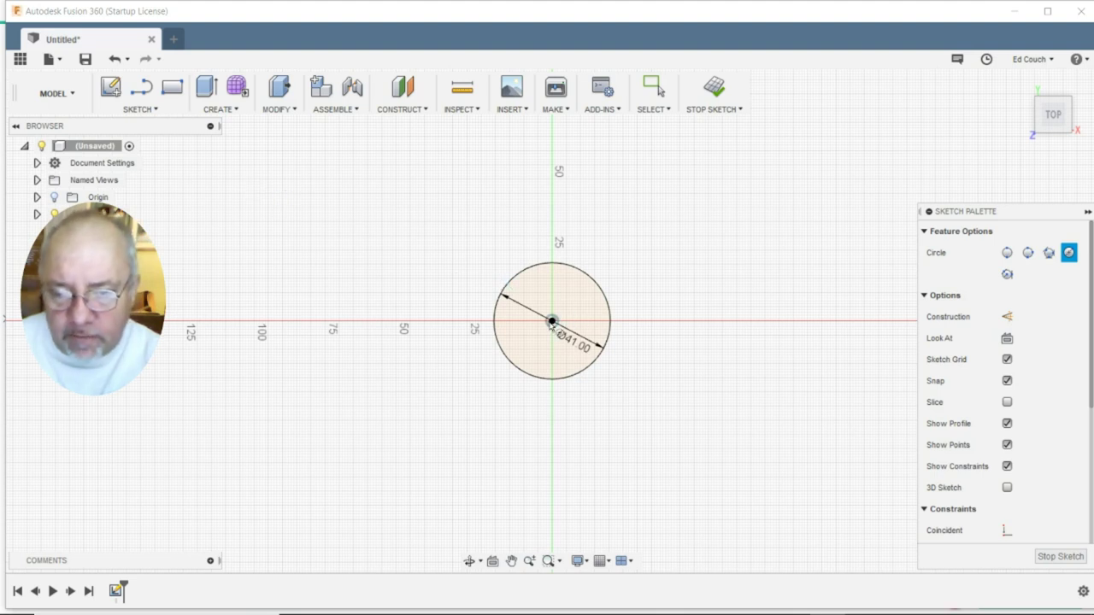
click(552, 321)
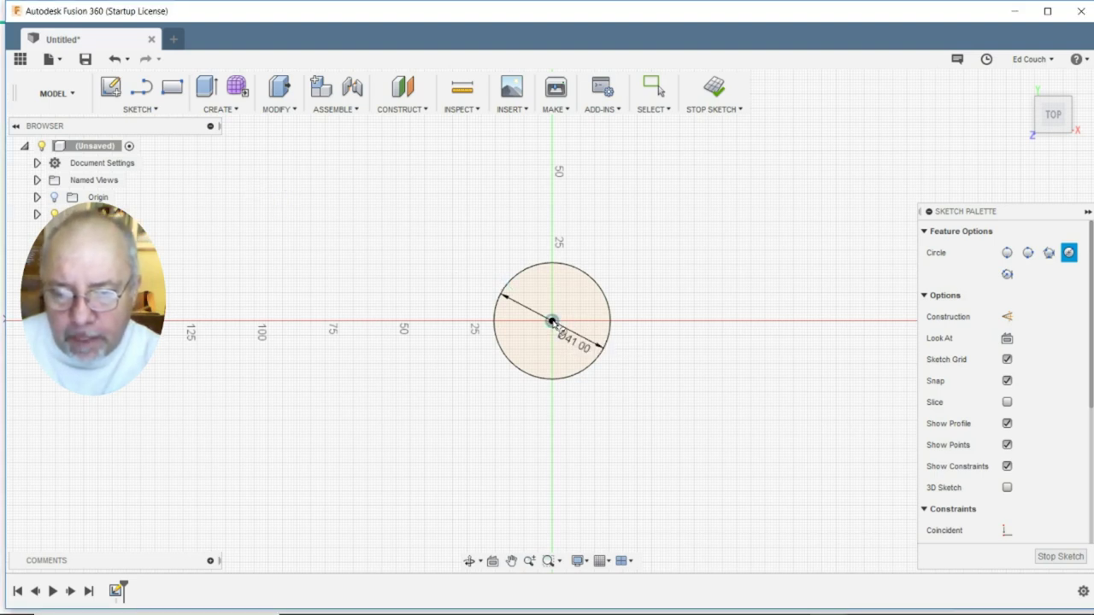
text(46)
key(Return)
key(Escape)
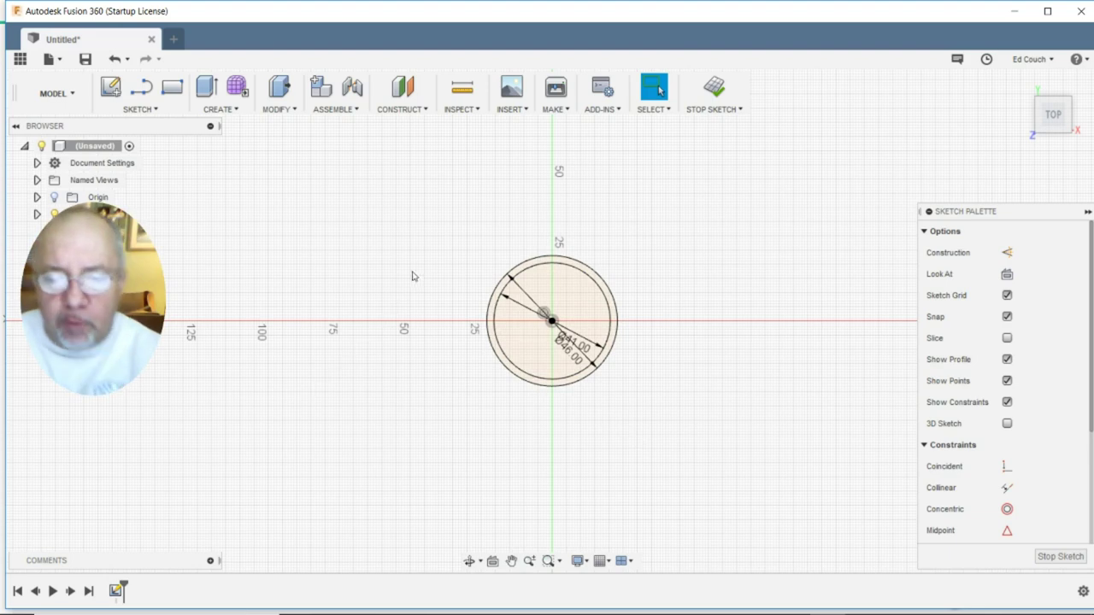
Step: Draw a three-sided rectangular tab about 5.3 mm wide inward from the inner circle's left side, straddling the horizontal axis
scroll(757, 373, up, 3)
scroll(696, 368, up, 3)
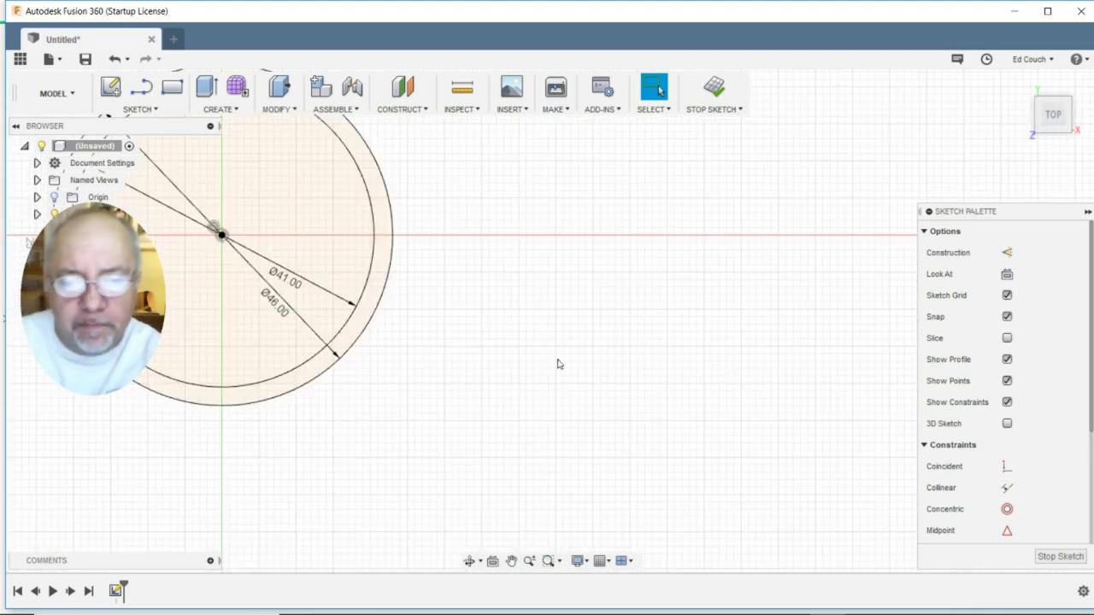
mouse_move(498, 274)
middle_down()
mouse_move(524, 306)
mouse_move(713, 336)
mouse_move(716, 322)
middle_up()
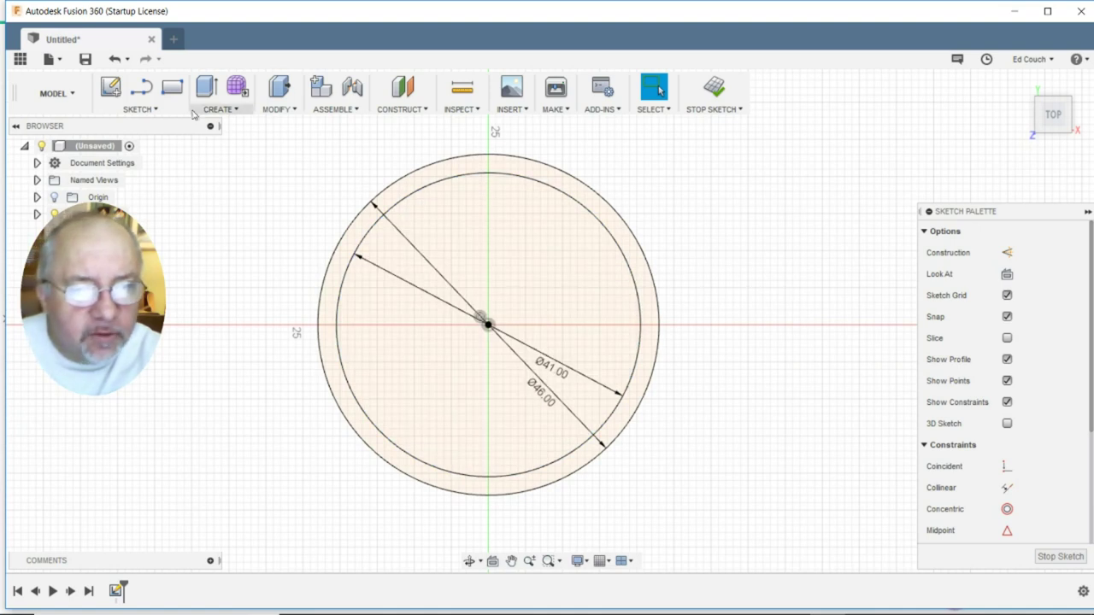
click(137, 109)
click(161, 144)
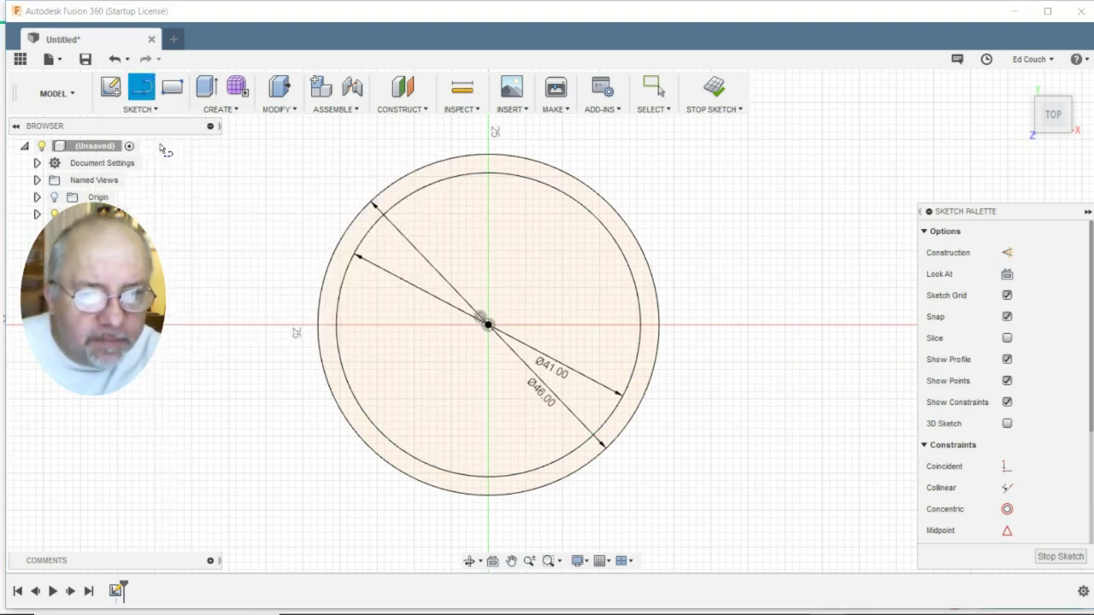
click(337, 348)
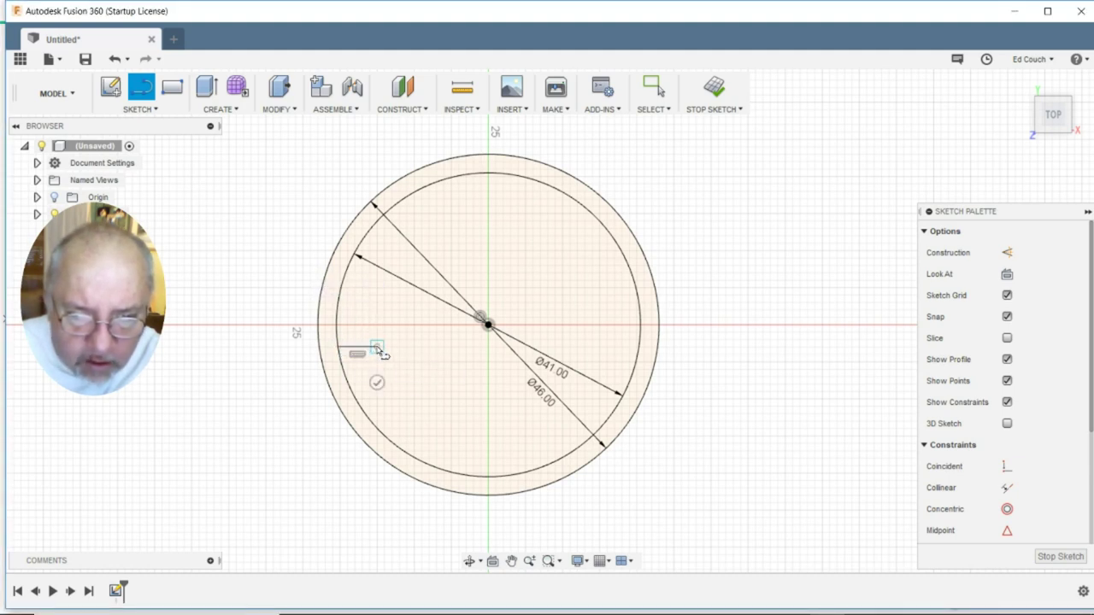
click(377, 347)
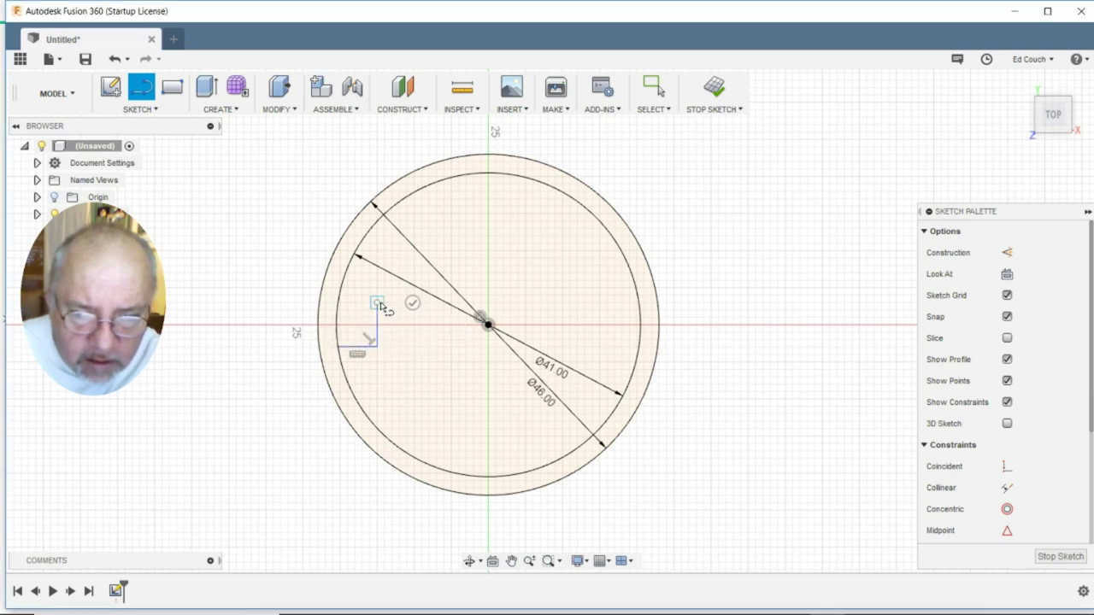
click(370, 305)
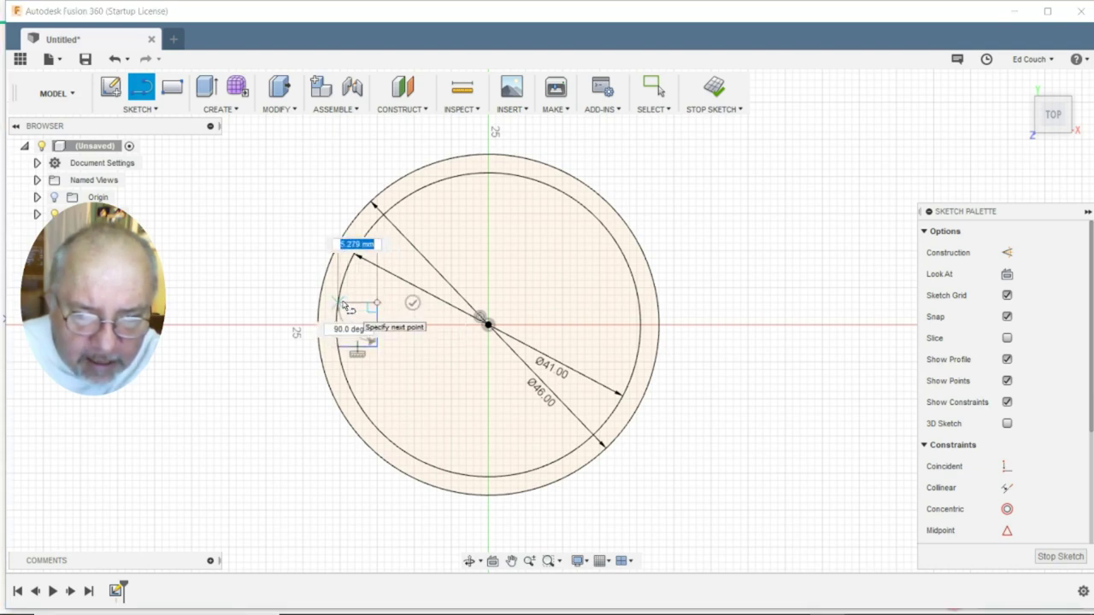
click(338, 304)
click(338, 347)
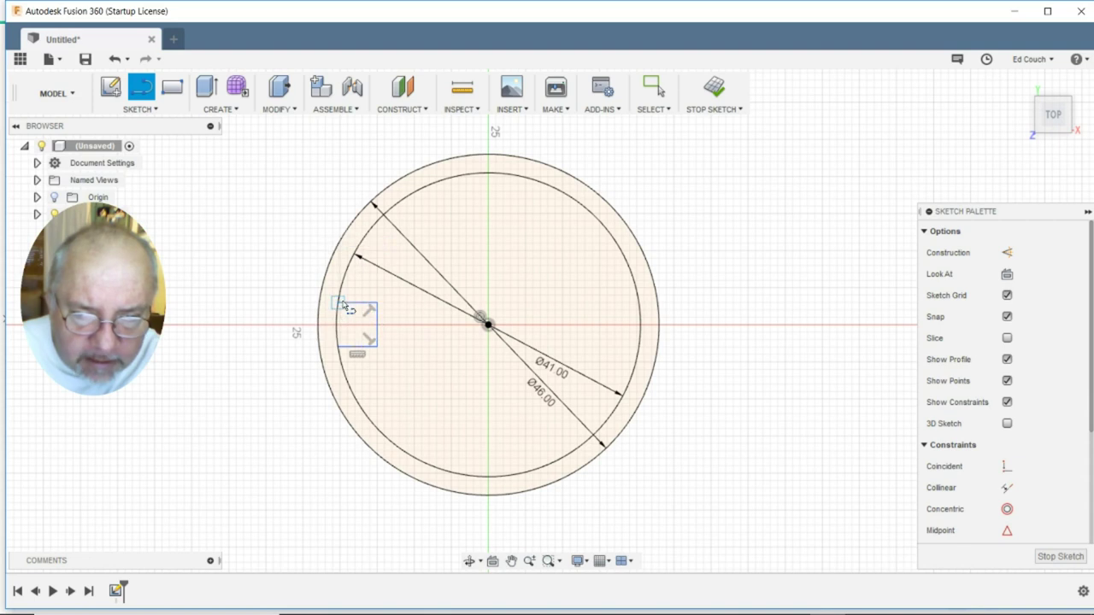
Step: Draw a matching three-sided tab about 5.3 mm wide inward from the inner circle's right side, aligned with the left tab
click(638, 347)
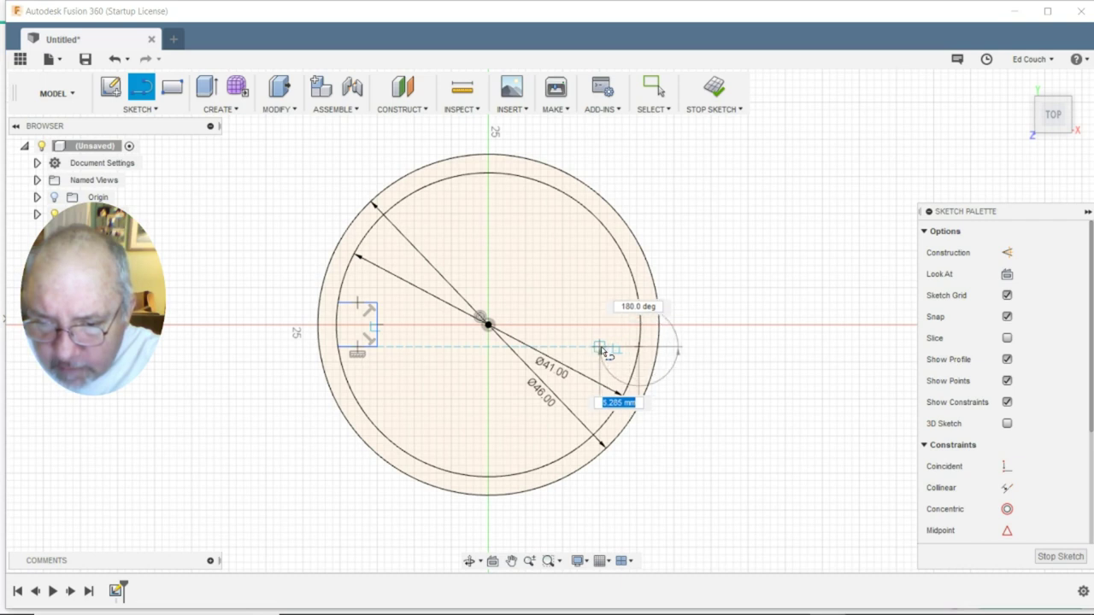
click(601, 347)
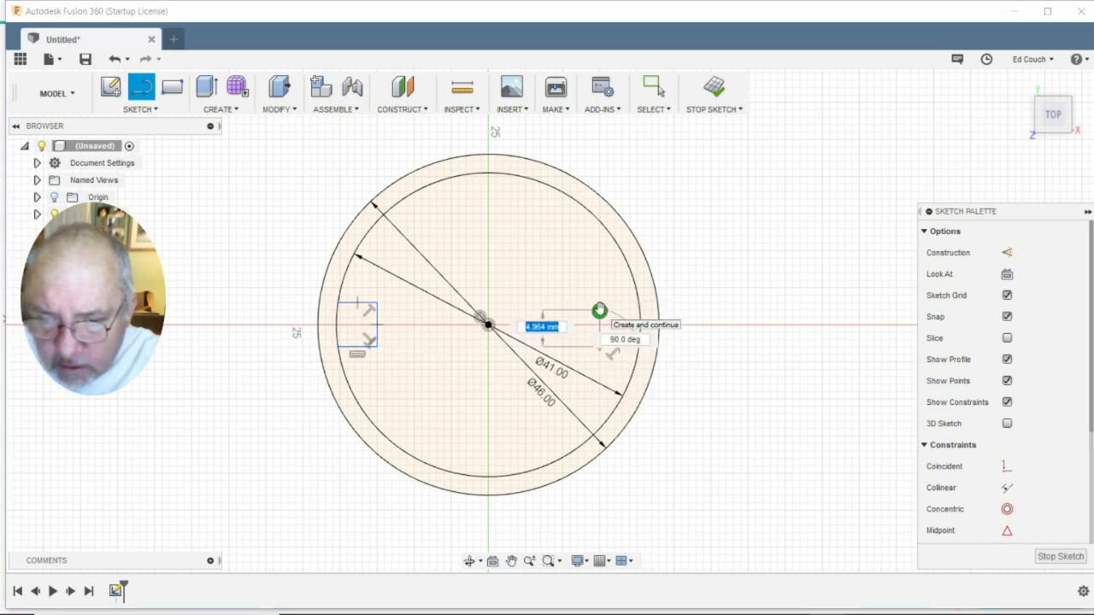
key(Escape)
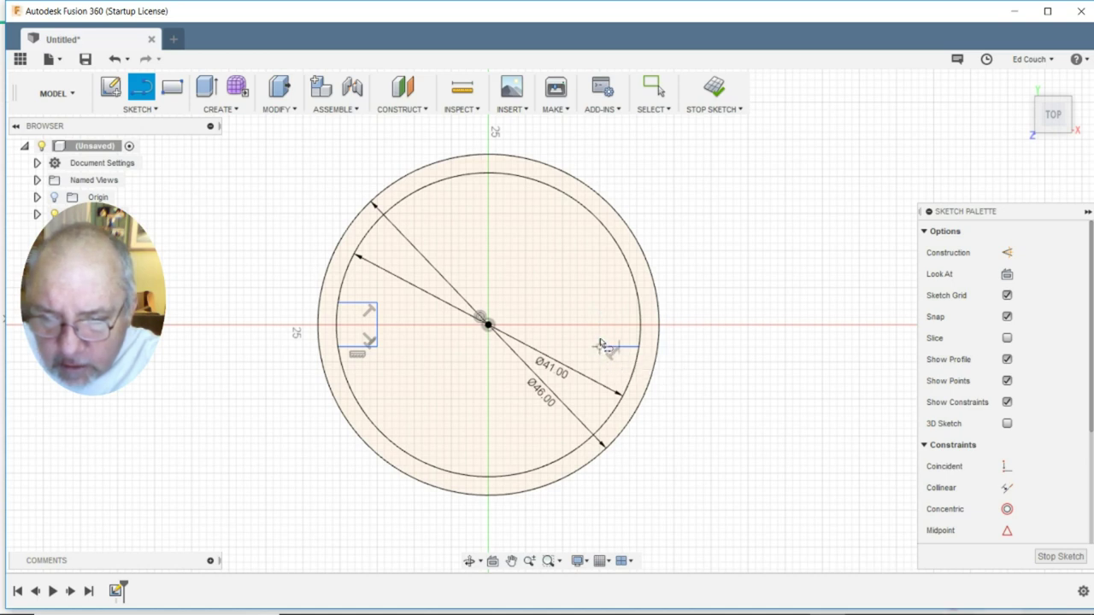
click(601, 349)
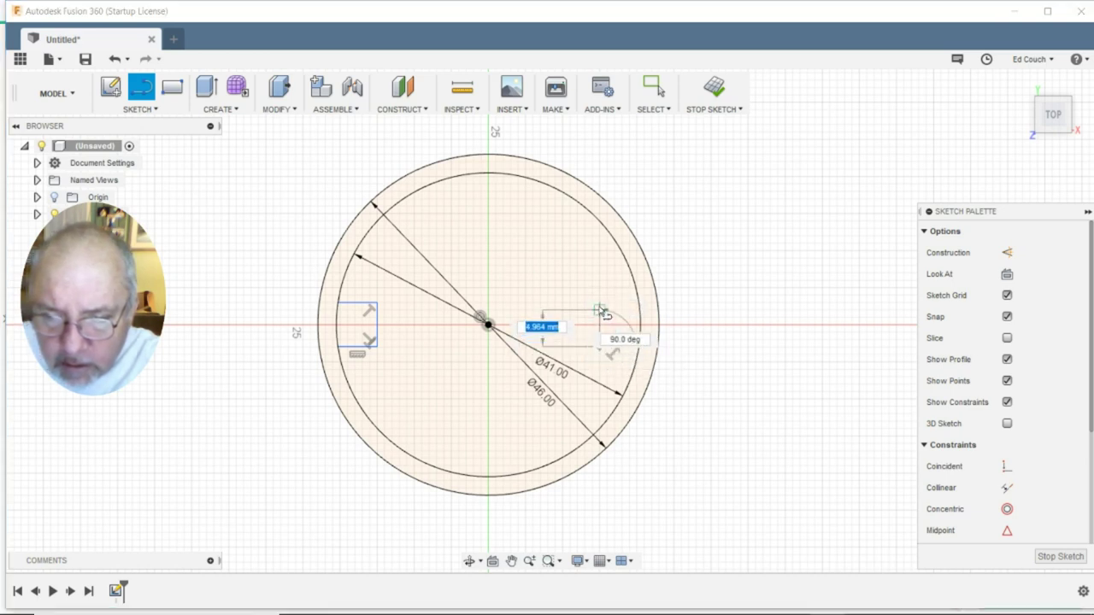
click(601, 305)
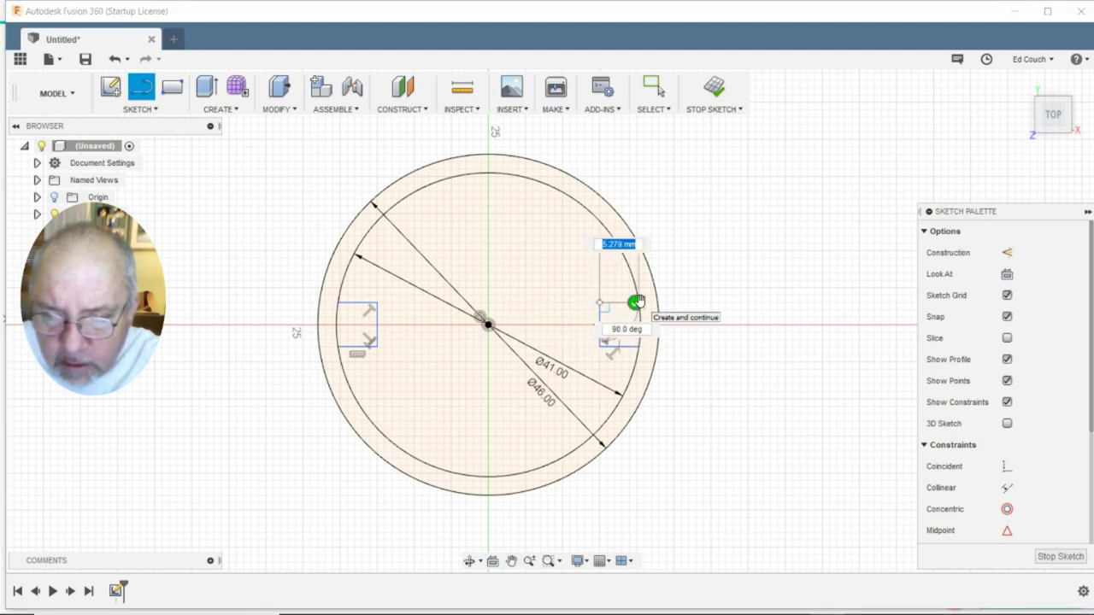
key(Escape)
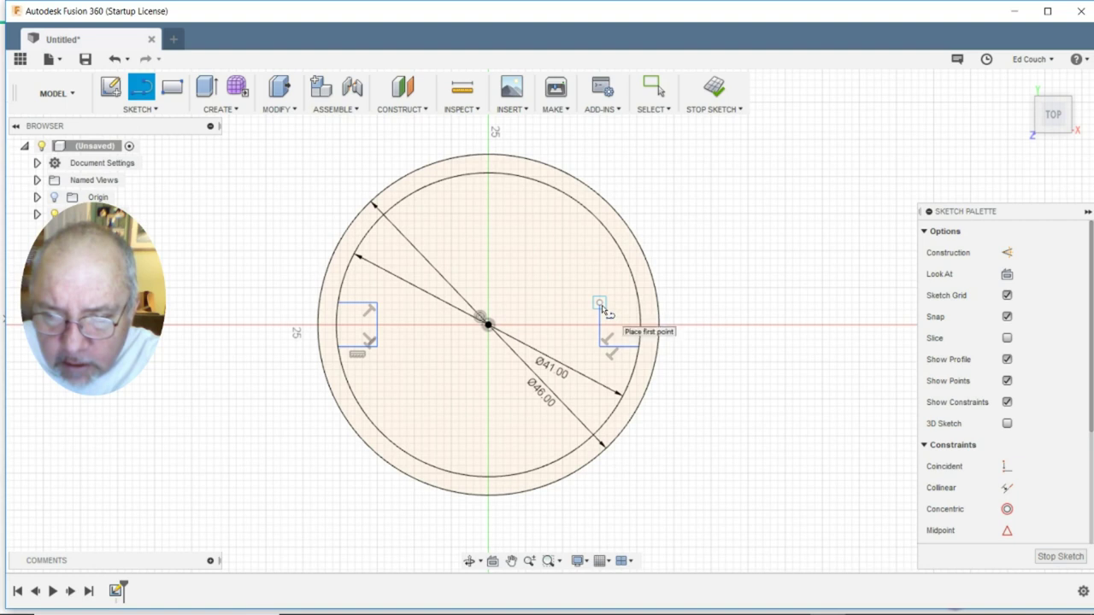
click(601, 304)
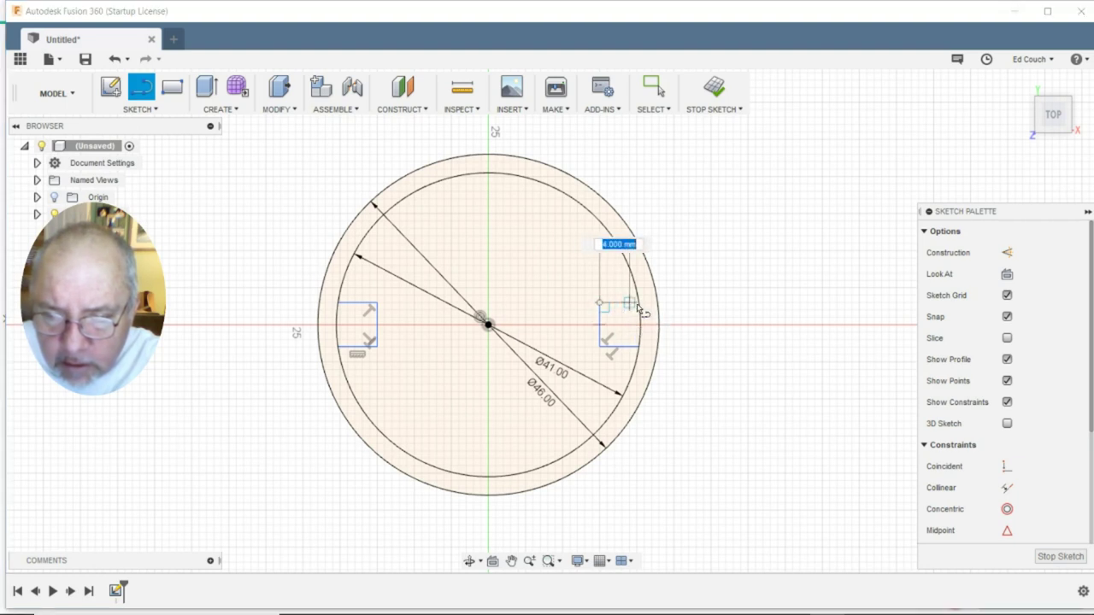
click(637, 304)
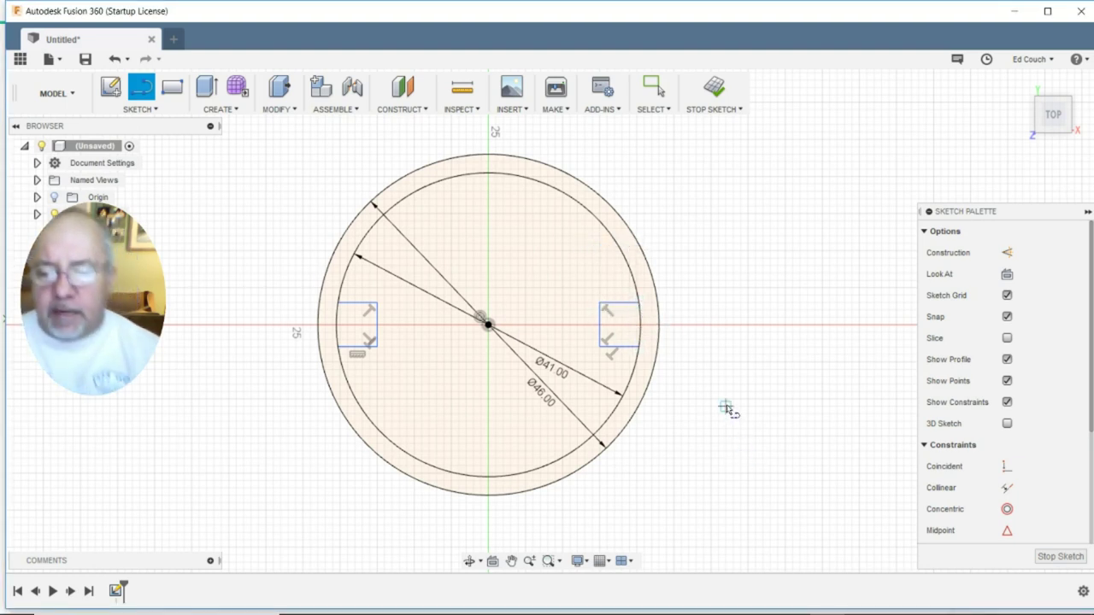
key(Escape)
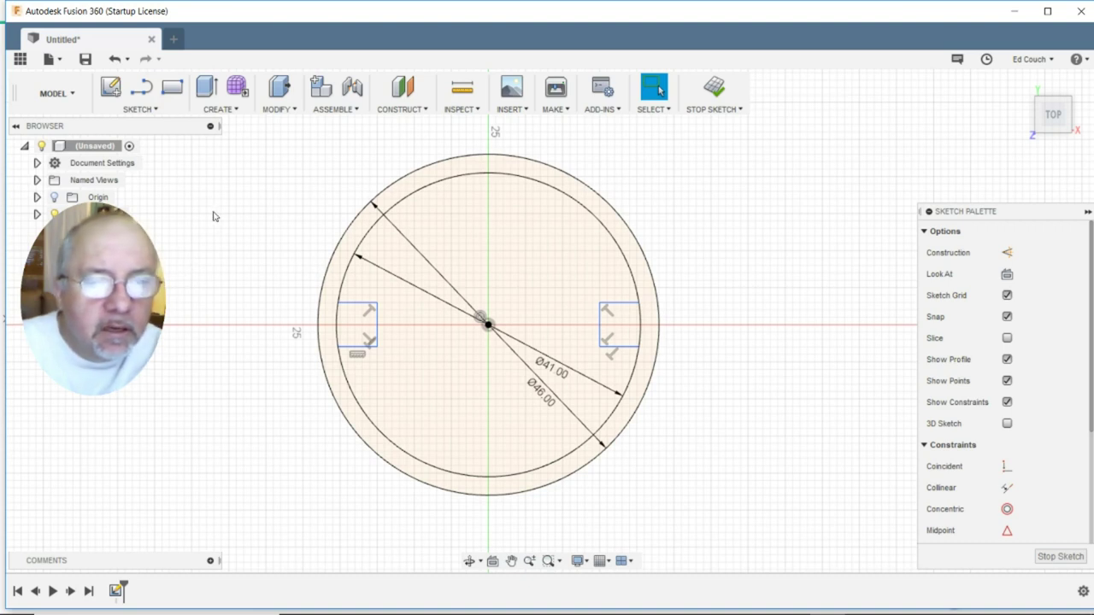
Step: Draw a 23 mm horizontal line from the top point of the outer circle toward the right
click(154, 110)
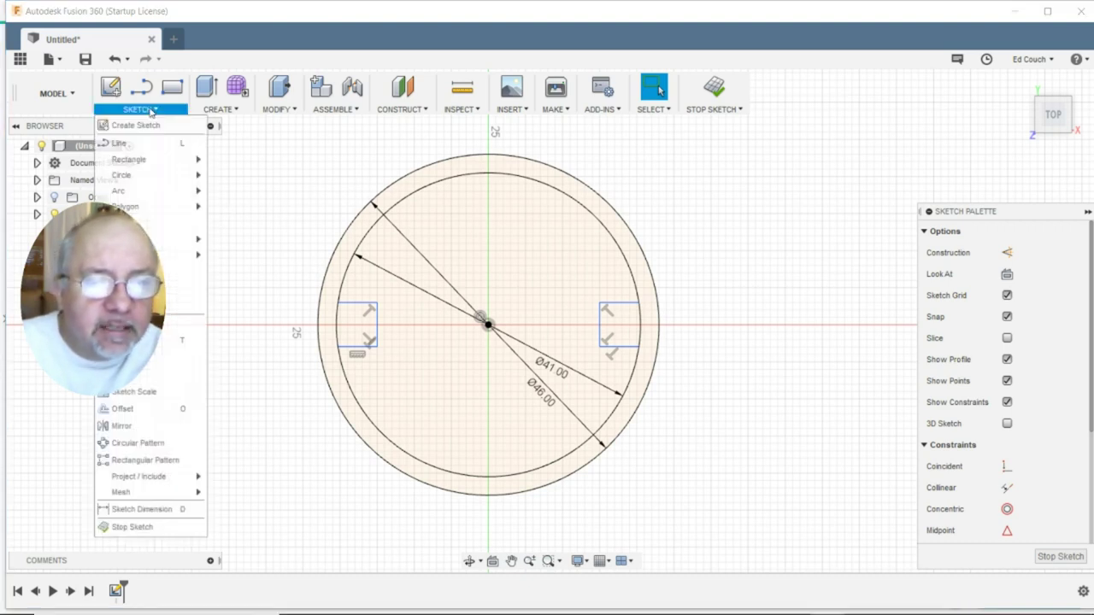
click(147, 143)
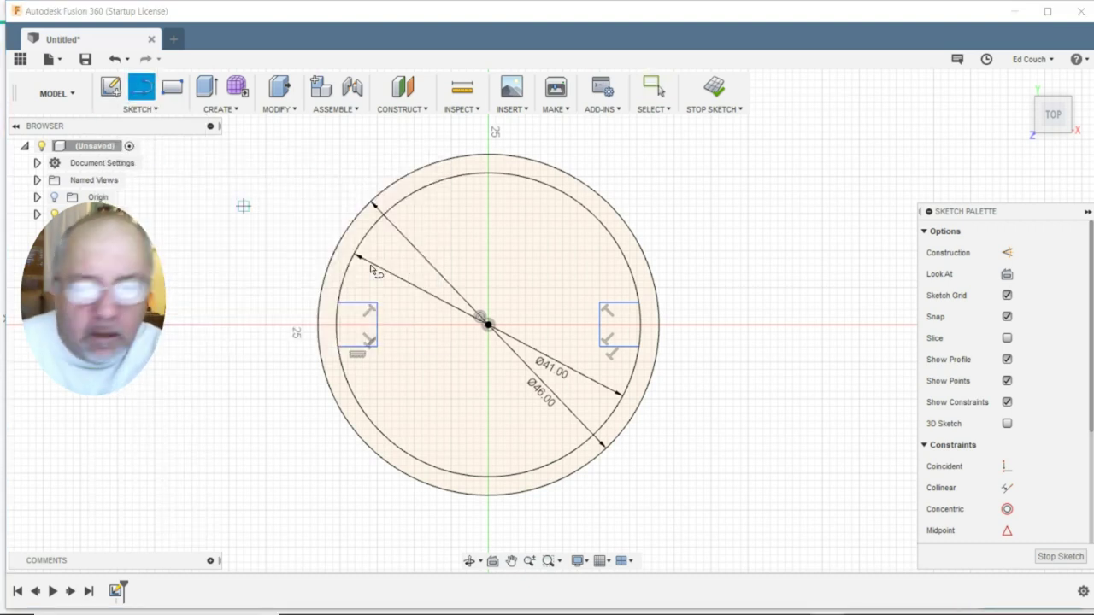
click(489, 155)
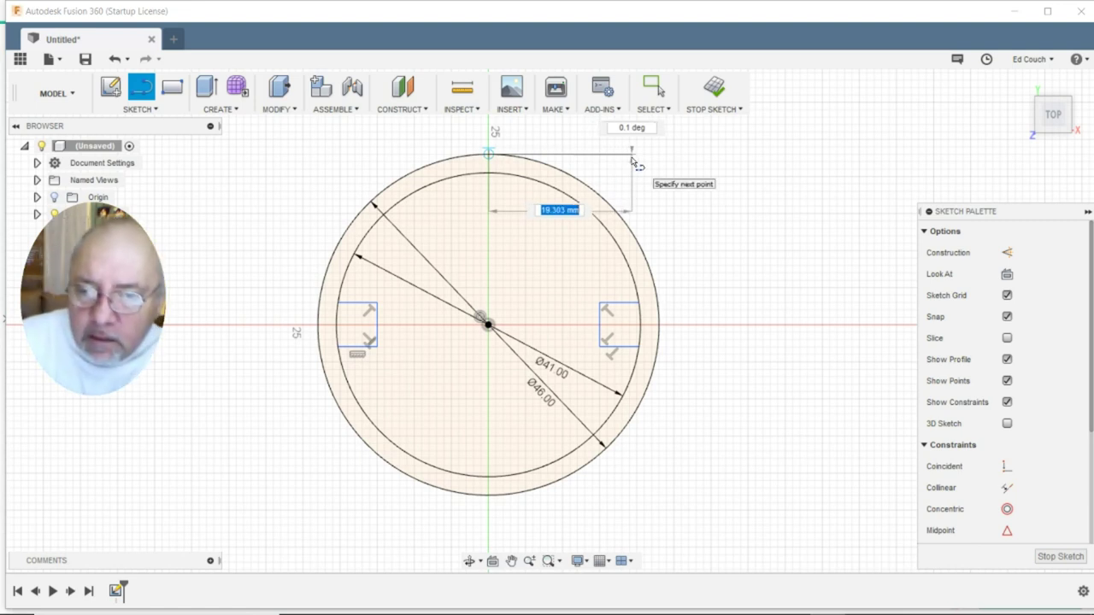
text(23)
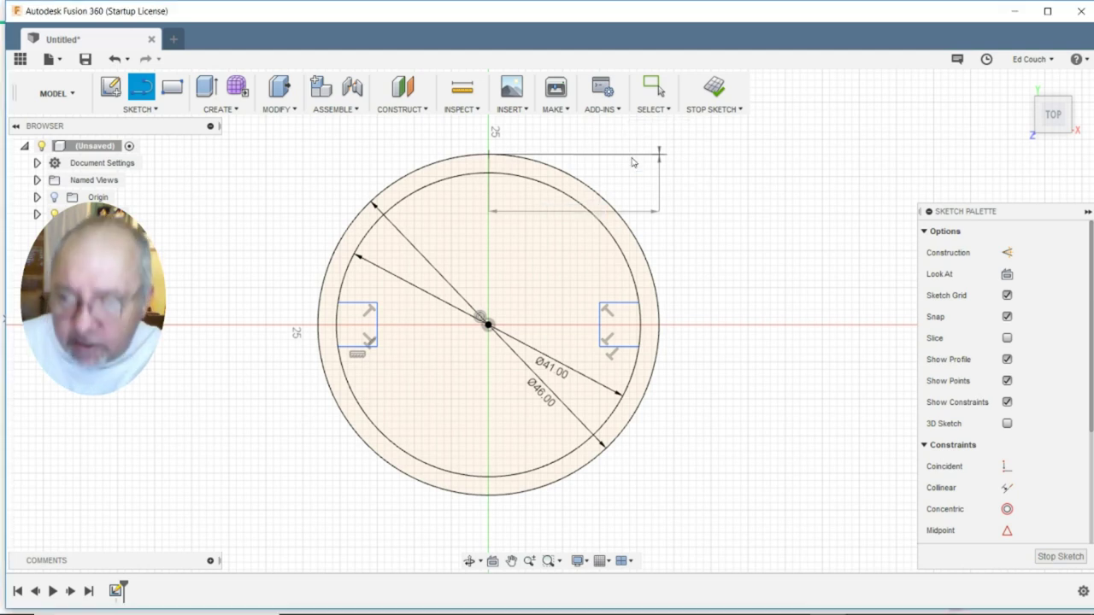
key(Return)
key(Escape)
Step: Draw a vertical line from the free end of the 23 mm line down to the outer circle's rightmost point, closing the square corner
click(658, 155)
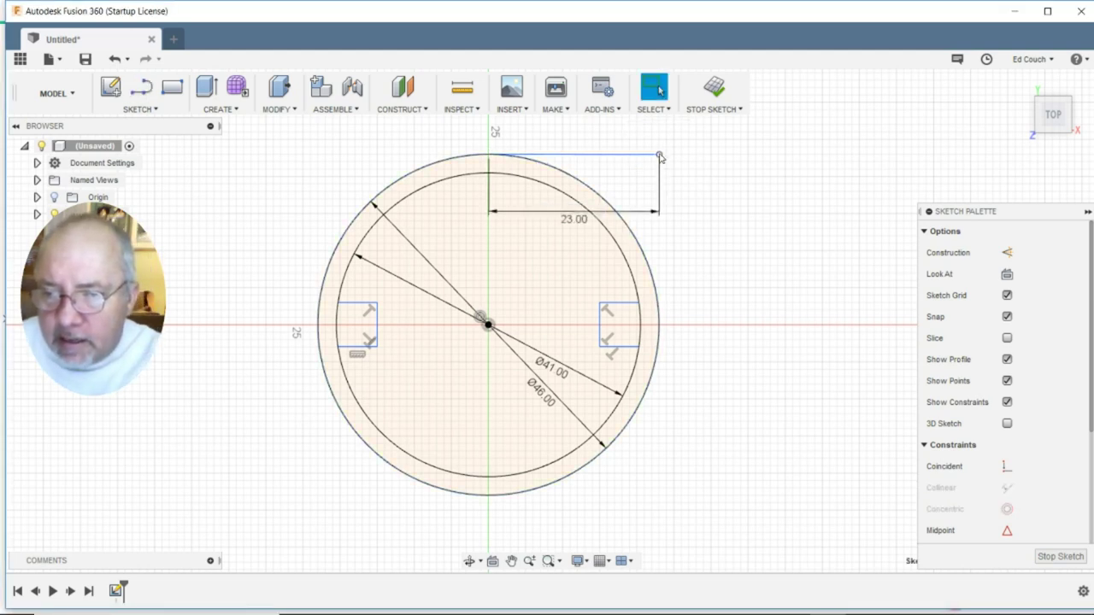
click(129, 109)
click(128, 142)
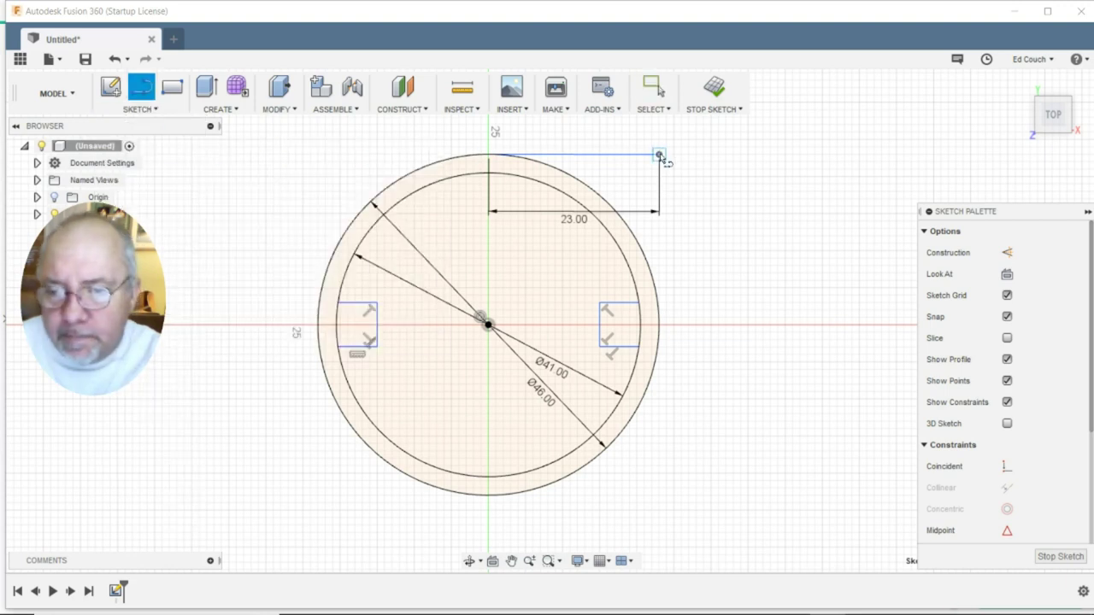
click(659, 156)
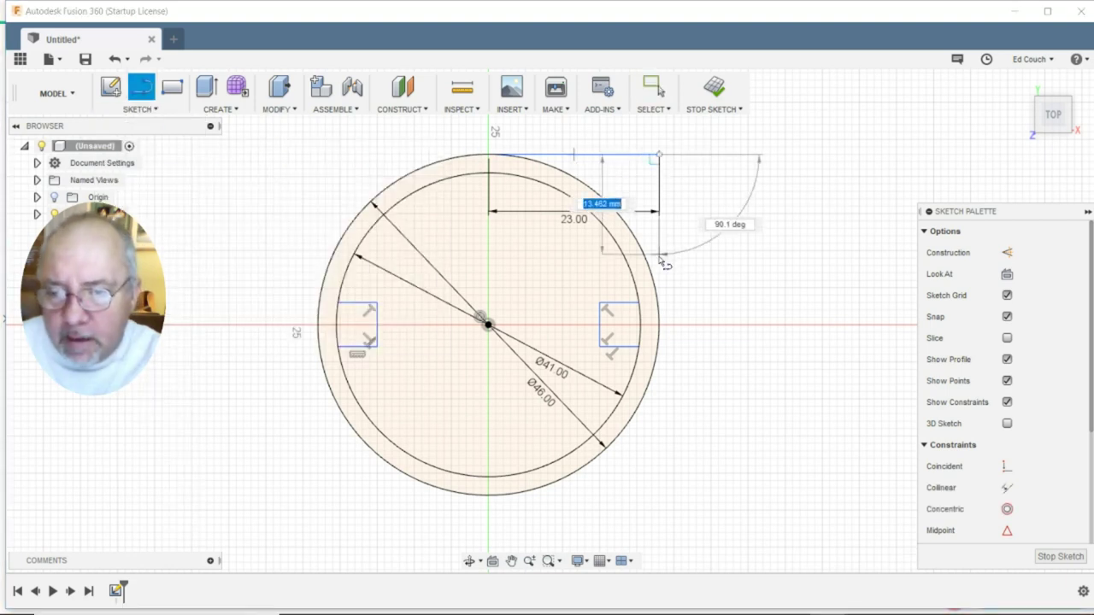
click(659, 325)
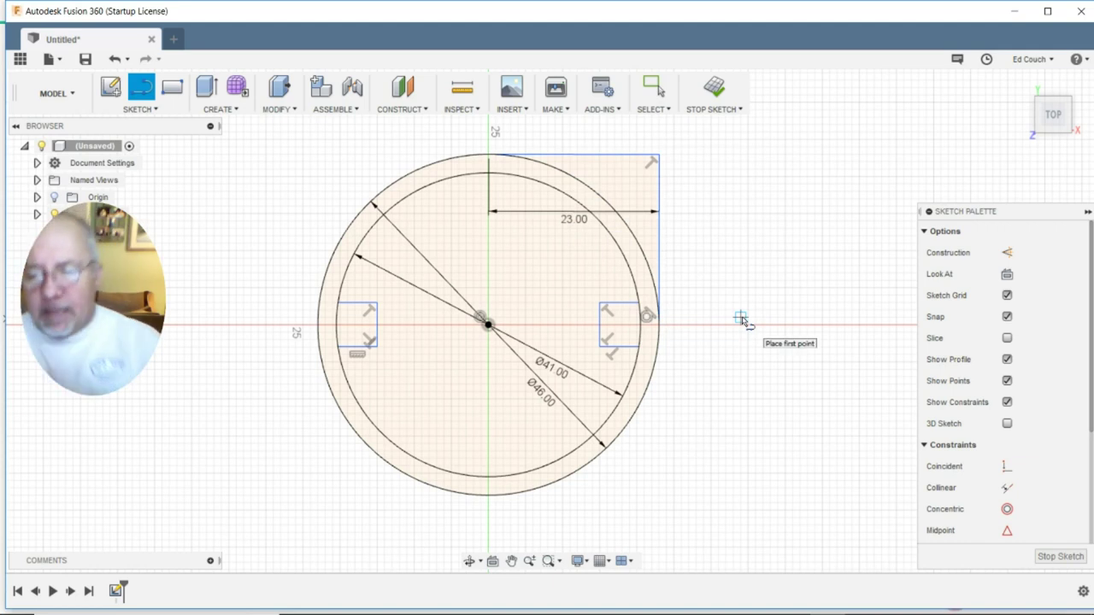
key(Escape)
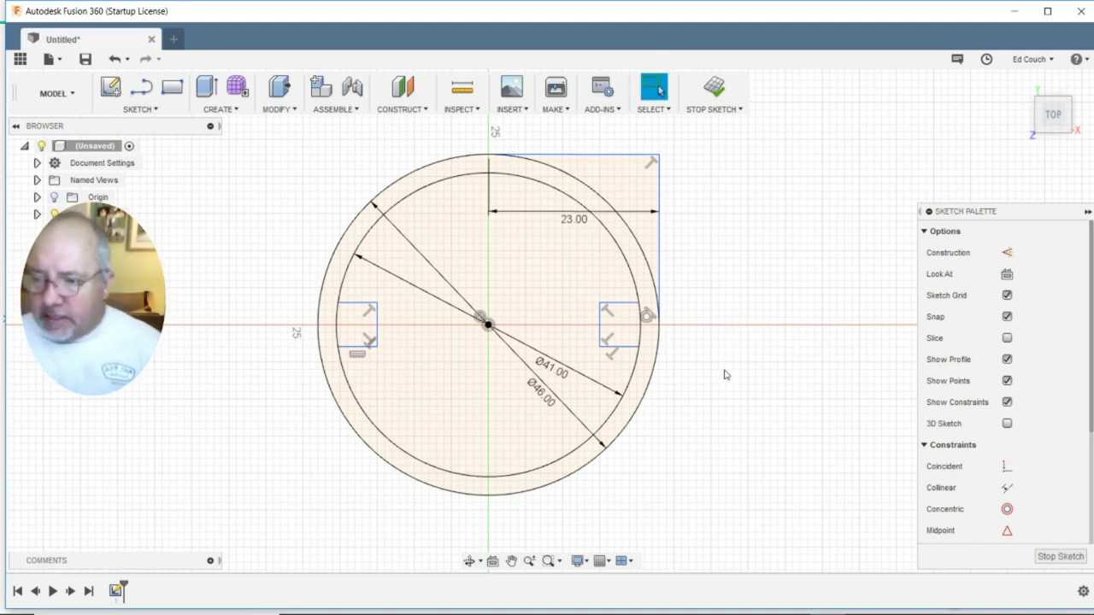
Step: Finish the sketch and extrude the ring, both inner tabs and the square corner profile 150 mm as a new body
click(1036, 556)
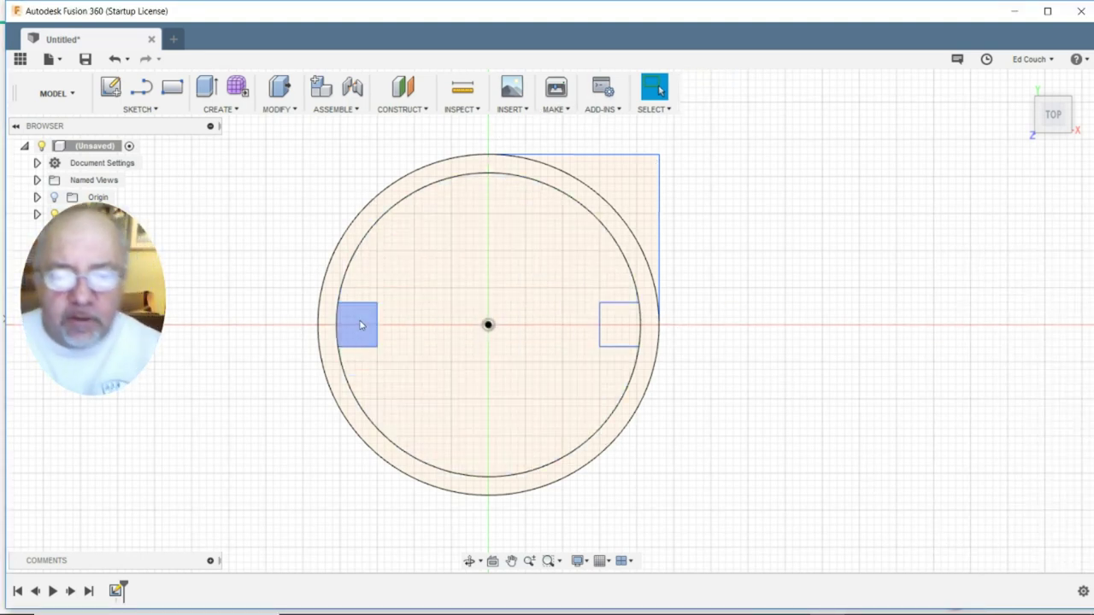
click(359, 326)
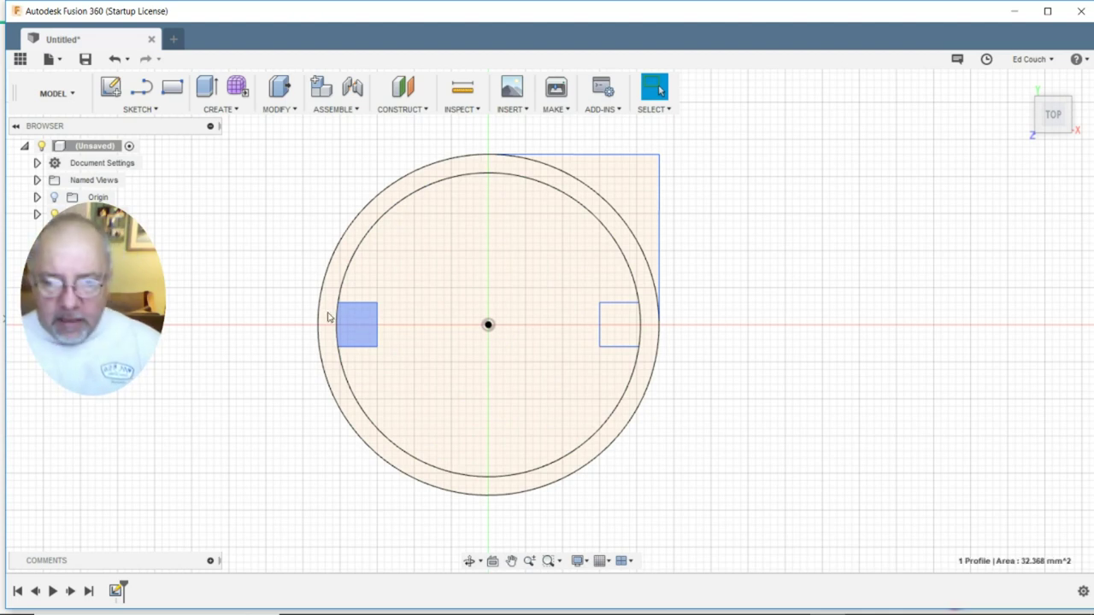
shift+click(331, 299)
shift+click(622, 323)
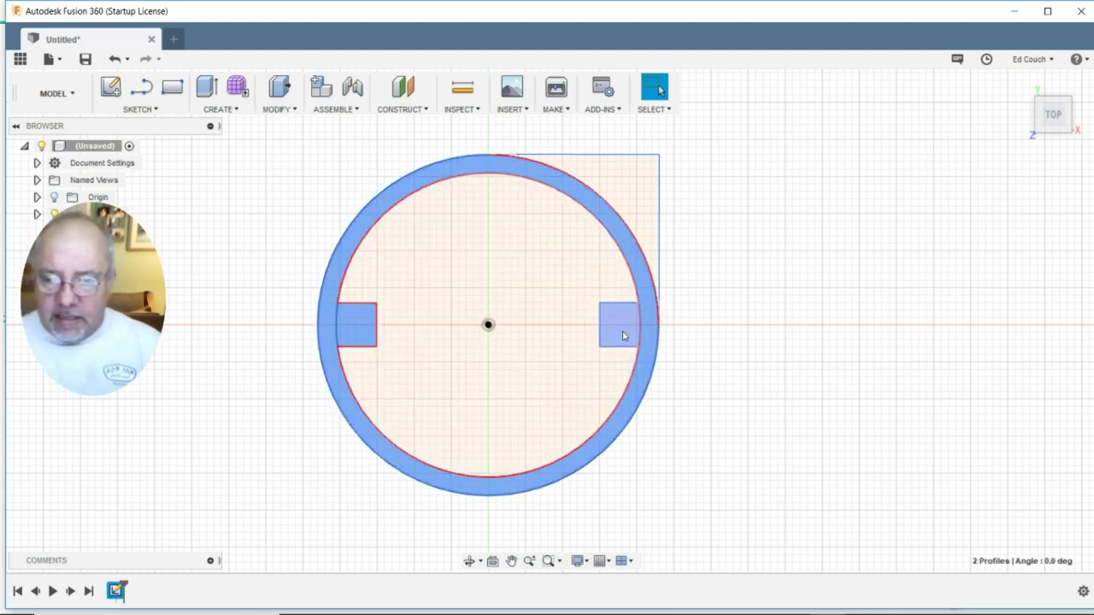
shift+click(638, 189)
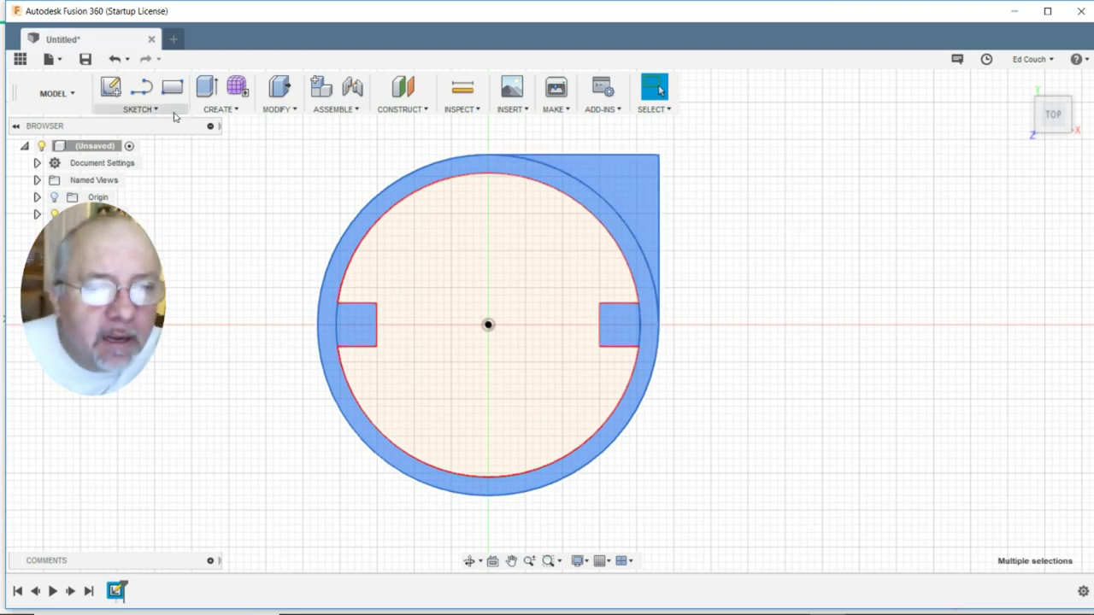
click(206, 89)
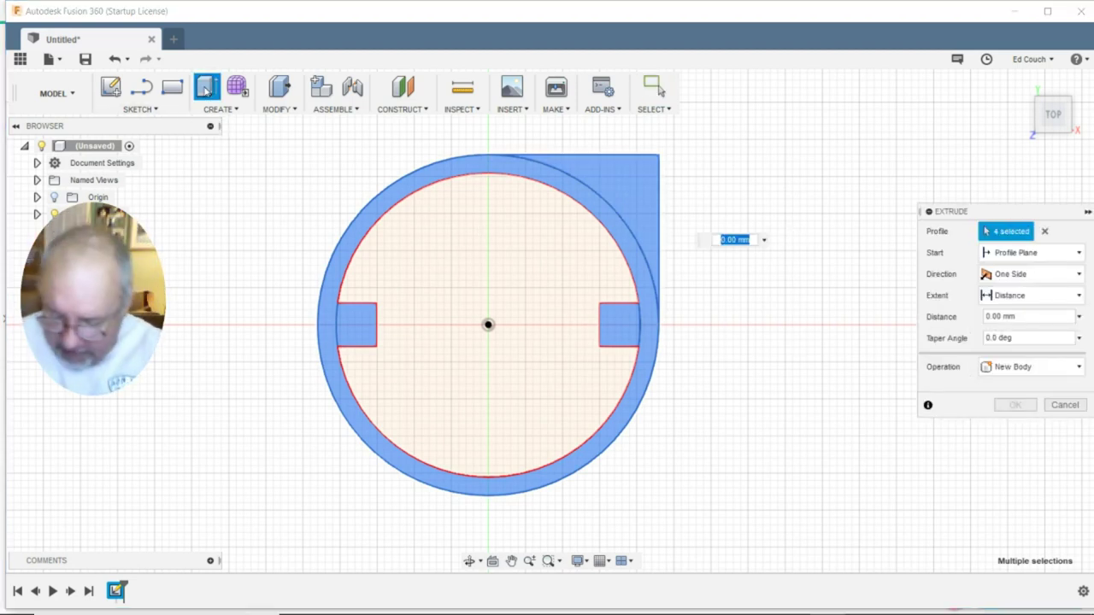
text(150)
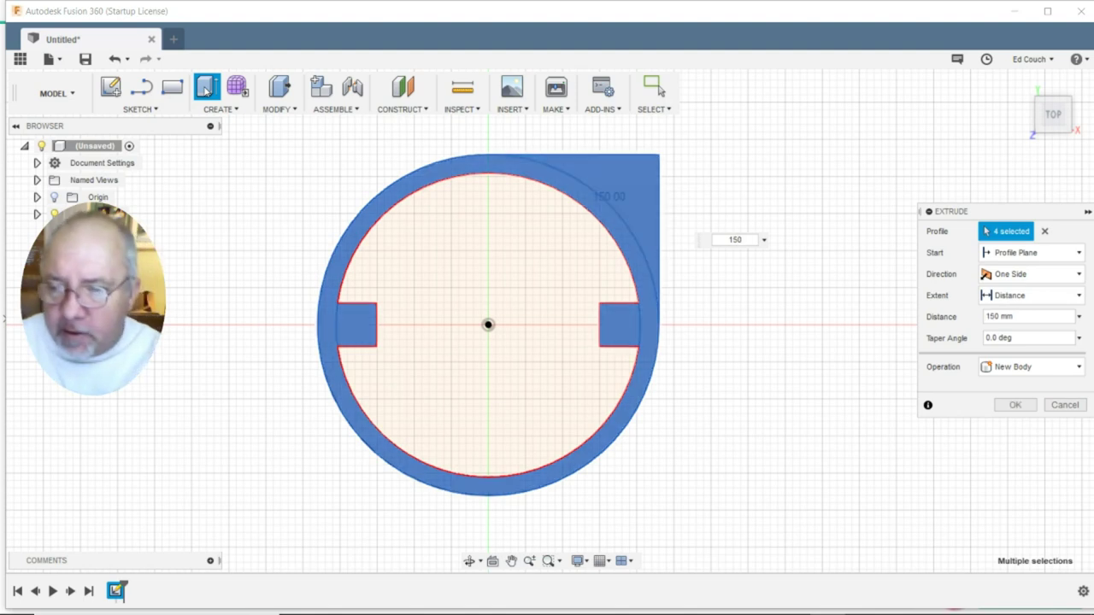
key(Return)
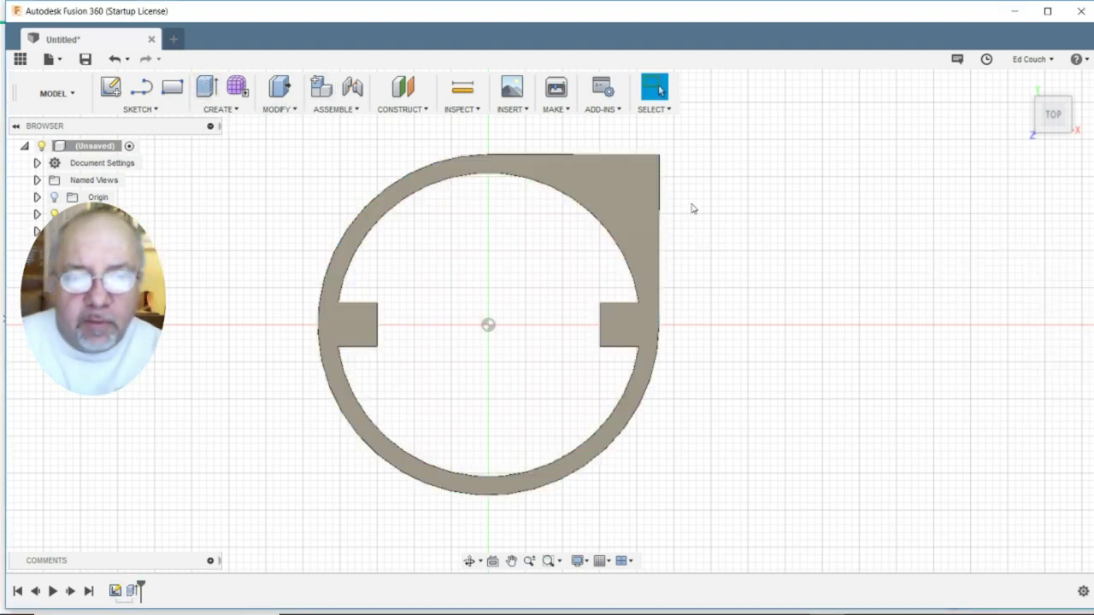
Step: Start a new sketch on the flat outer face of the squared corner, on the body's right side
mouse_move(1074, 121)
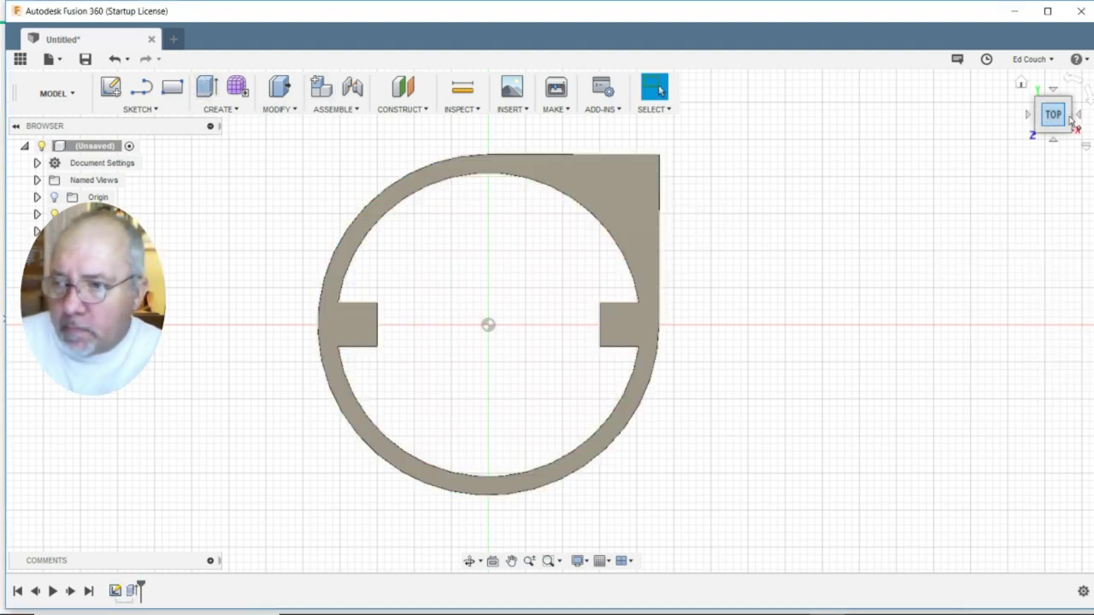
click(1077, 117)
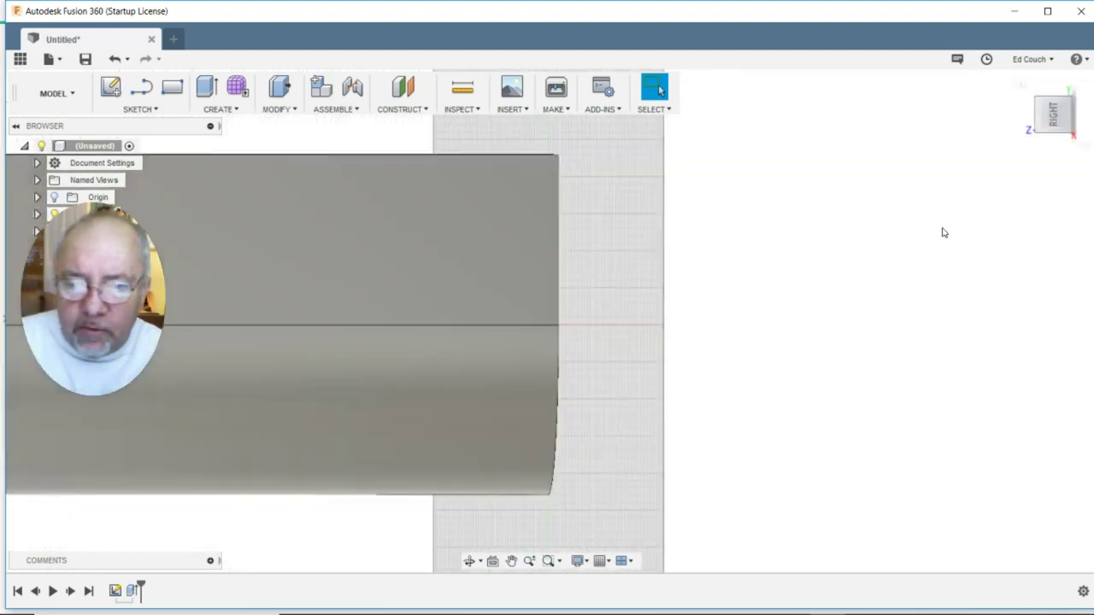
shift+middle_drag(665, 271, 453, 318)
scroll(453, 318, down, 2)
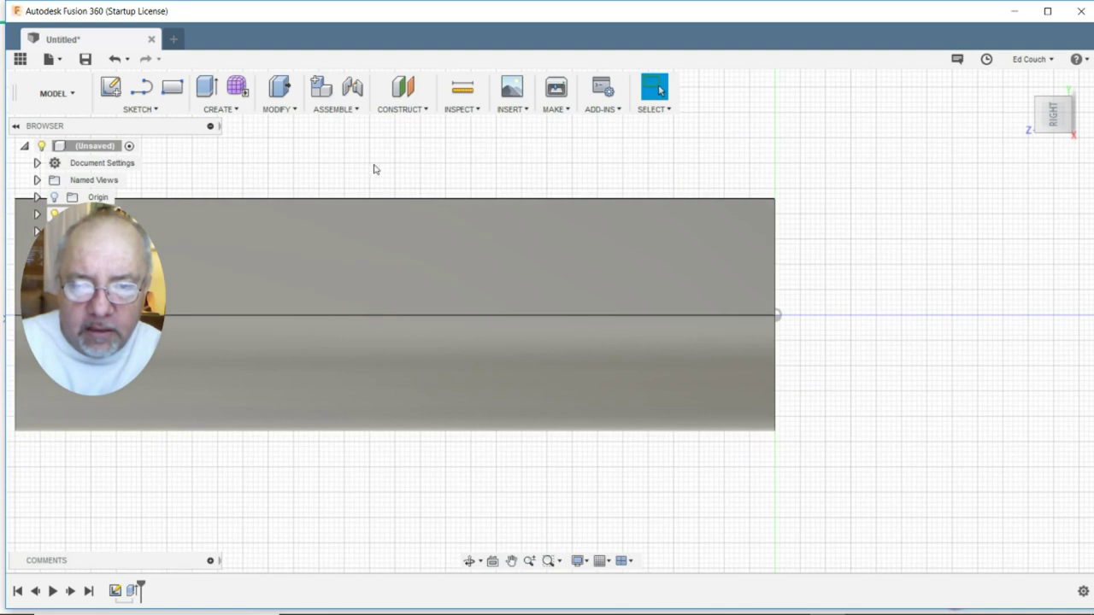
middle_drag(434, 171, 487, 178)
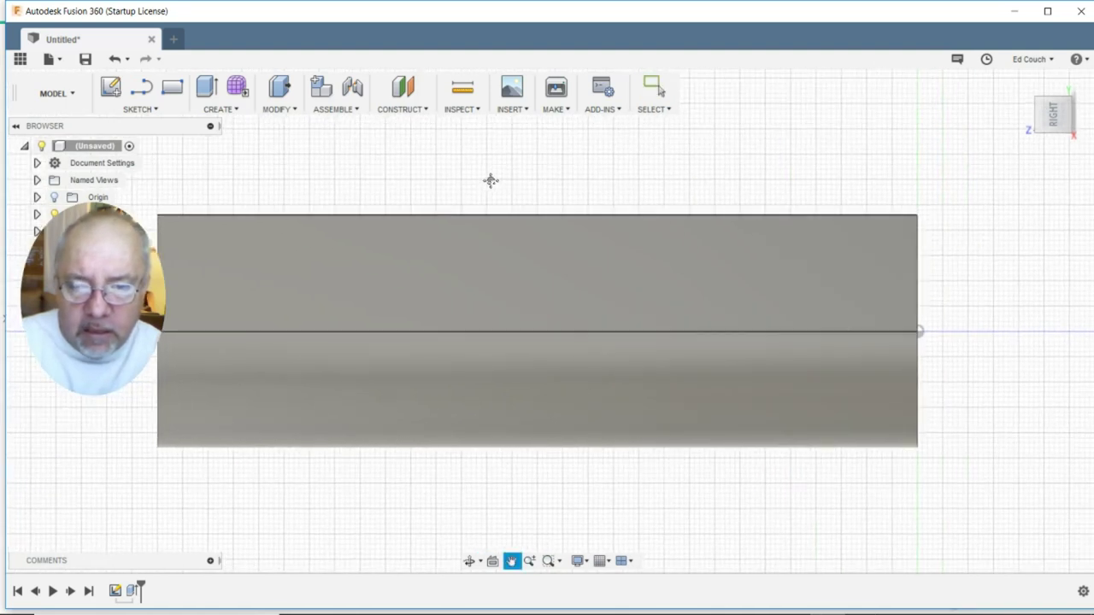
scroll(490, 183, down, 1)
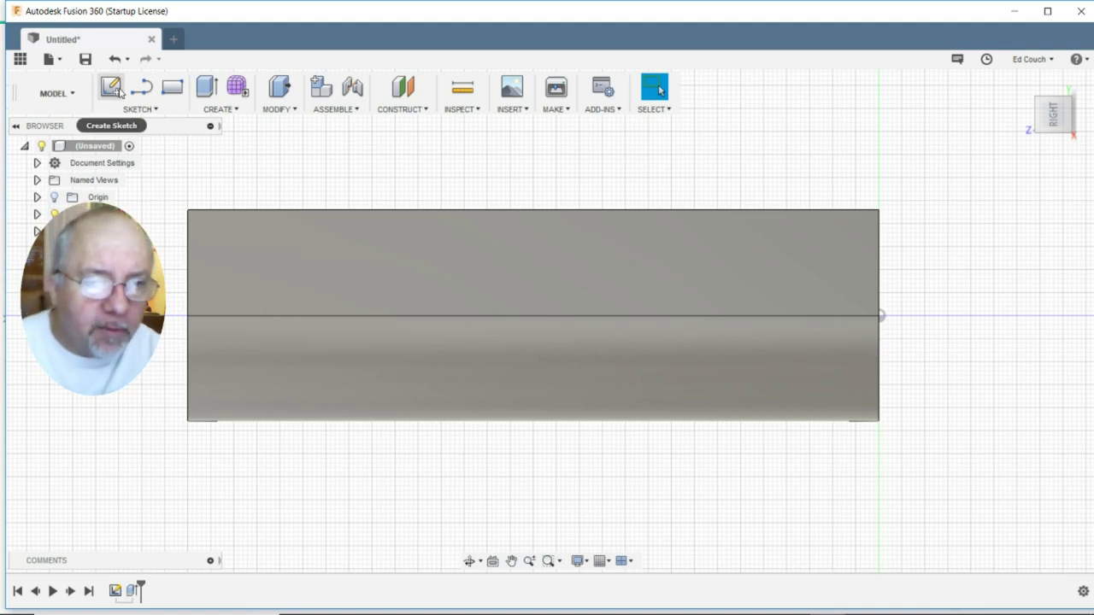
click(120, 92)
click(552, 272)
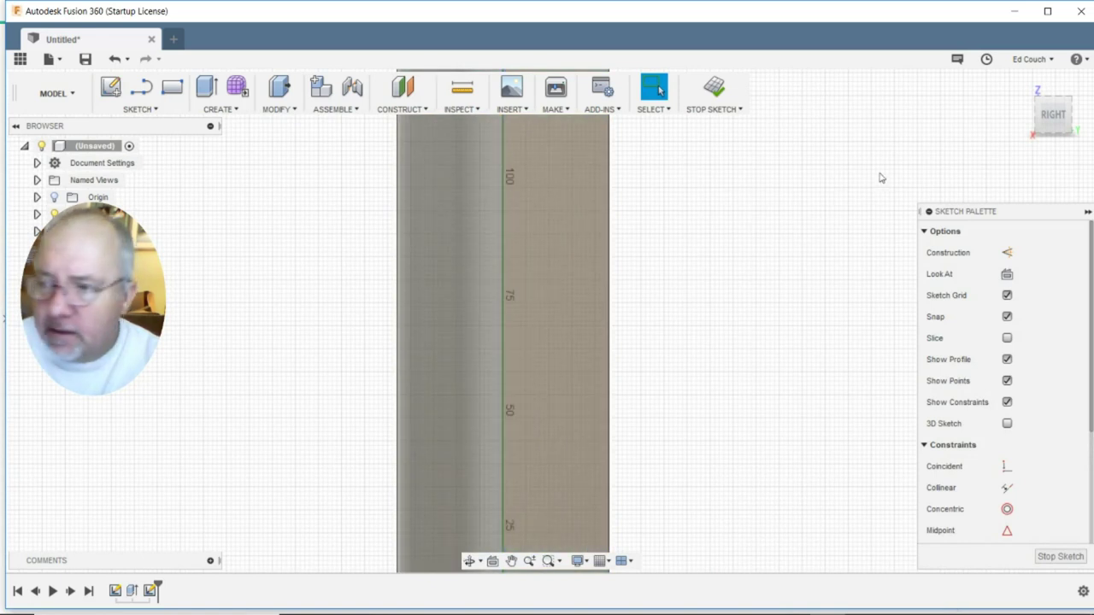
click(588, 331)
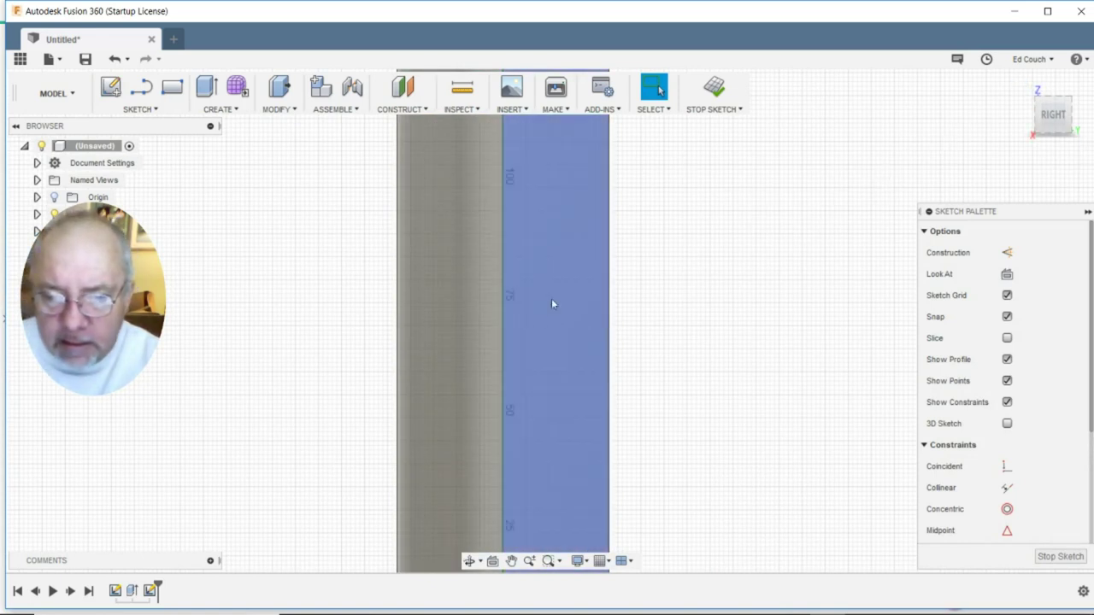
click(655, 257)
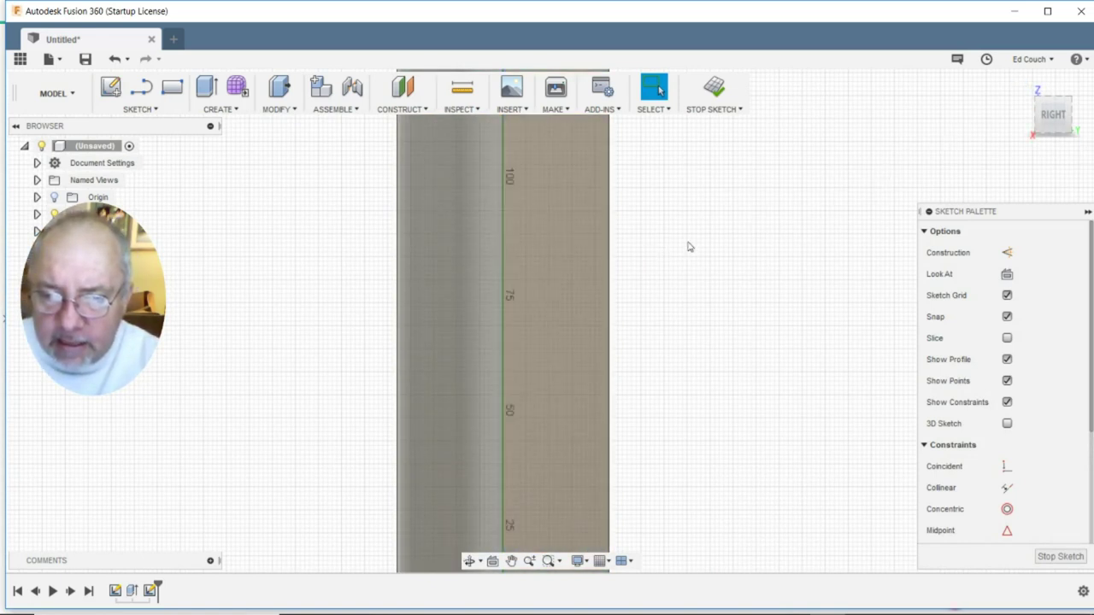
click(587, 428)
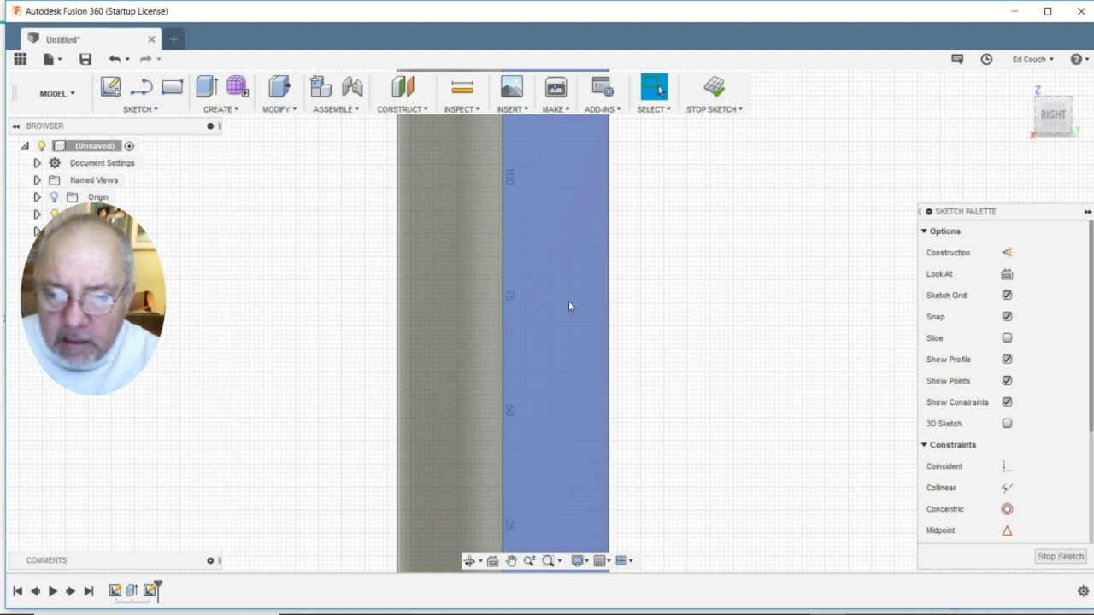
Step: Draw a 4 mm center-diameter circle on the flat face near the 100 mm mark, roughly midway across its width
scroll(571, 297, up, 2)
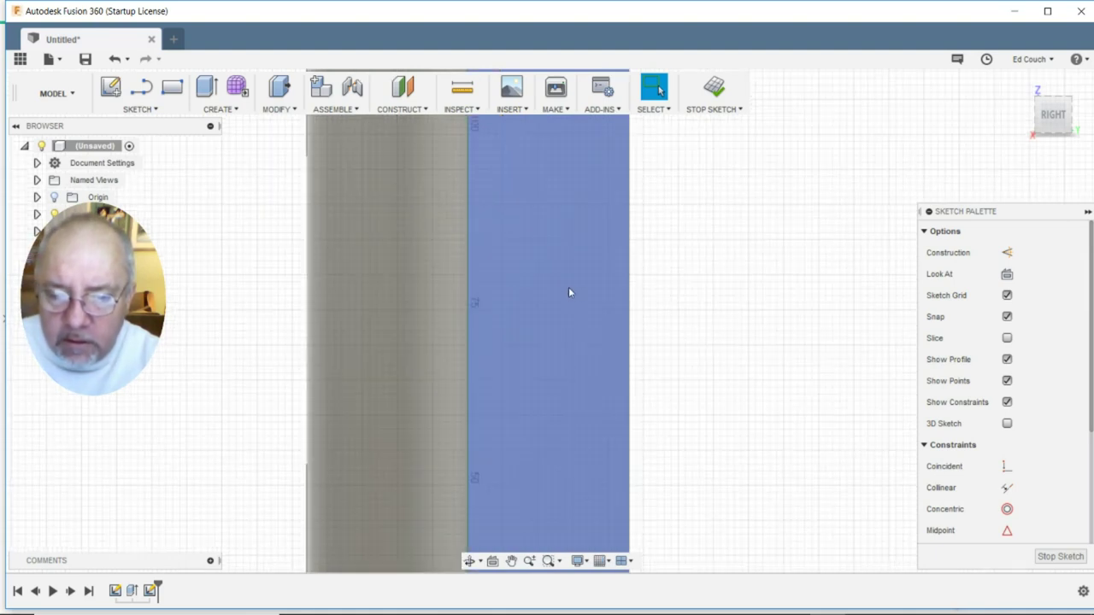
middle_drag(539, 287, 528, 308)
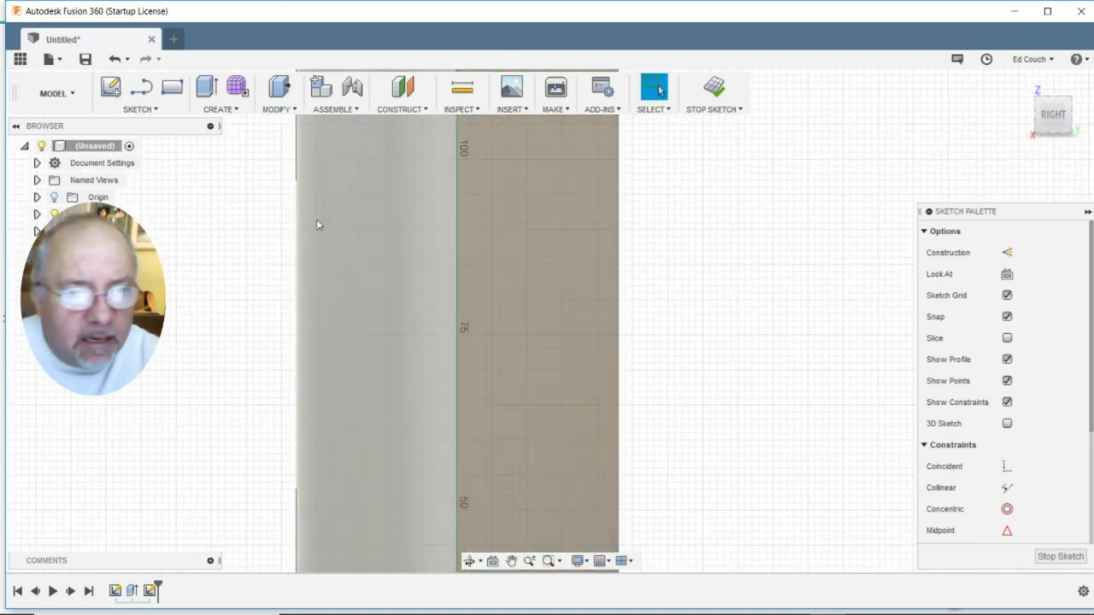
click(154, 108)
mouse_move(152, 179)
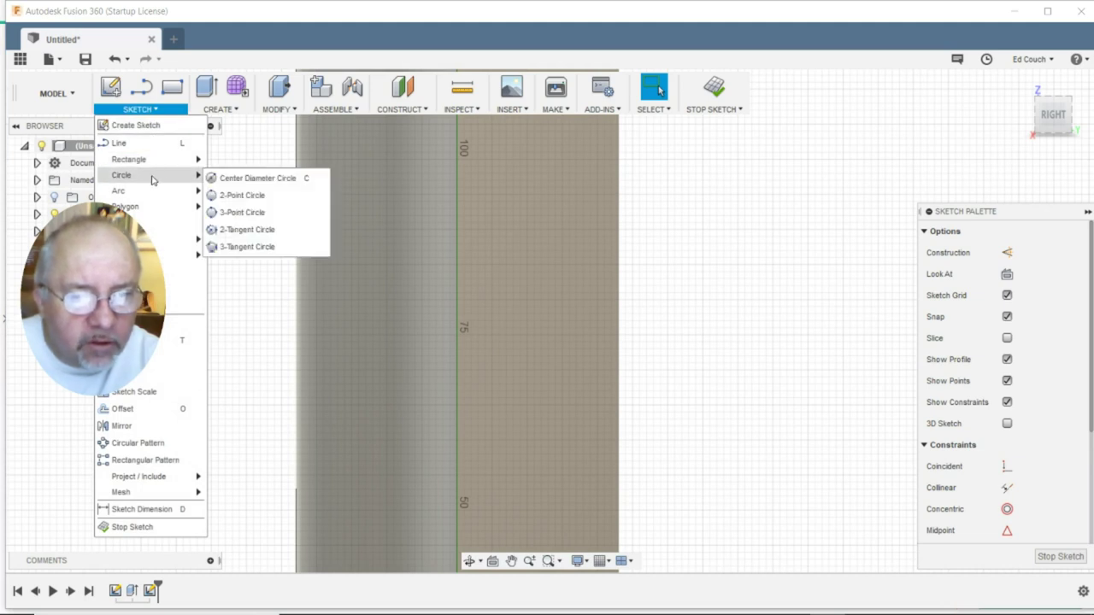
click(256, 179)
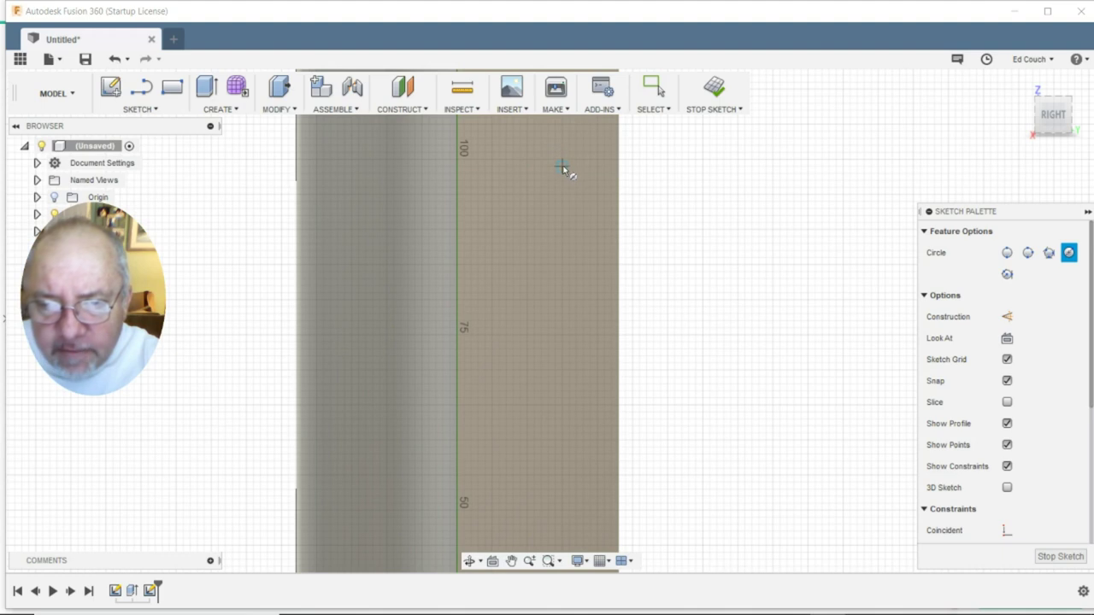
scroll(562, 167, up, 1)
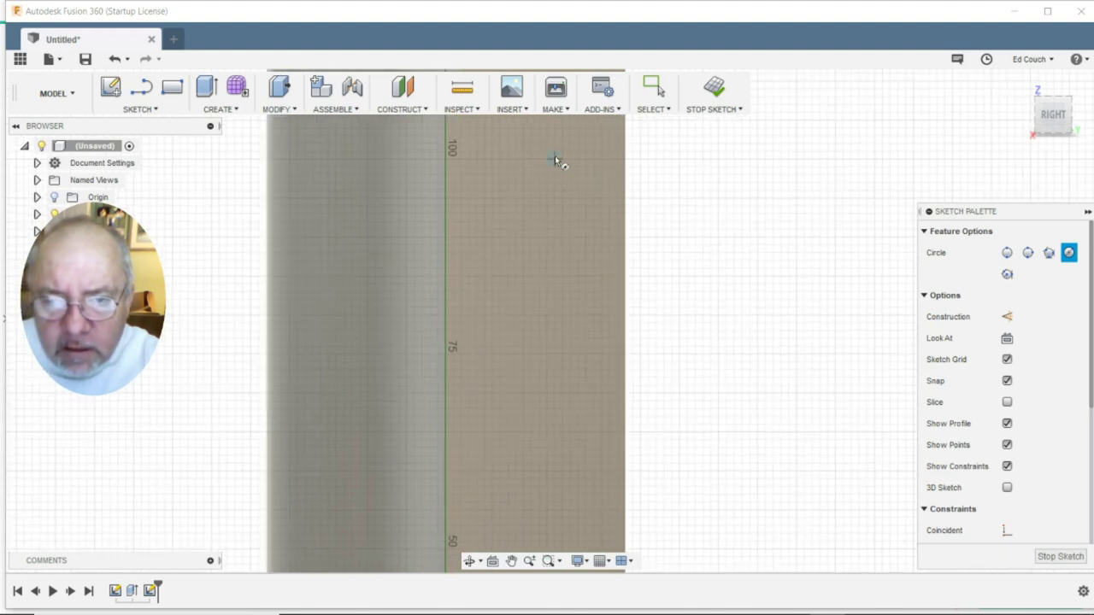
middle_drag(554, 156, 541, 261)
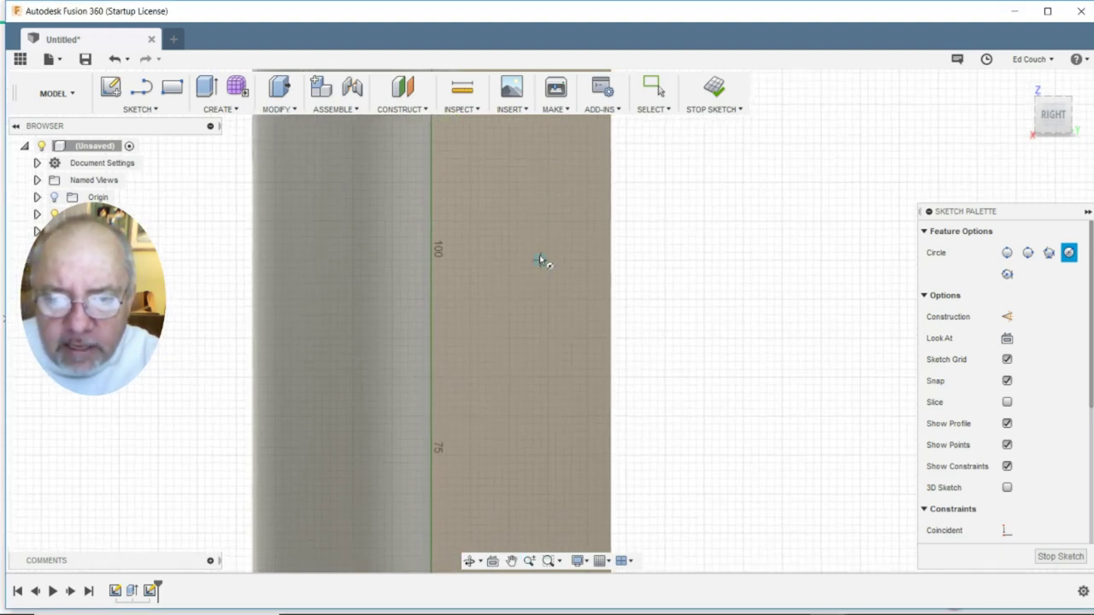
scroll(491, 247, up, 1)
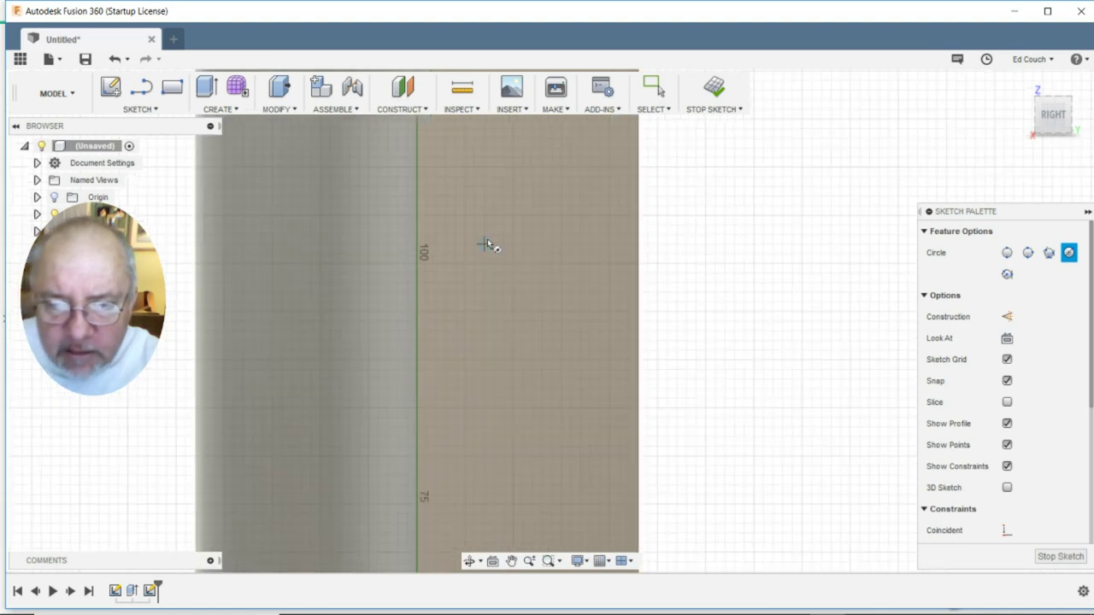
scroll(510, 298, up, 3)
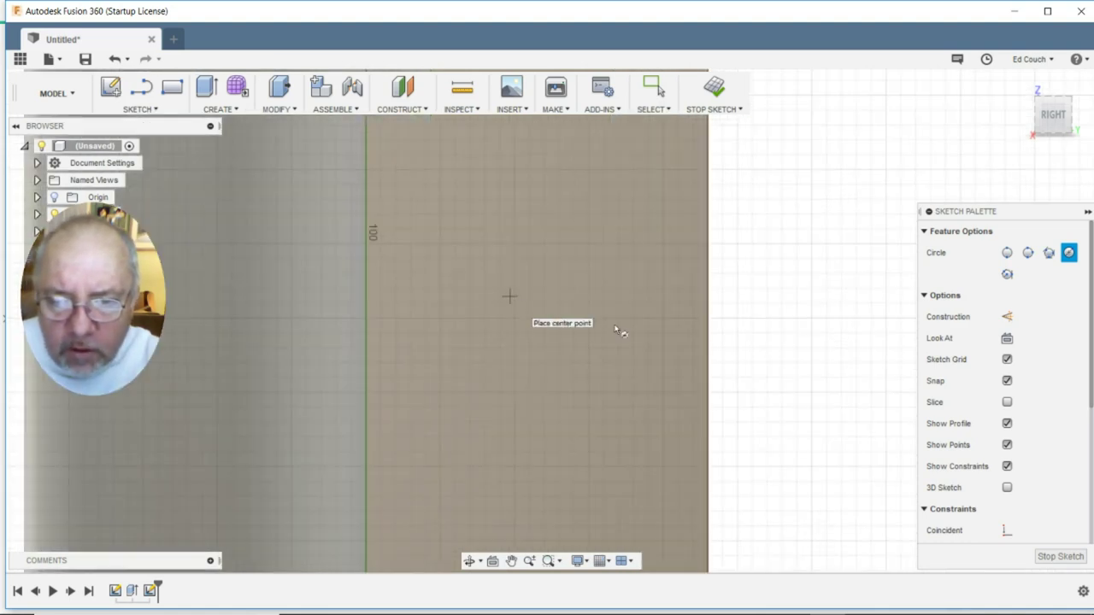
click(559, 206)
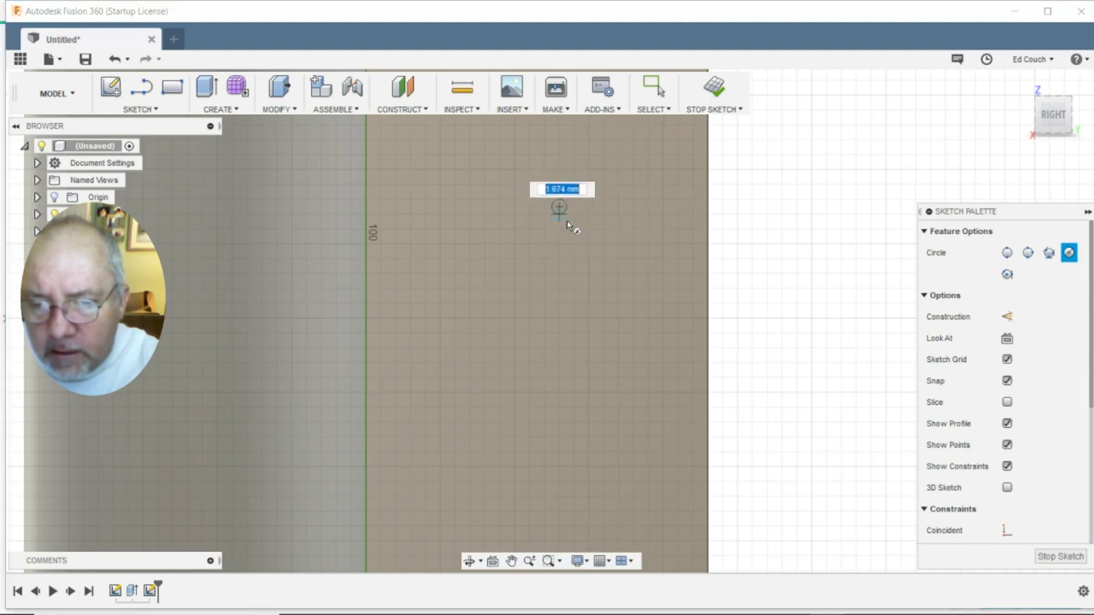
text(5)
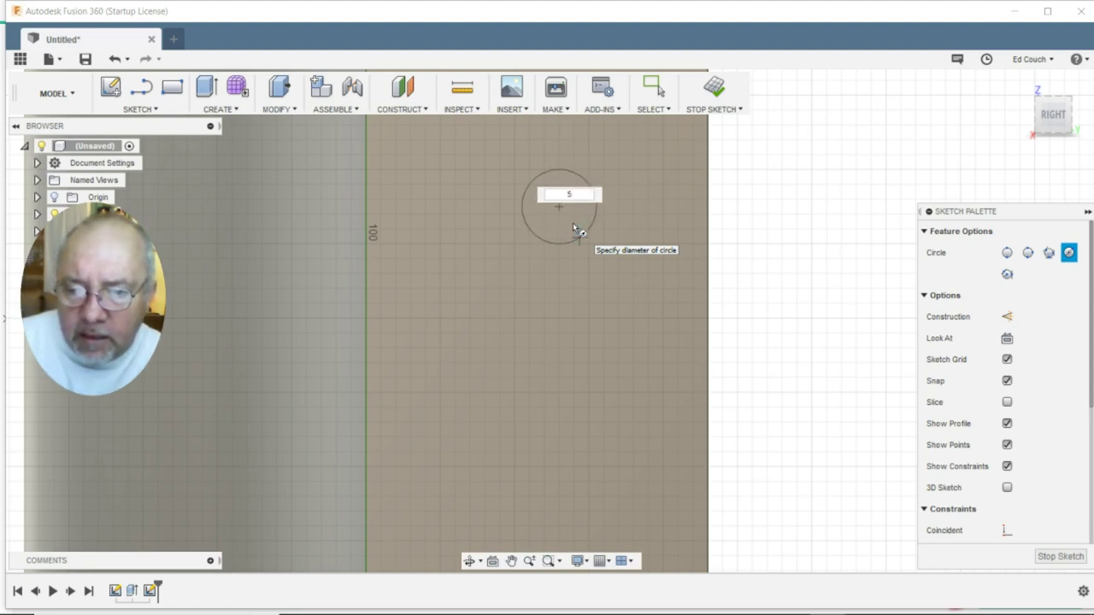
key(BackSpace)
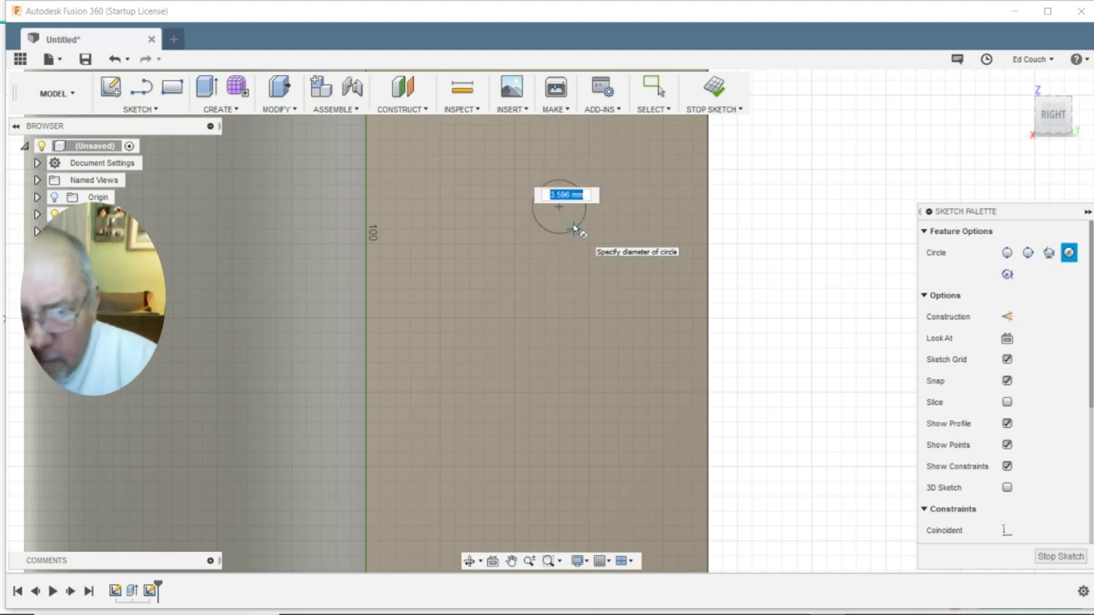
text(4)
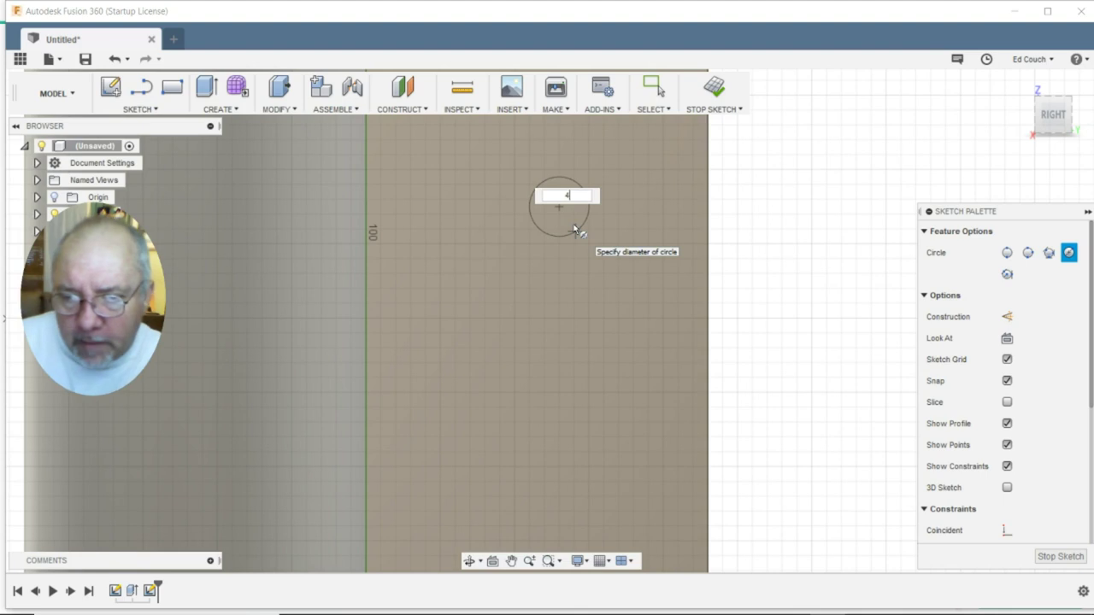
key(Tab)
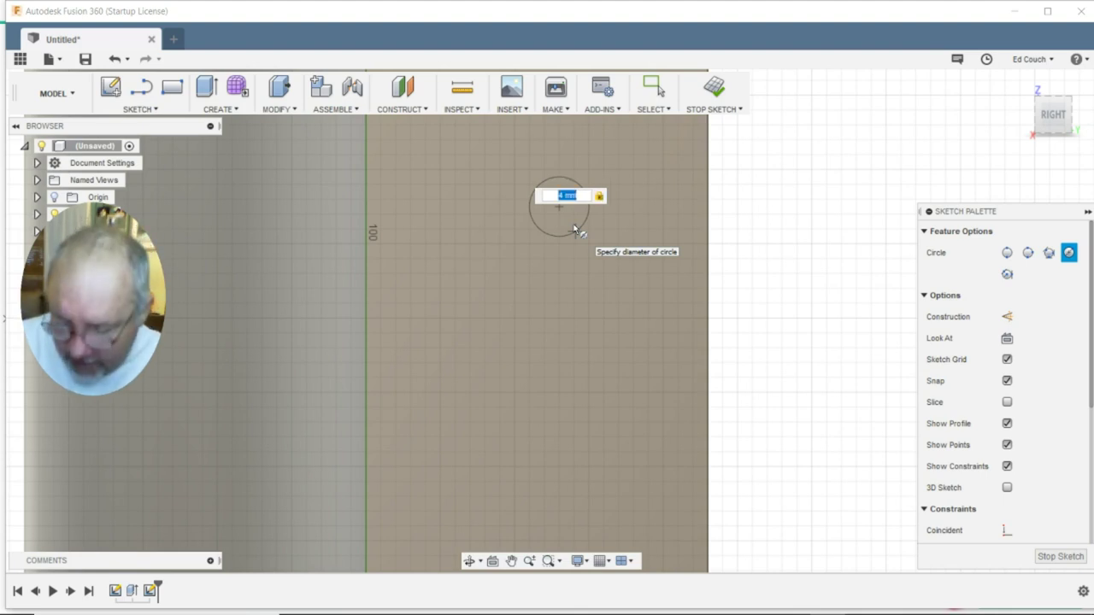
key(Return)
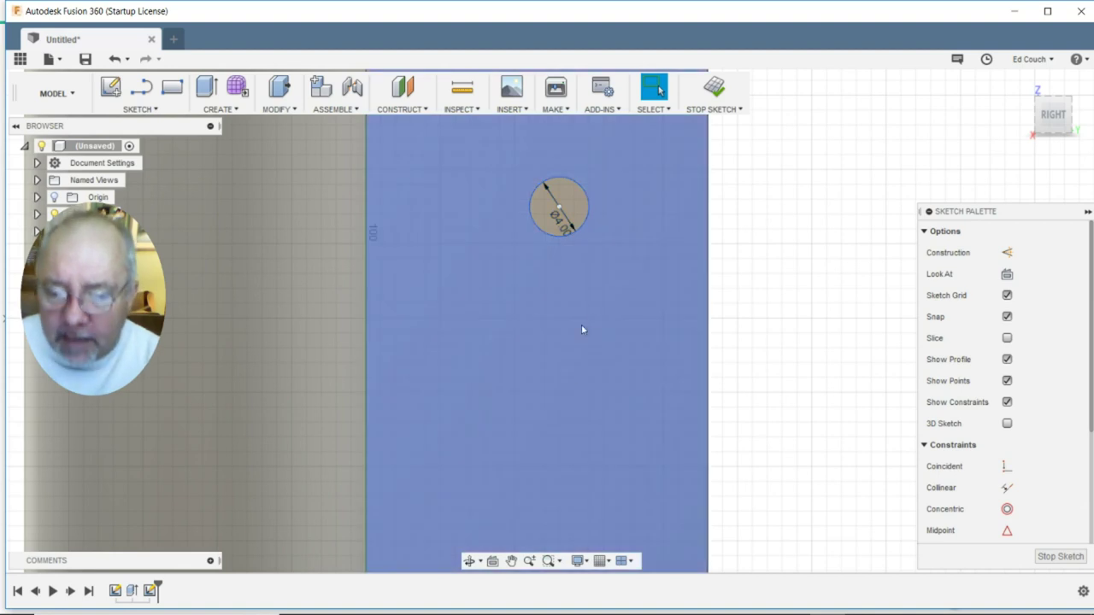
Step: Draw a second 4 mm center-diameter circle on the flat face just below the 50 mm mark, in line with the first circle
middle_click(756, 374)
drag(756, 374, 725, 17)
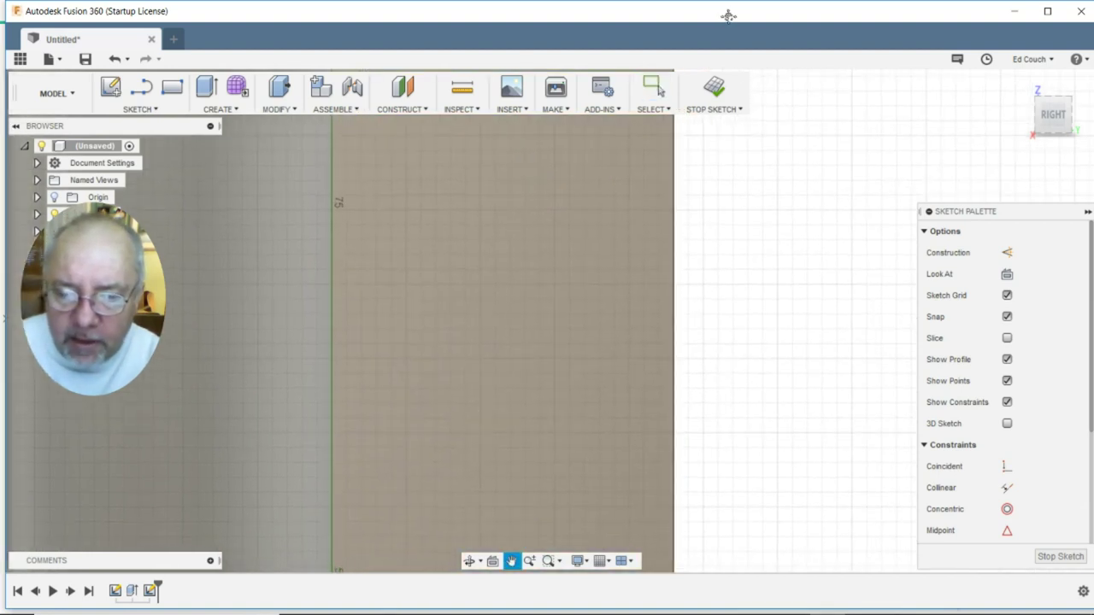
key(Escape)
mouse_move(811, 499)
middle_down()
mouse_move(771, 405)
mouse_move(778, 225)
mouse_move(789, 252)
middle_up()
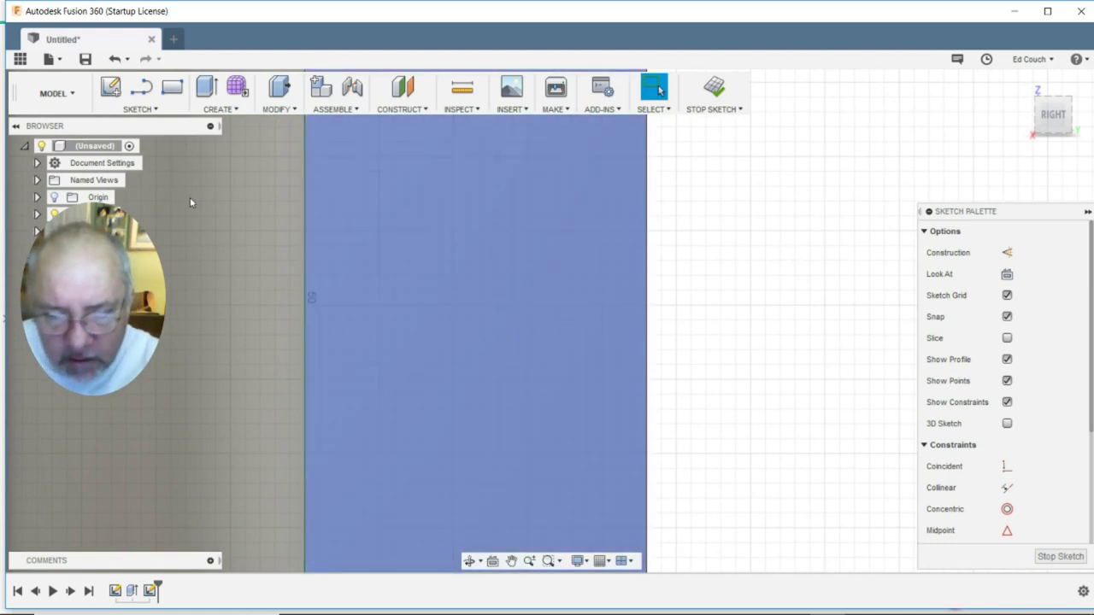
click(137, 111)
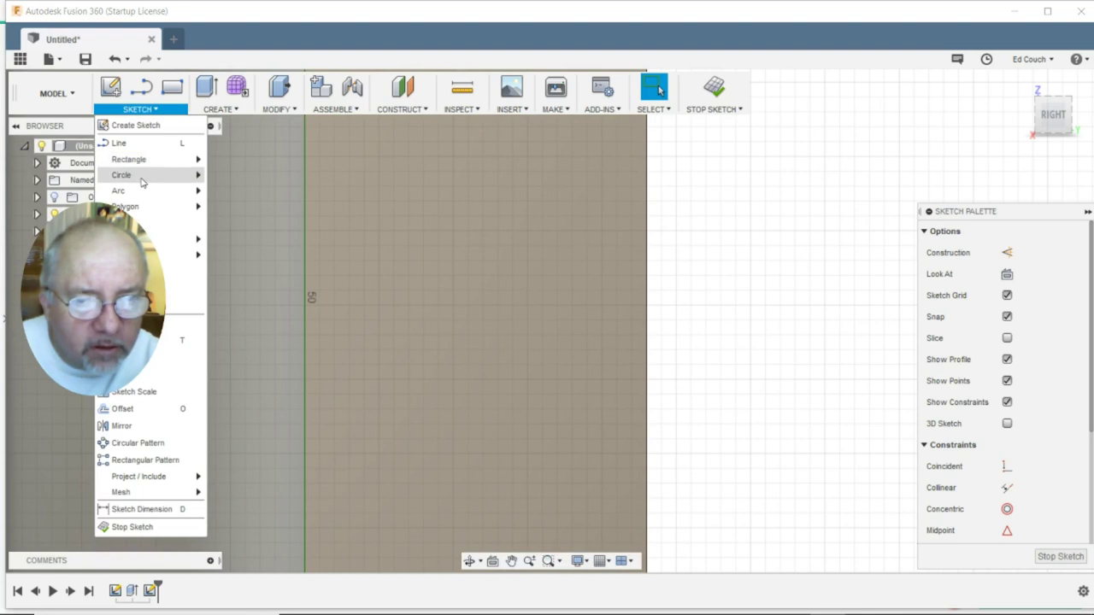
mouse_move(149, 176)
click(258, 177)
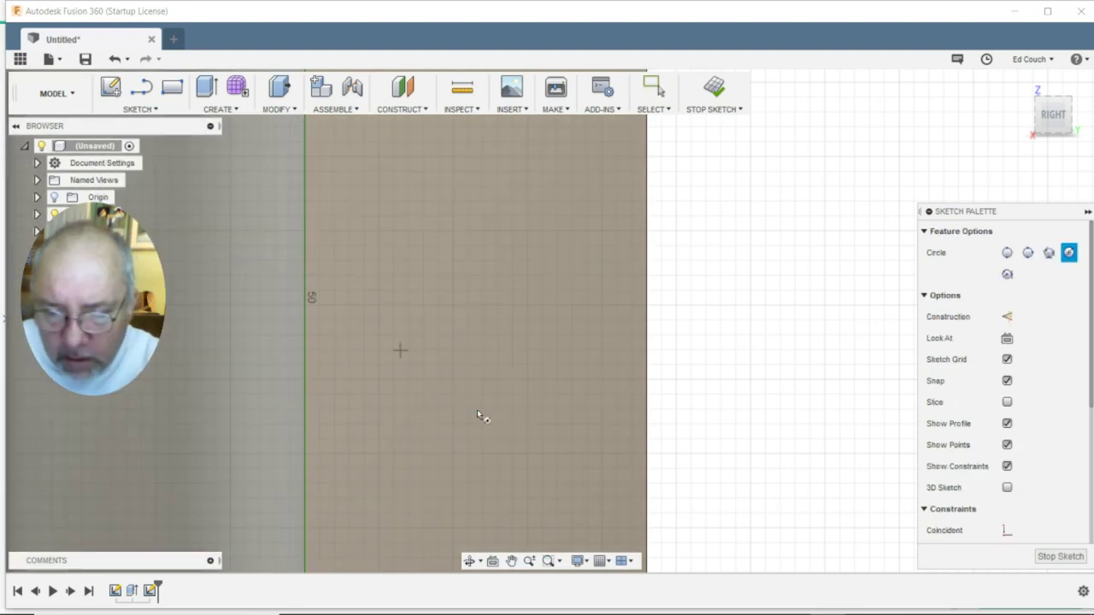
click(497, 345)
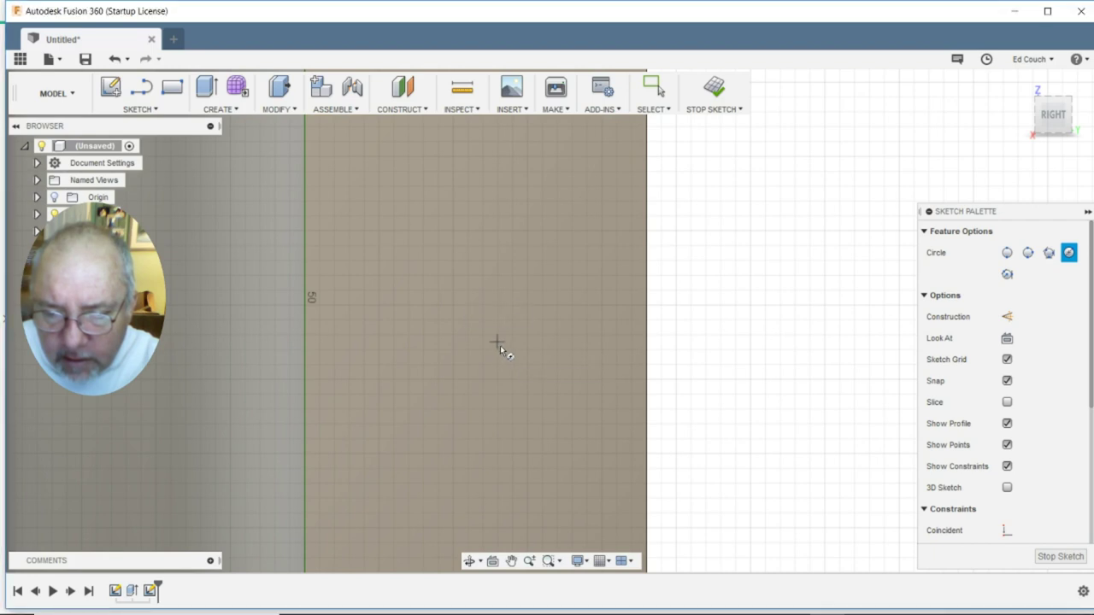
text(4)
key(Return)
key(Escape)
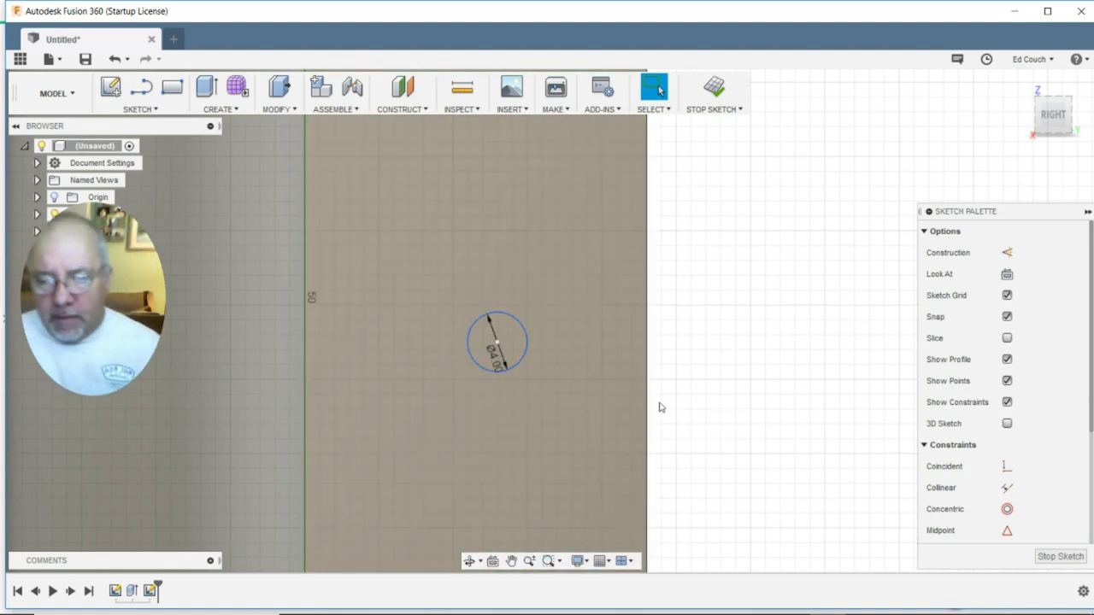
Step: Finish the sketch containing the two hole circles on the flat side face
scroll(690, 410, down, 3)
scroll(722, 349, down, 2)
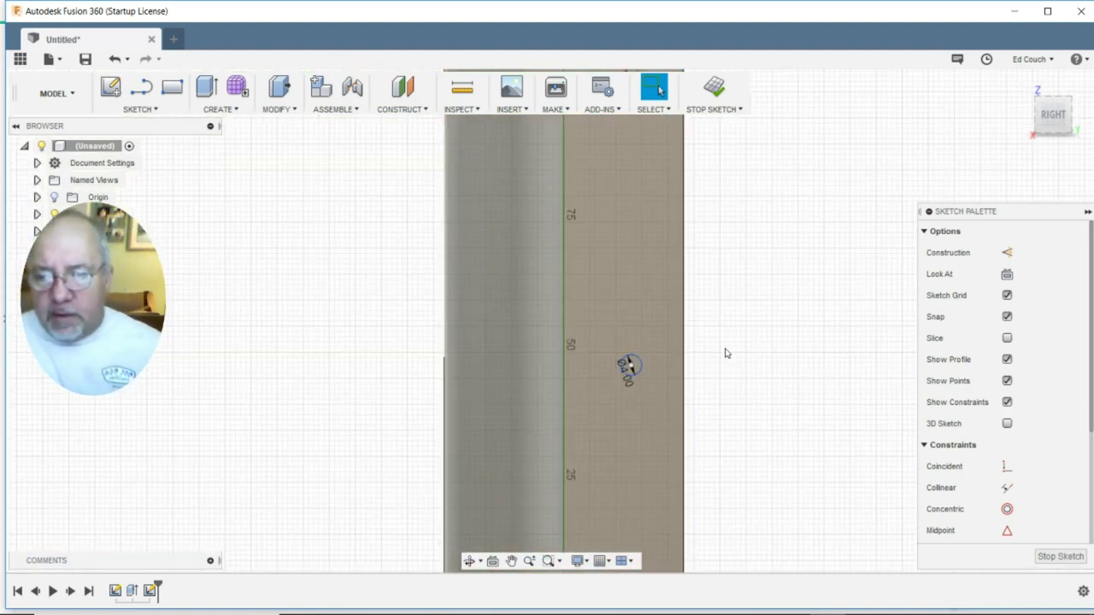
mouse_move(757, 247)
middle_down()
mouse_move(725, 366)
mouse_move(700, 332)
middle_up()
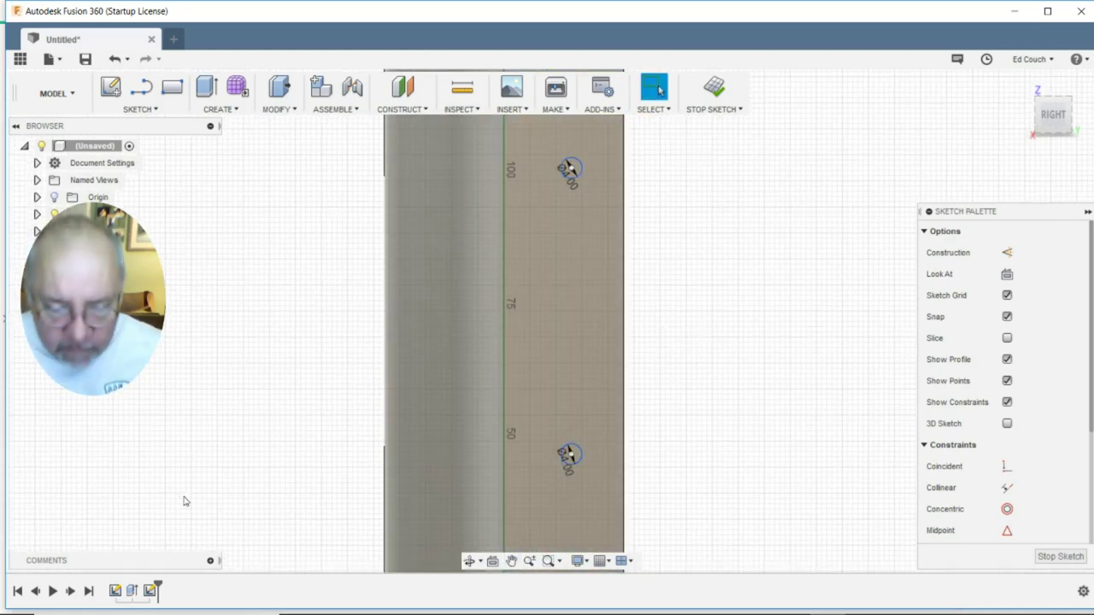
mouse_move(1044, 601)
click(1037, 557)
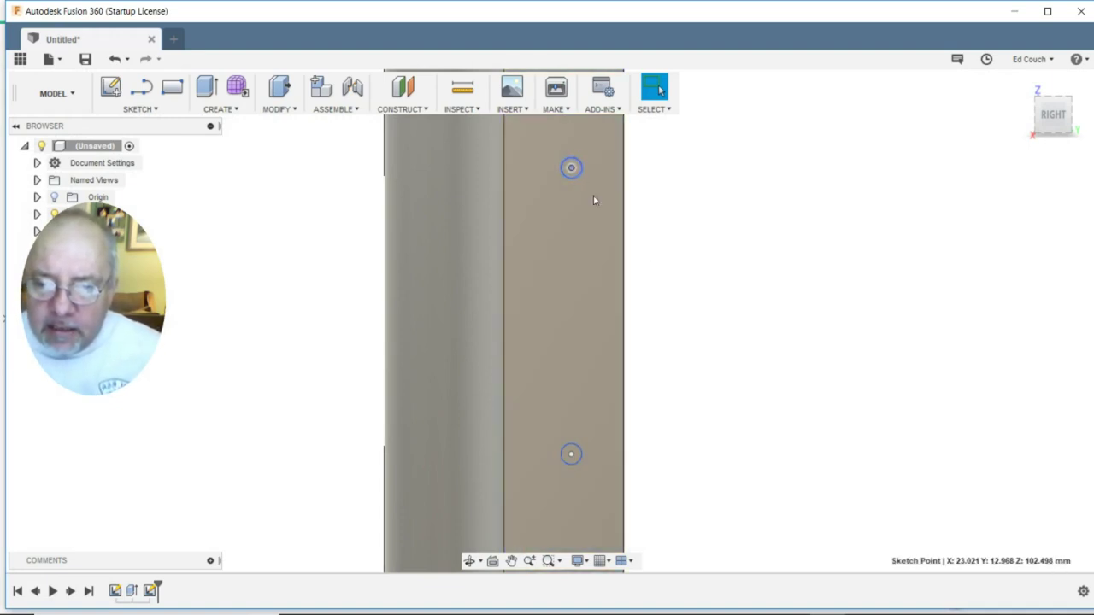
Step: Extrude both 4 mm circles by -23 mm as a cut into the body to make the holes
scroll(624, 281, up, 3)
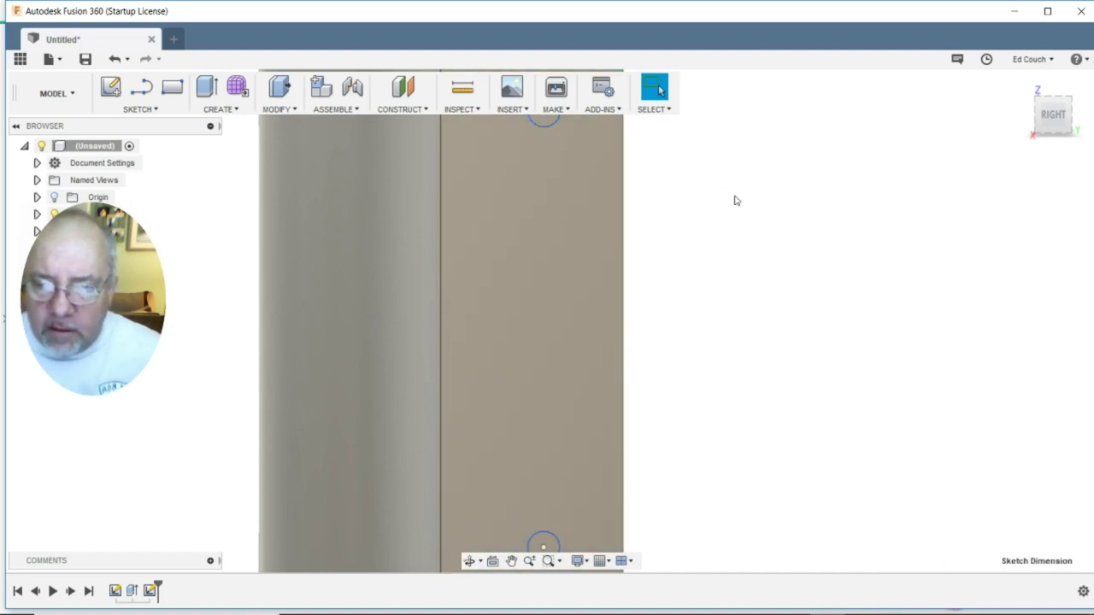
click(1079, 117)
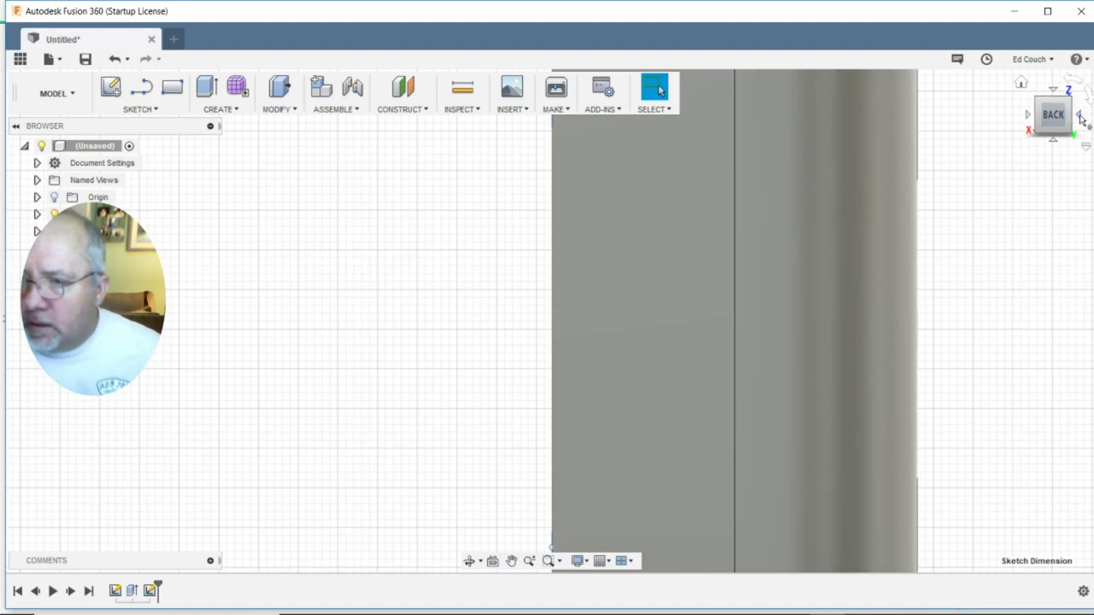
click(1080, 119)
click(1080, 119)
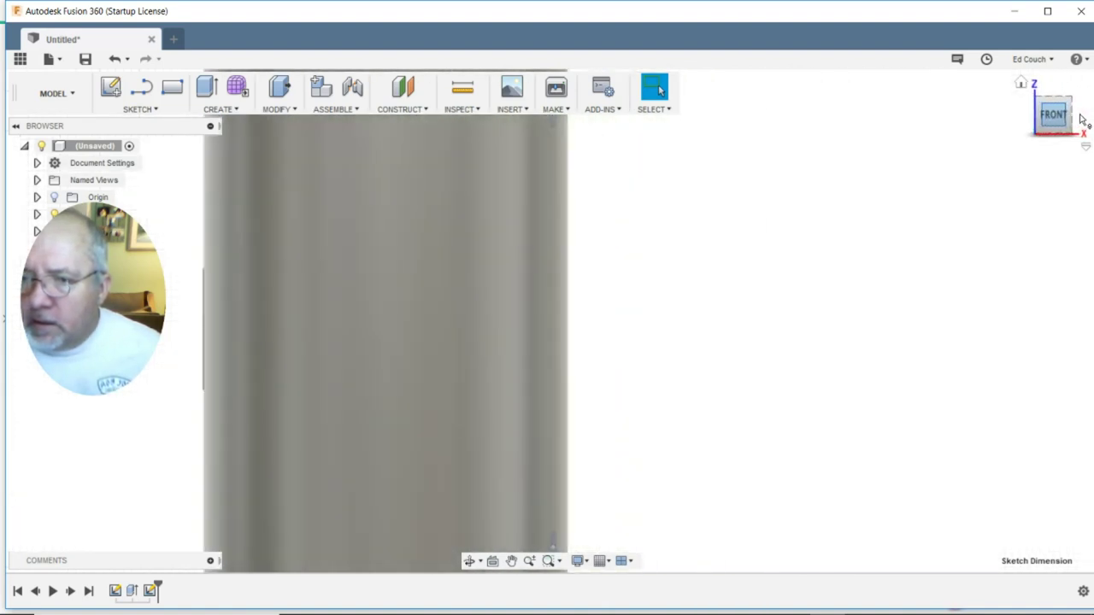
click(1056, 92)
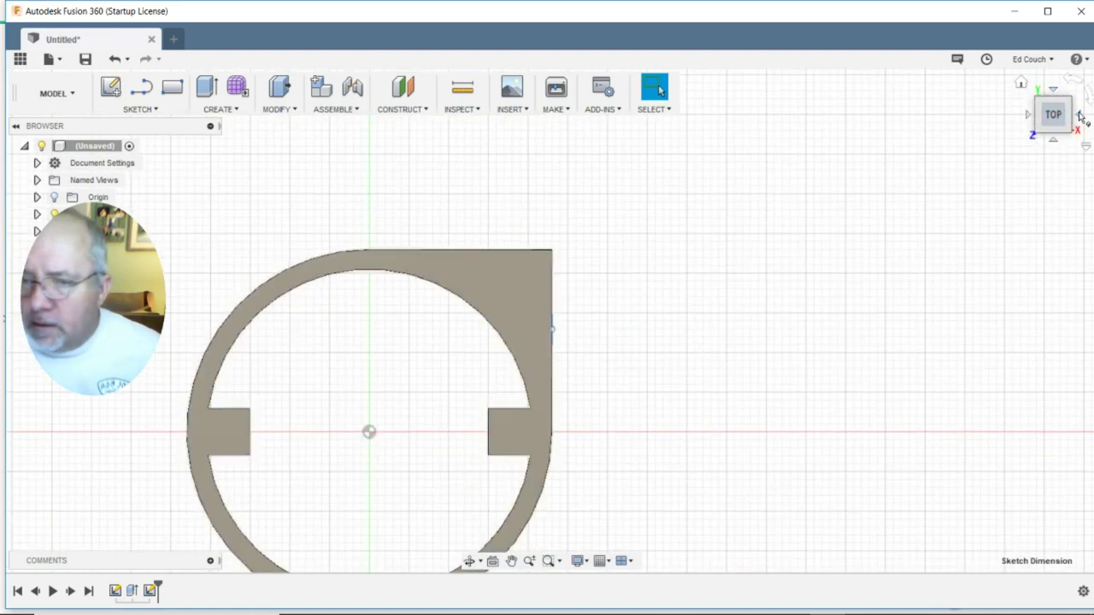
click(1079, 117)
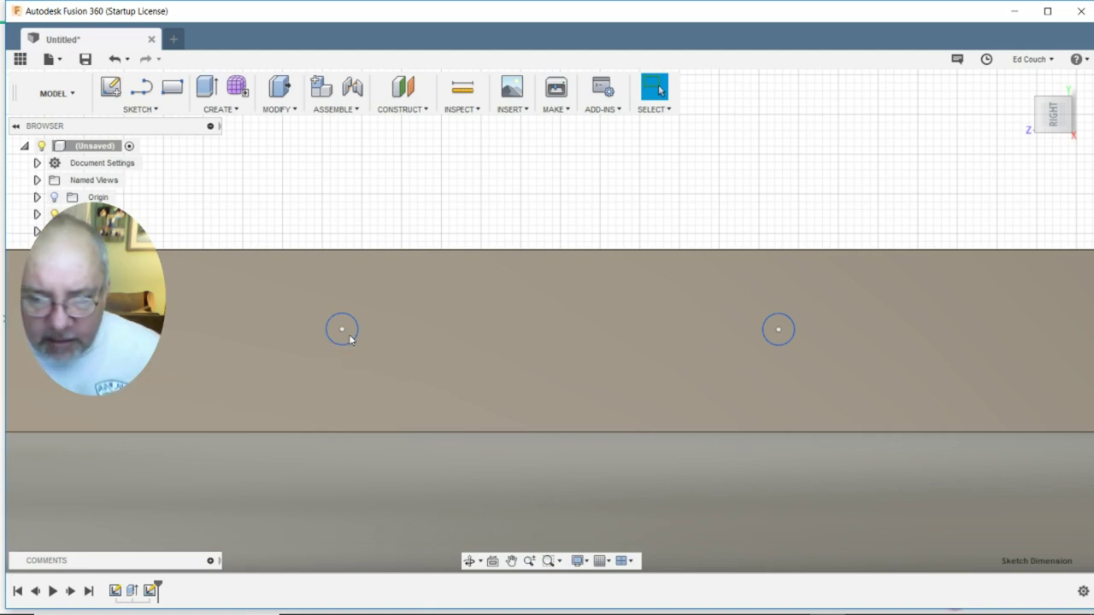
scroll(351, 335, down, 1)
scroll(351, 334, up, 6)
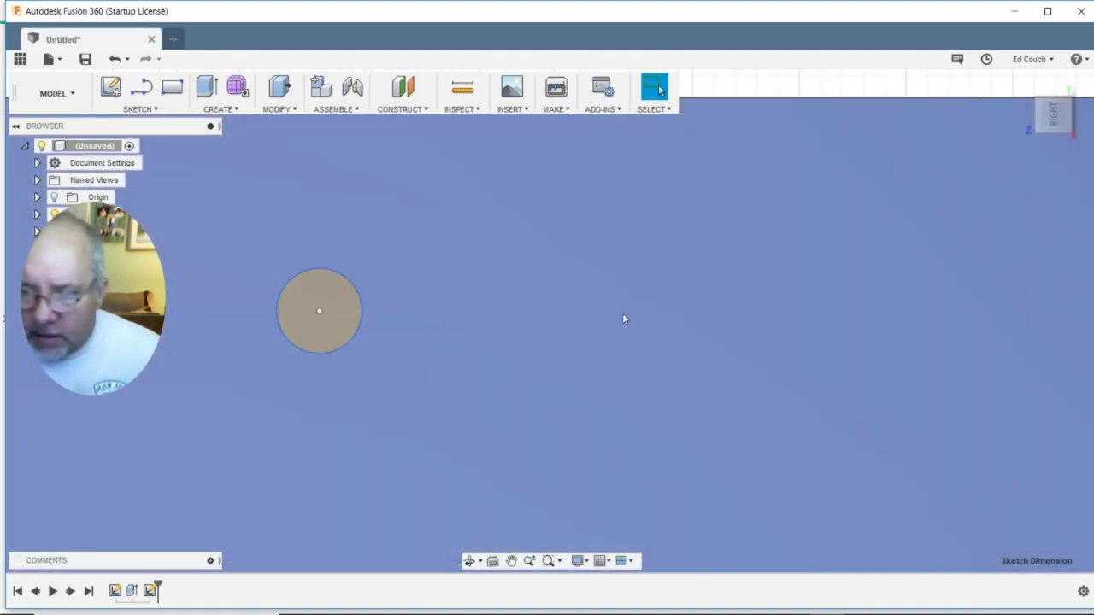
mouse_move(620, 300)
middle_down()
mouse_move(325, 305)
mouse_move(349, 313)
middle_up()
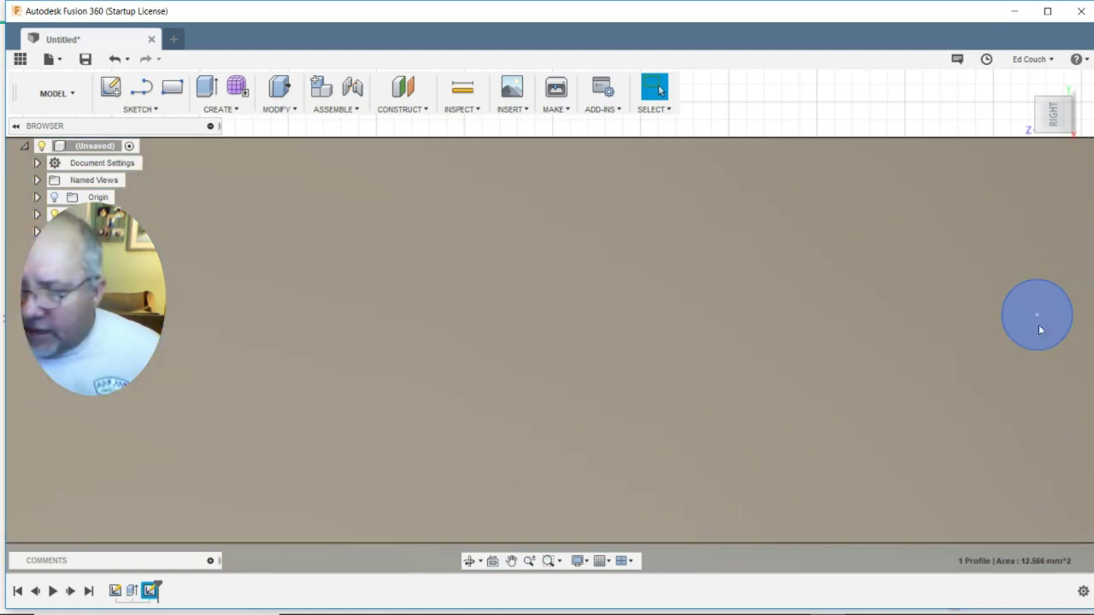
click(1025, 325)
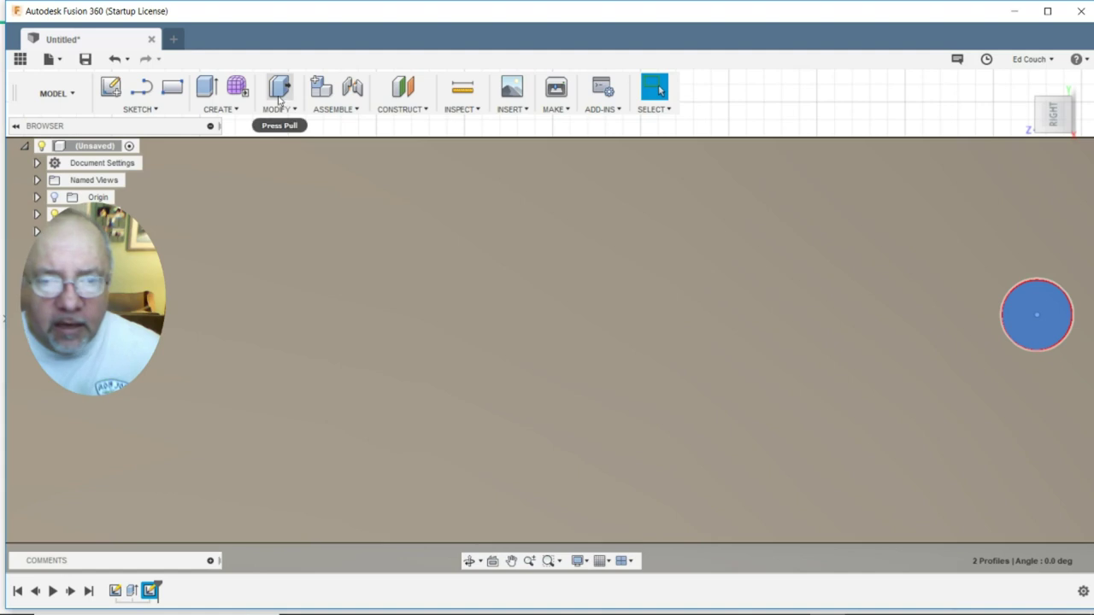
click(206, 89)
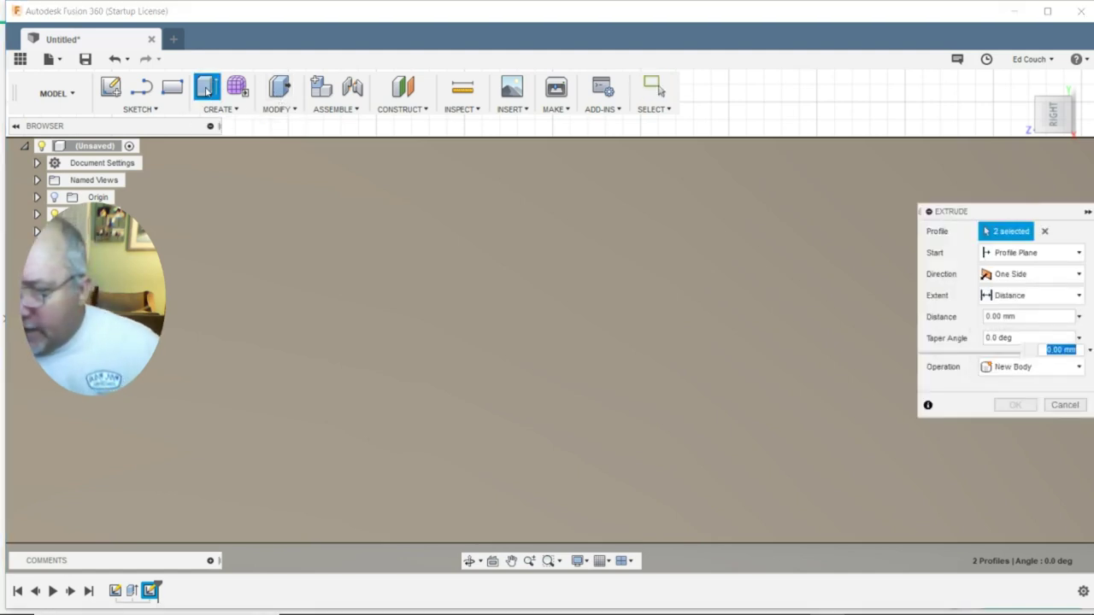
key(BackSpace)
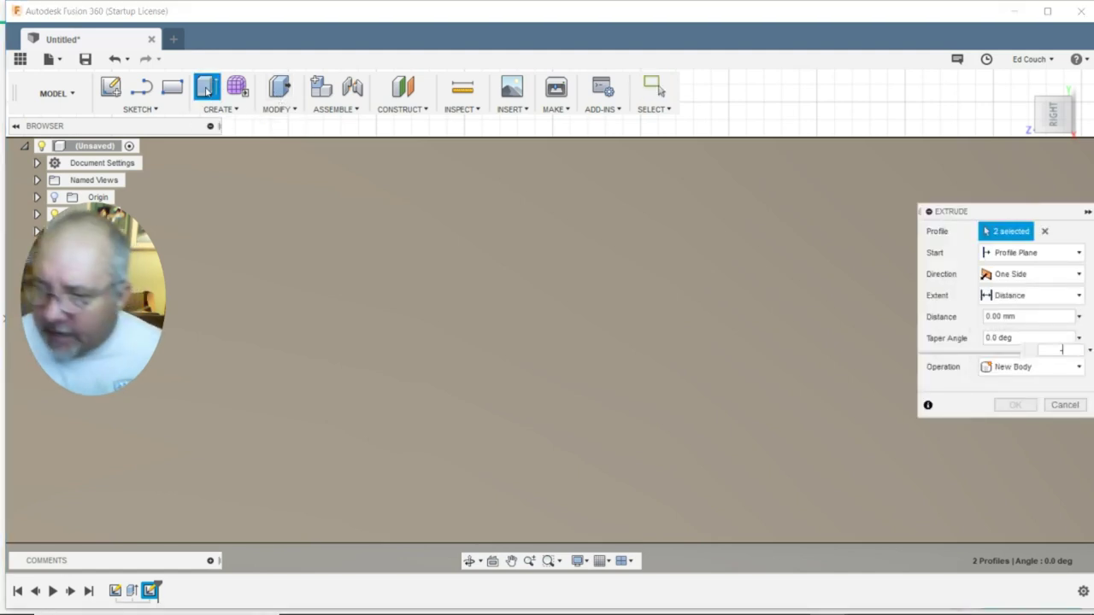
text(-23)
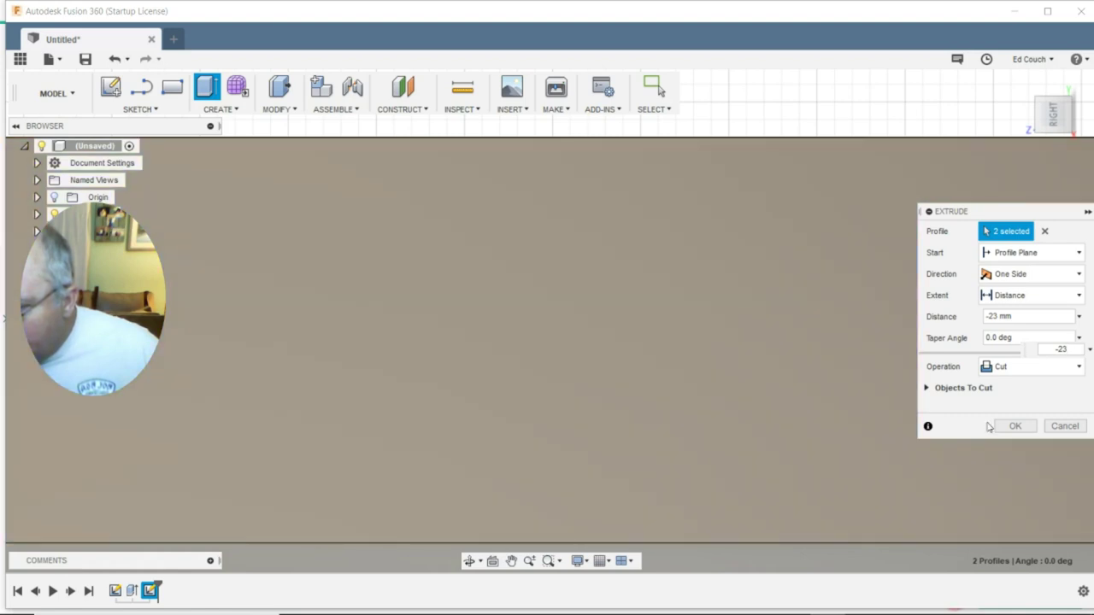
click(1012, 426)
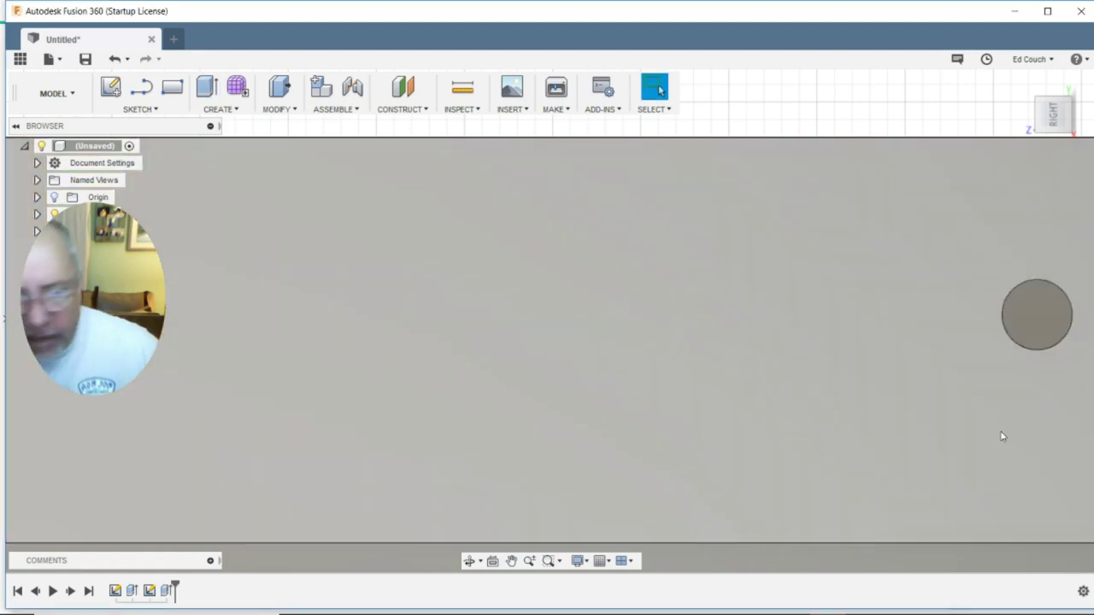
Step: Examine the two holes from the flat side and through the body's open end to check how they pass through the wall
scroll(419, 342, down, 2)
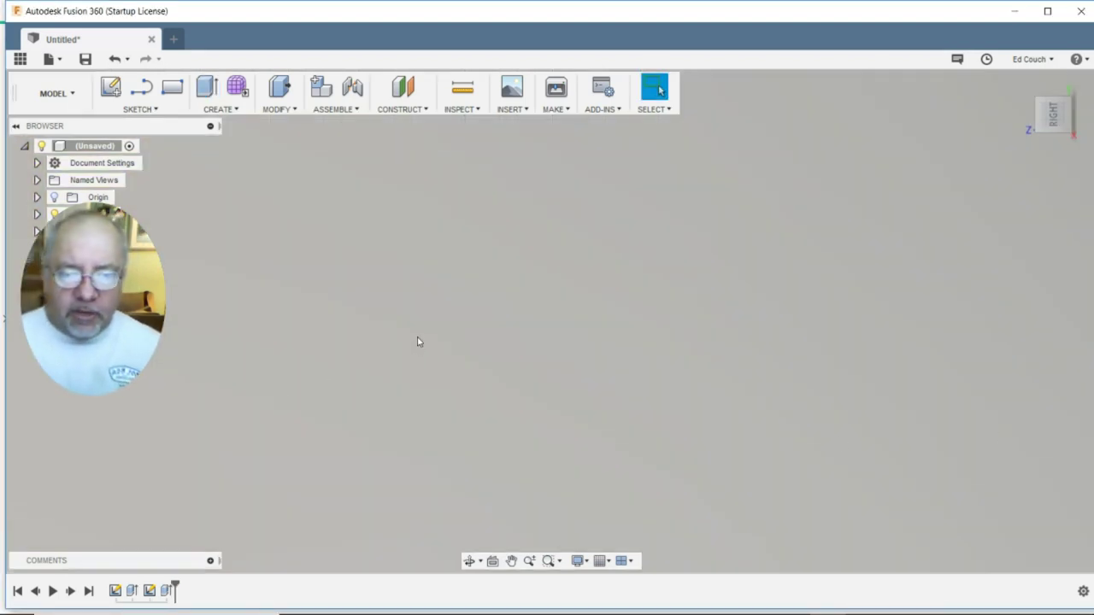
scroll(423, 311, down, 3)
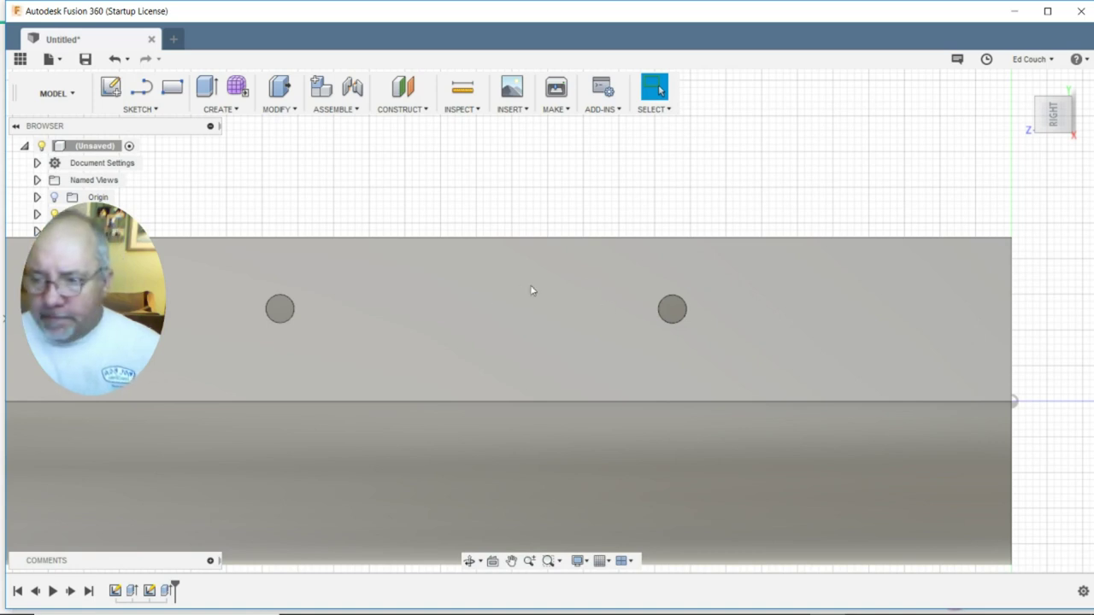
mouse_move(1073, 116)
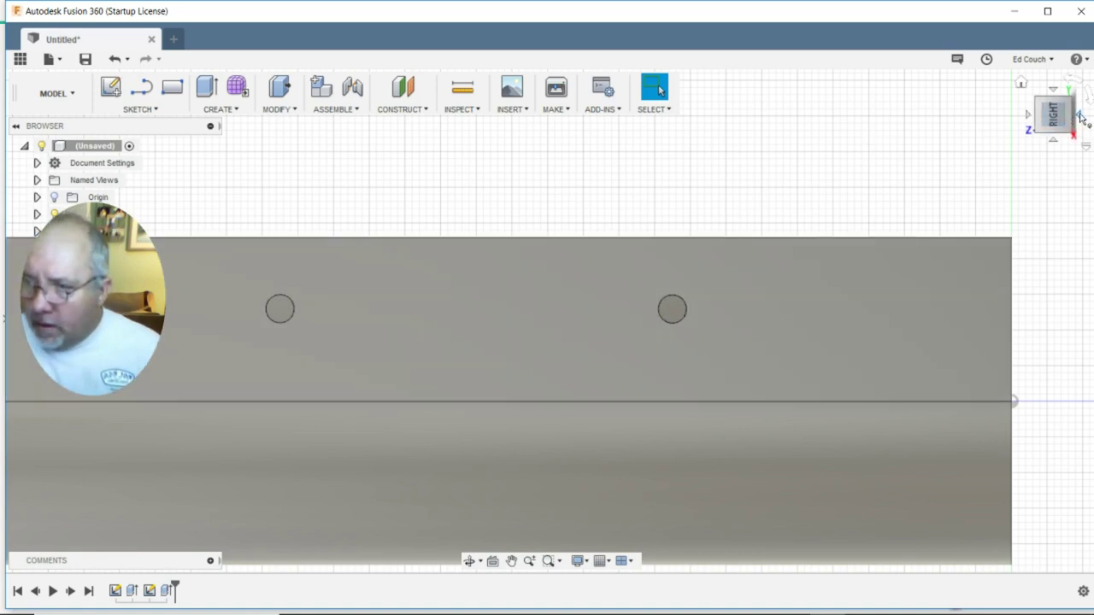
click(1079, 117)
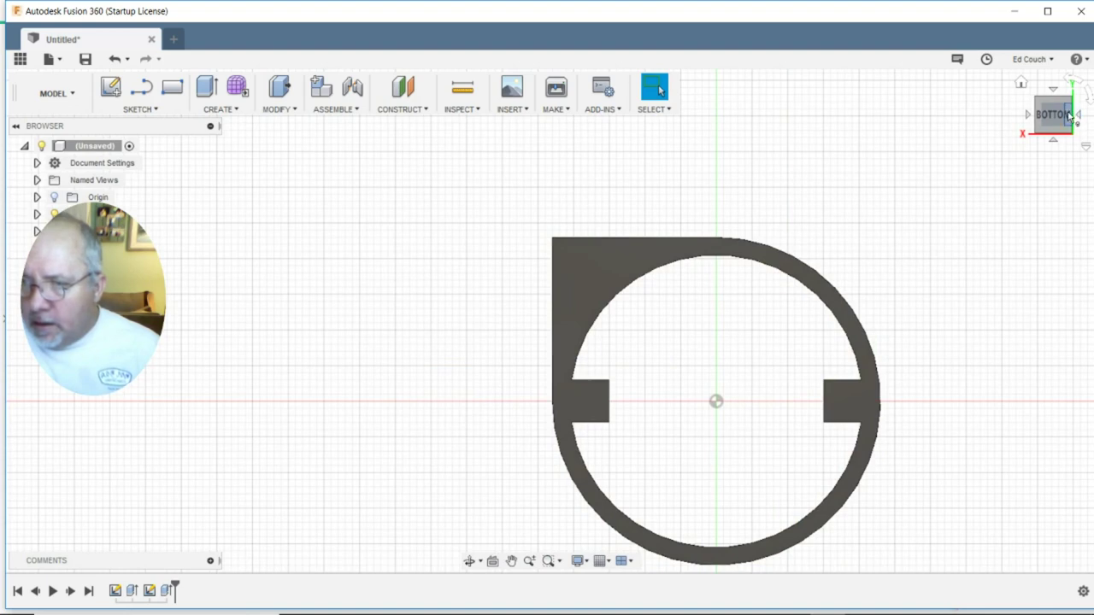
click(1068, 116)
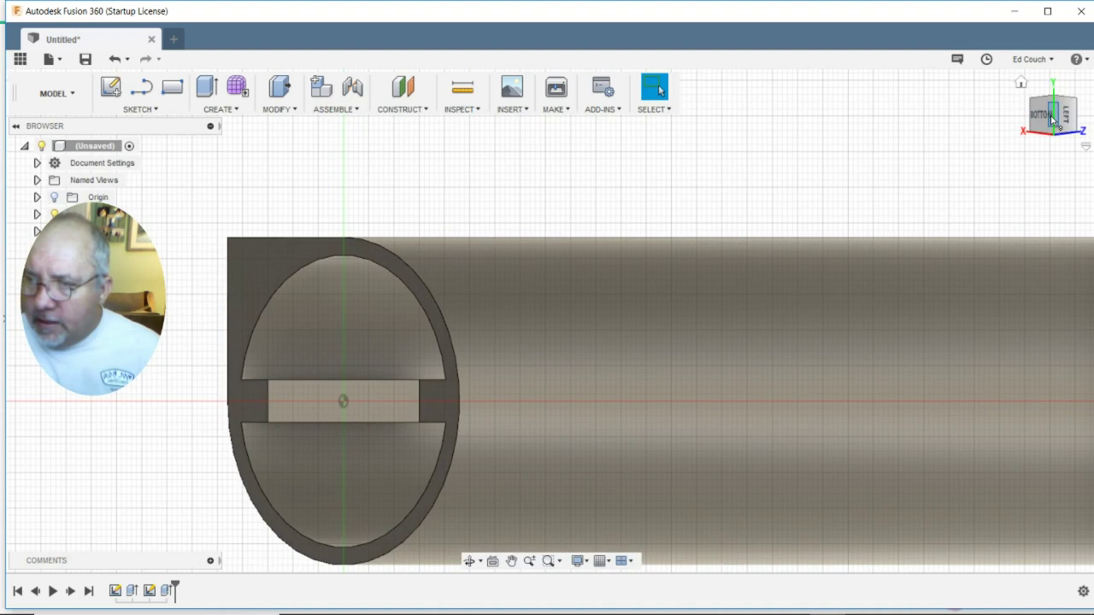
drag(1057, 120, 1065, 115)
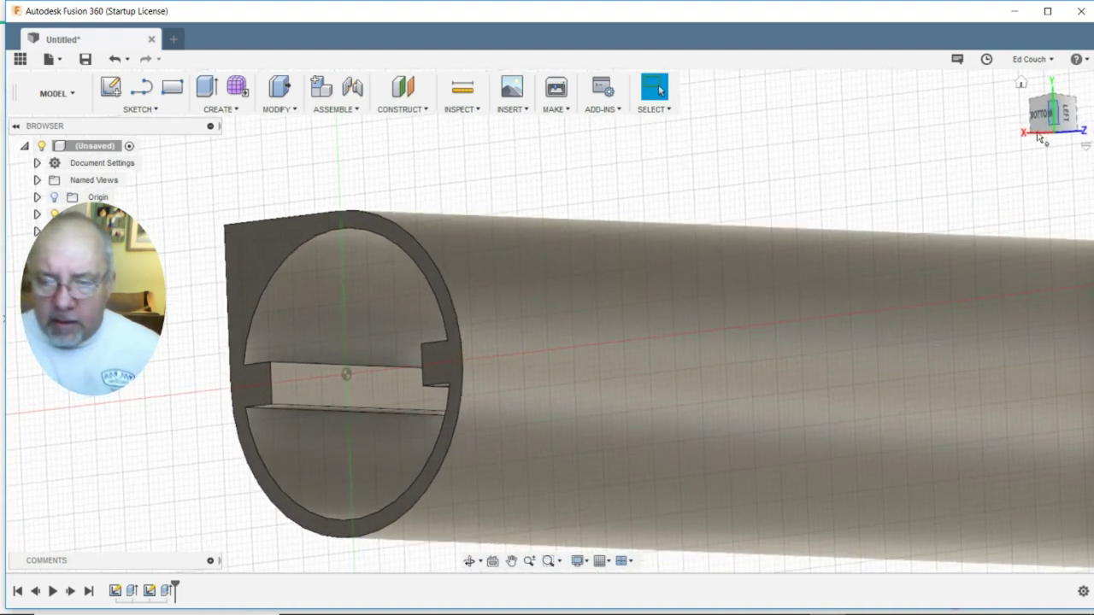
shift+middle_drag(566, 172, 676, 225)
key(Escape)
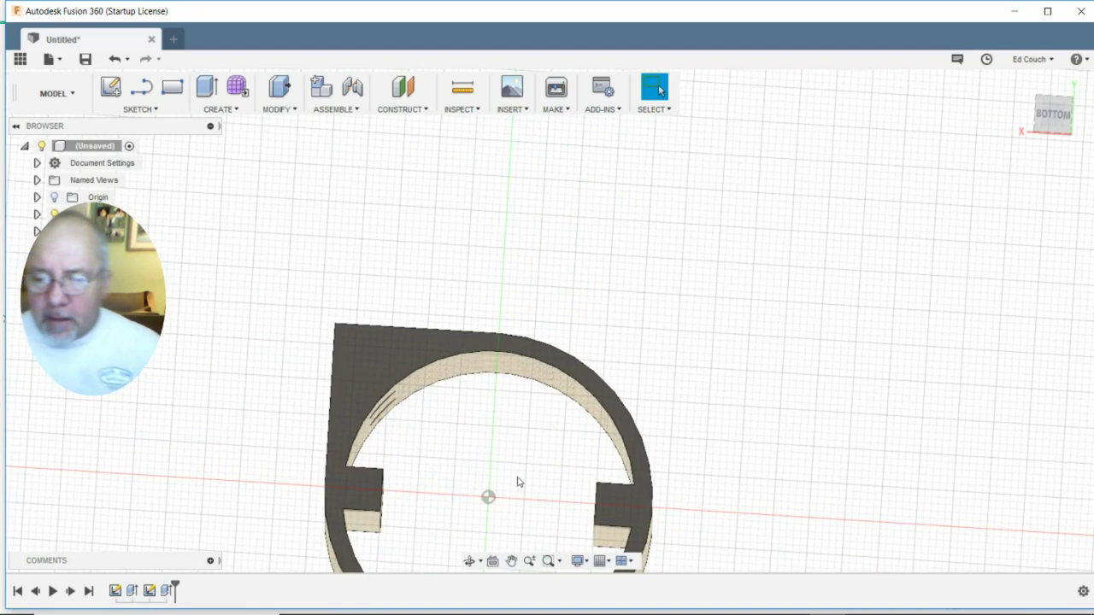
click(1056, 118)
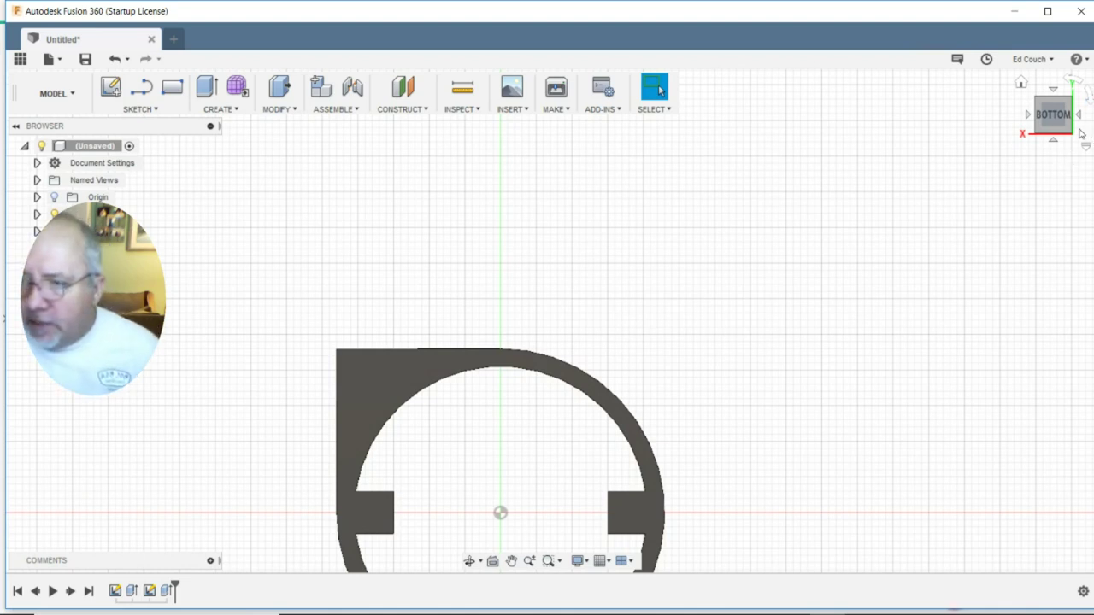
Step: Create an offset plane -23 mm from the flat side face containing the two holes
click(1079, 120)
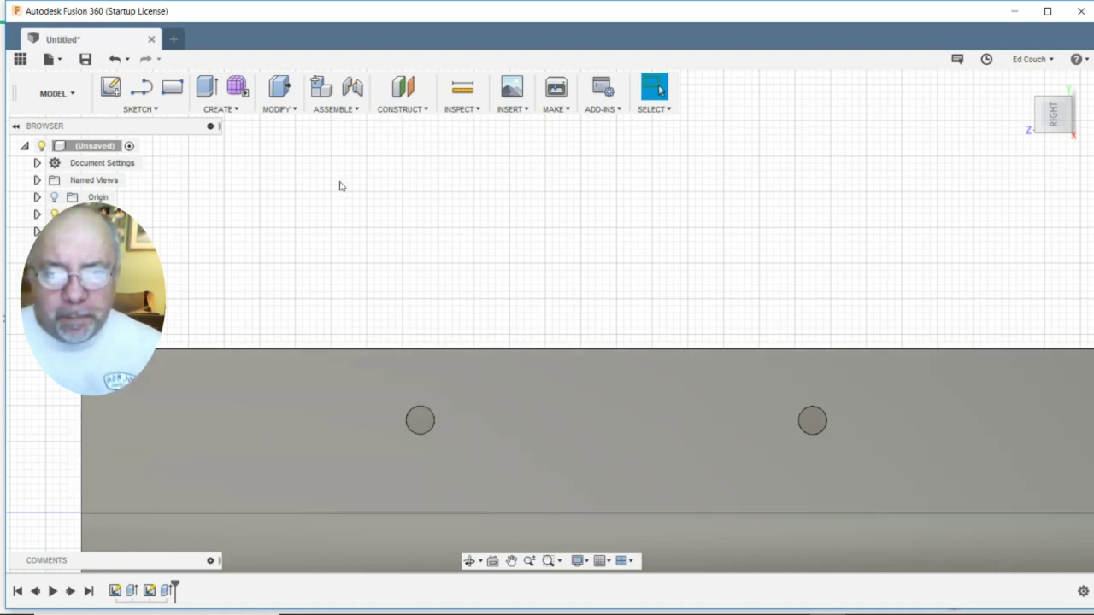
click(586, 434)
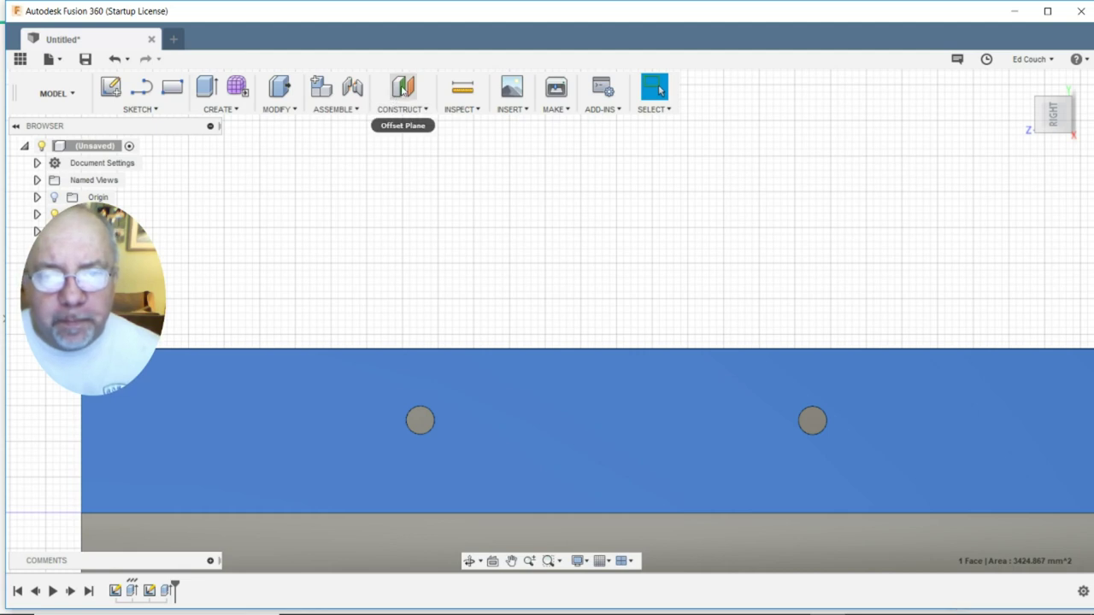
click(427, 110)
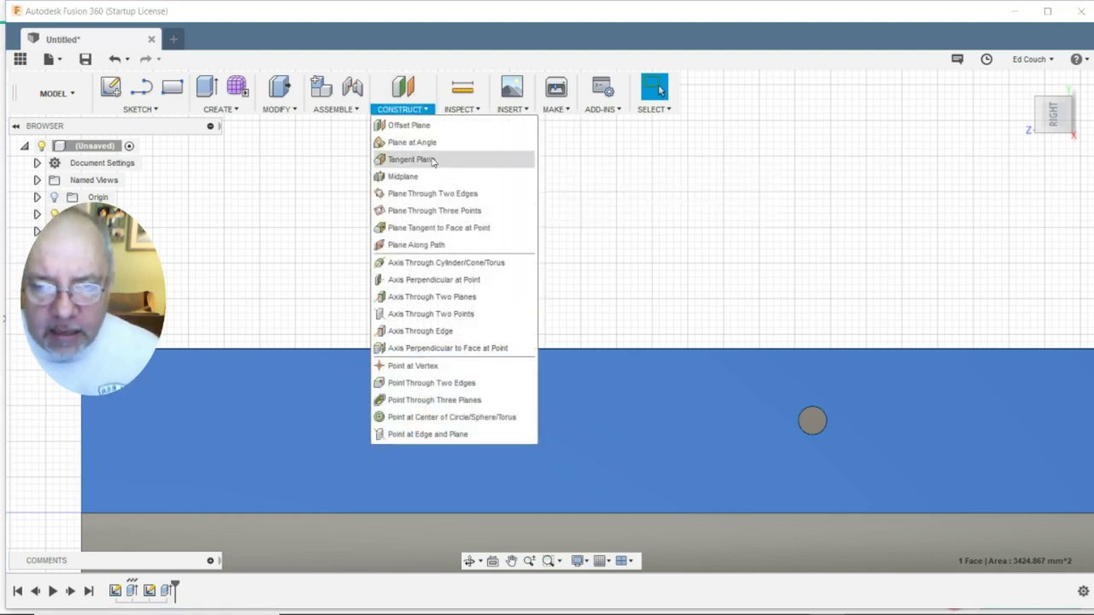
click(424, 126)
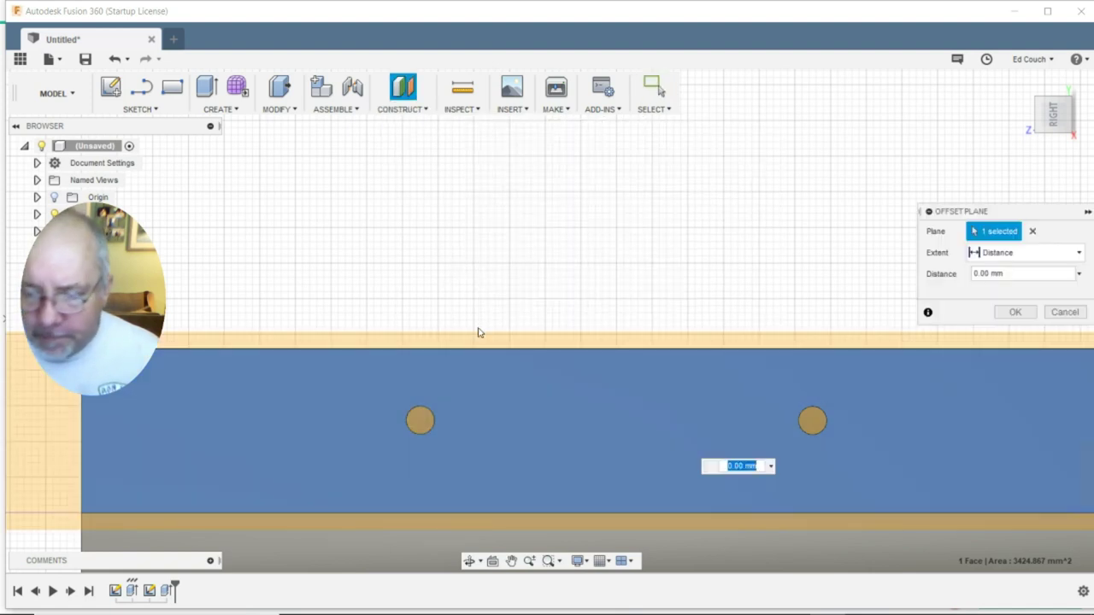
text(-23)
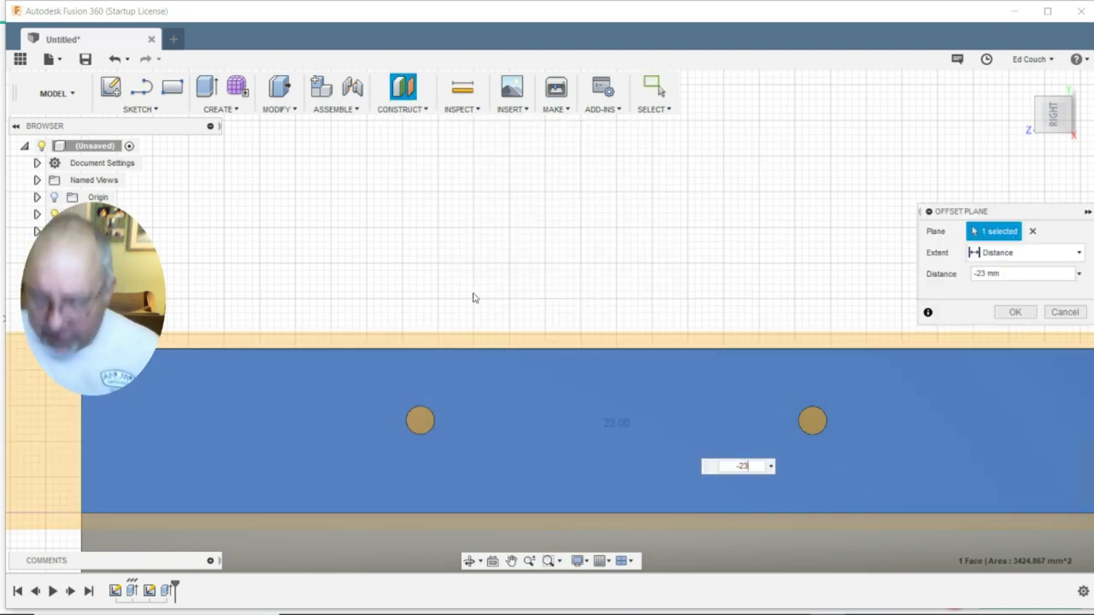
key(Return)
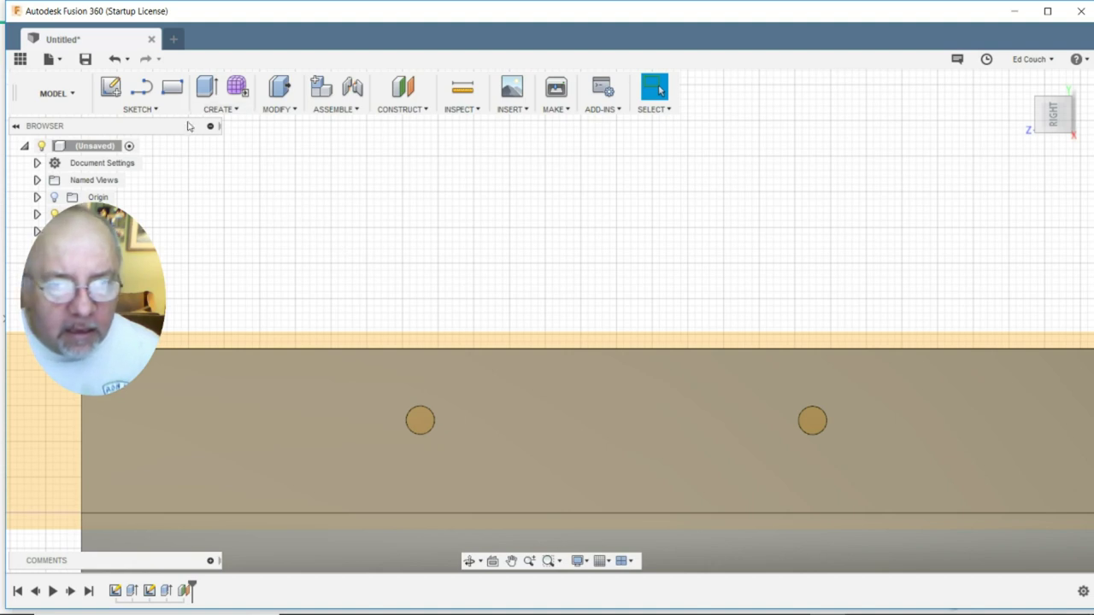
Step: Sketch a six-sided circumscribed polygon with a 4 mm radius on the offset plane, centred on the first hole
click(152, 112)
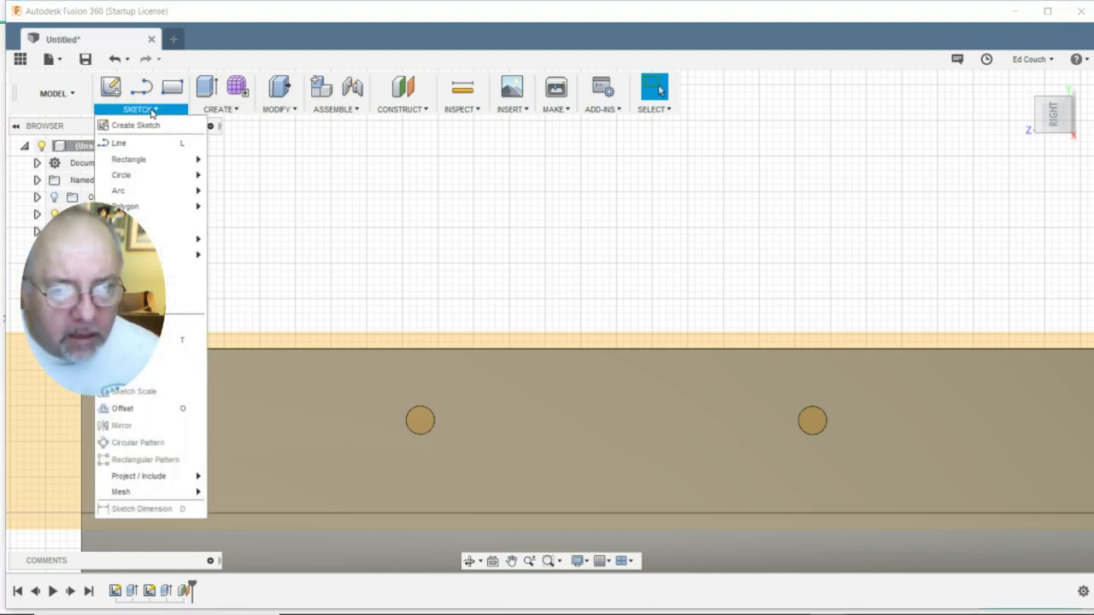
mouse_move(148, 210)
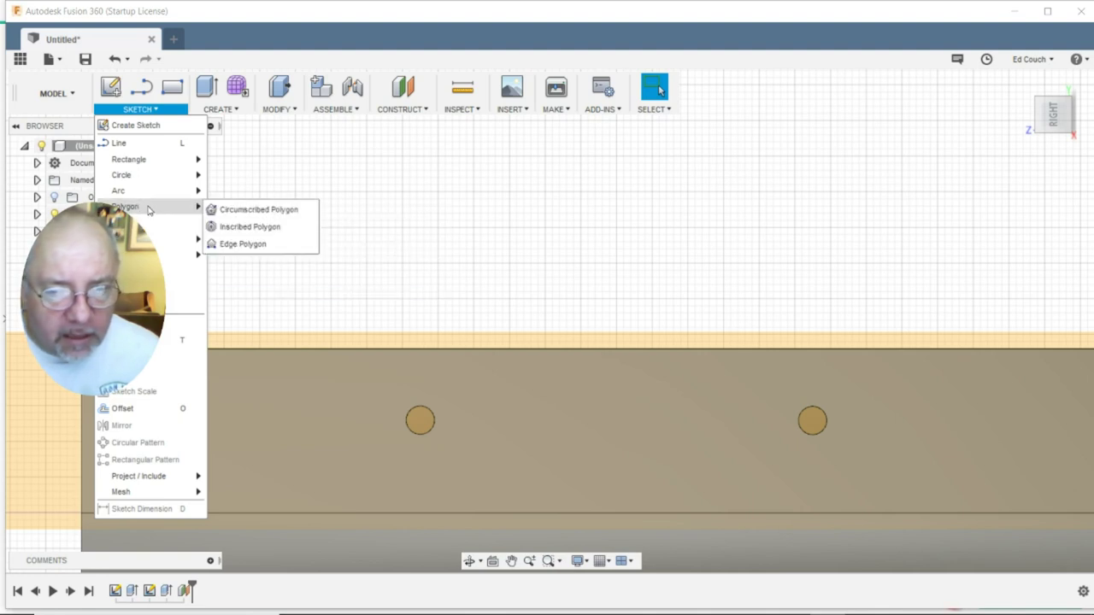
click(248, 211)
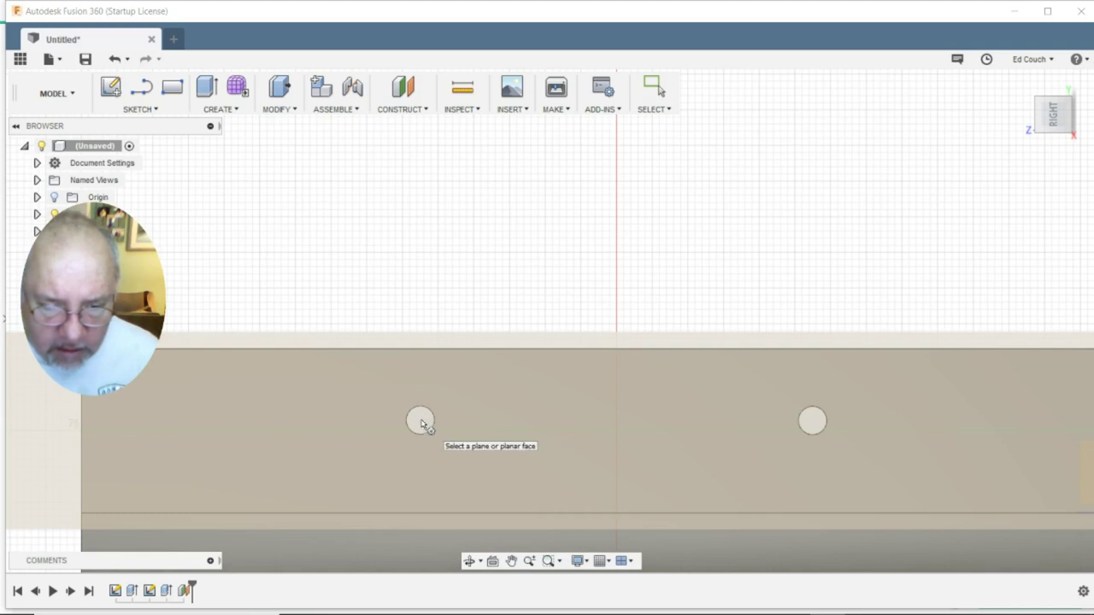
click(420, 423)
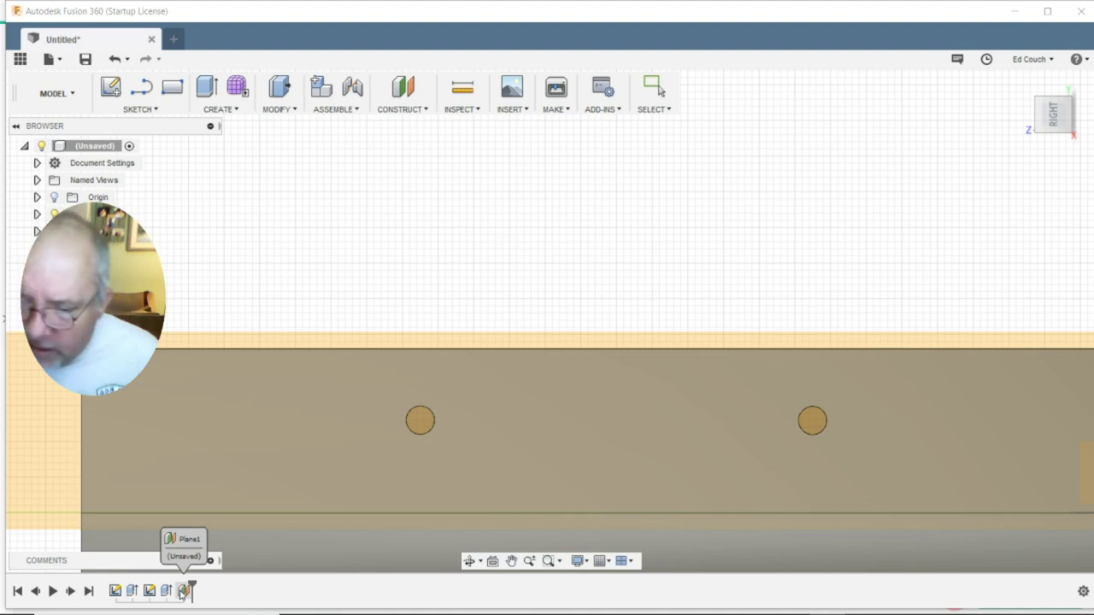
click(182, 592)
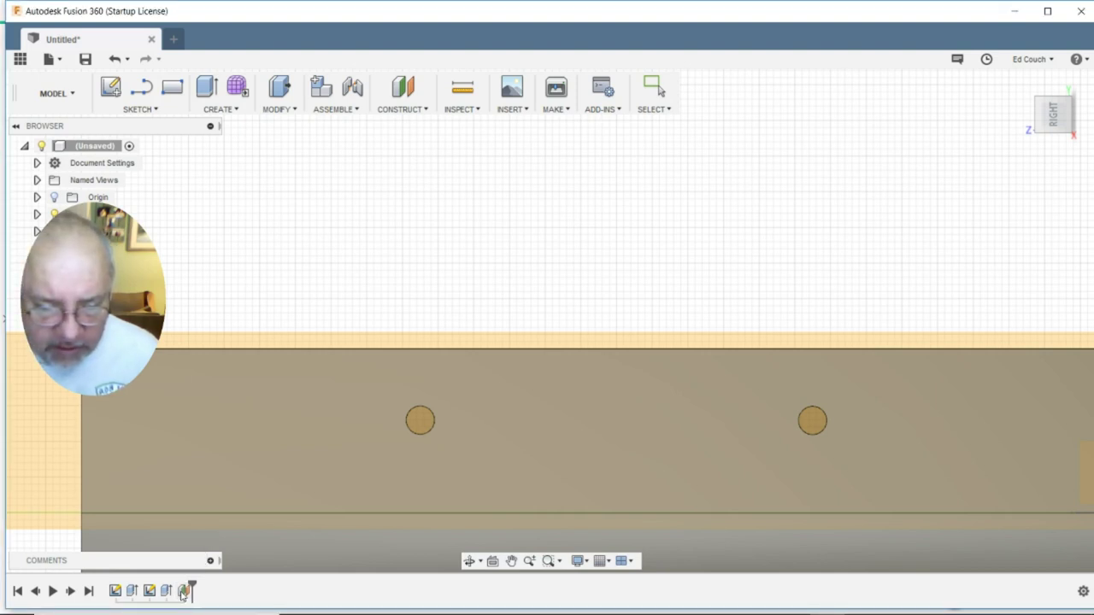
click(420, 423)
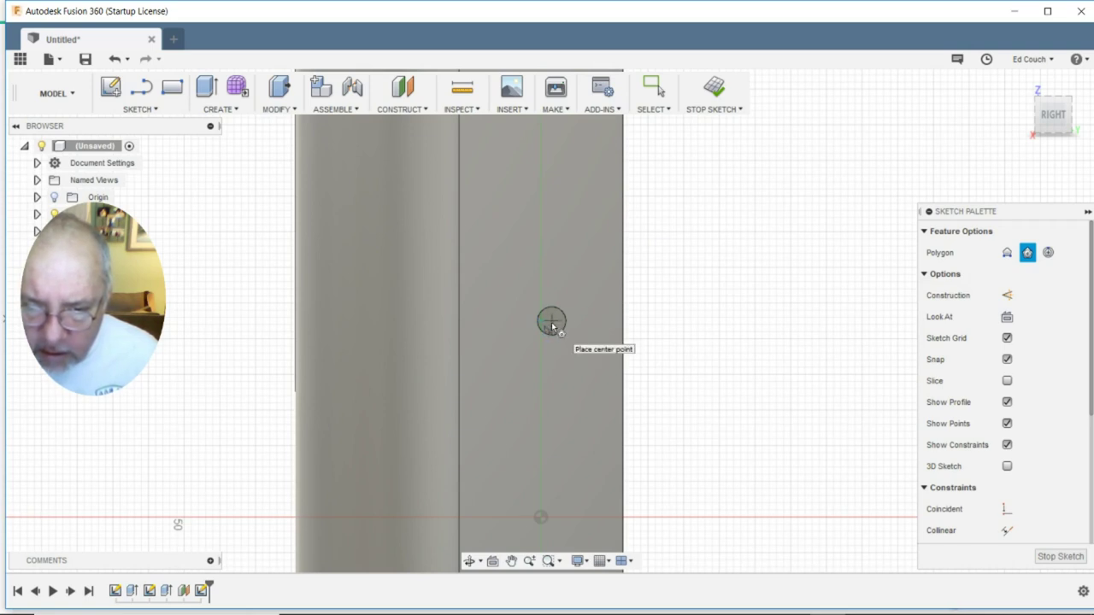
click(552, 325)
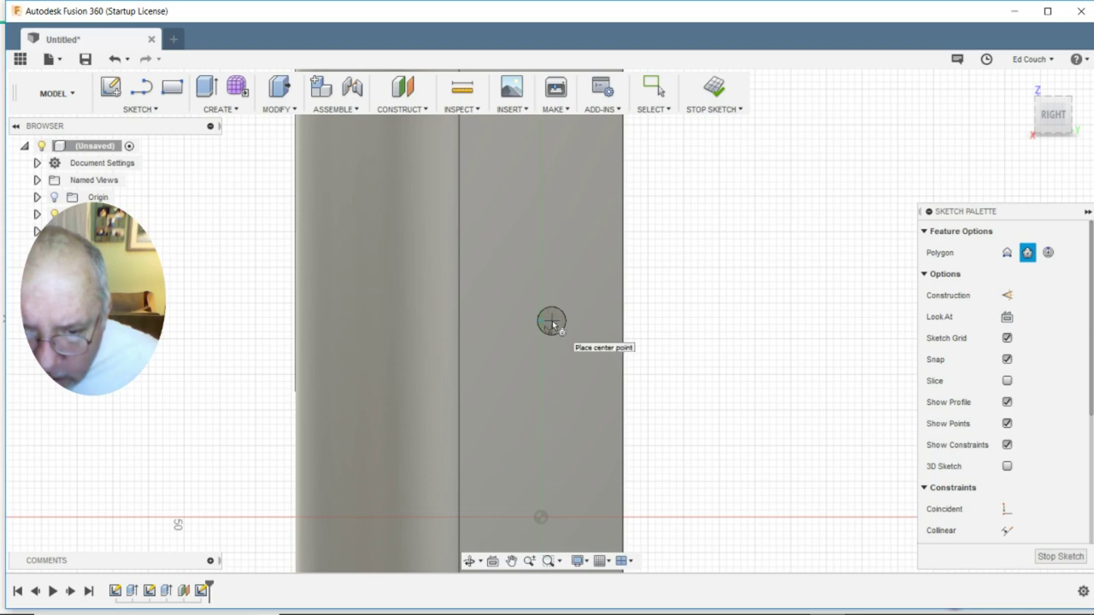
click(552, 322)
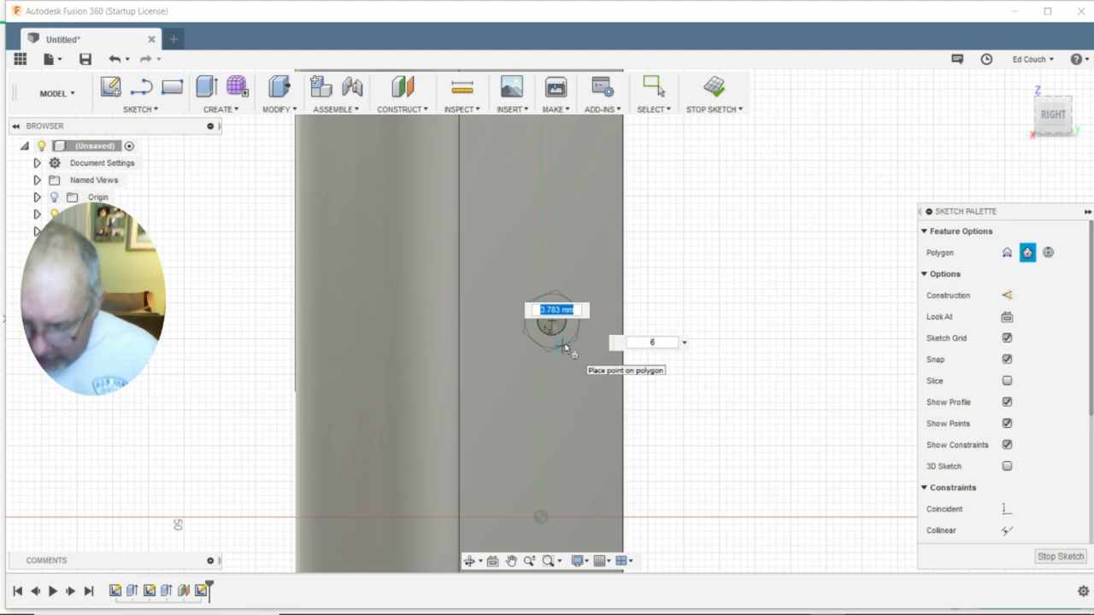
text(4)
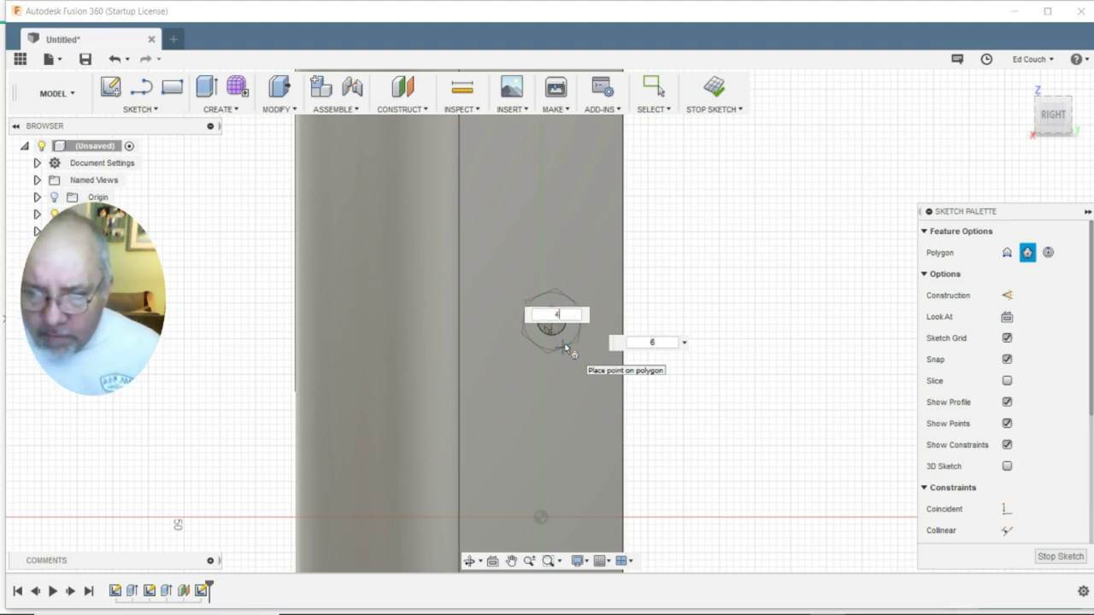
key(Return)
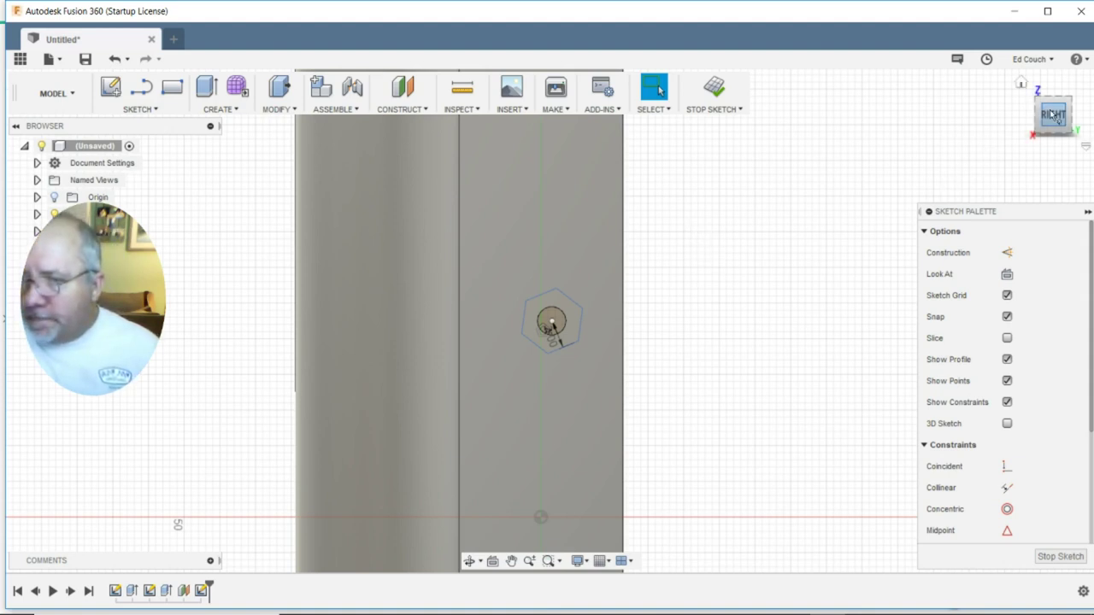
Step: Add a second six-sided circumscribed polygon with a 4 mm radius to the sketch, centred on the other hole
click(1056, 143)
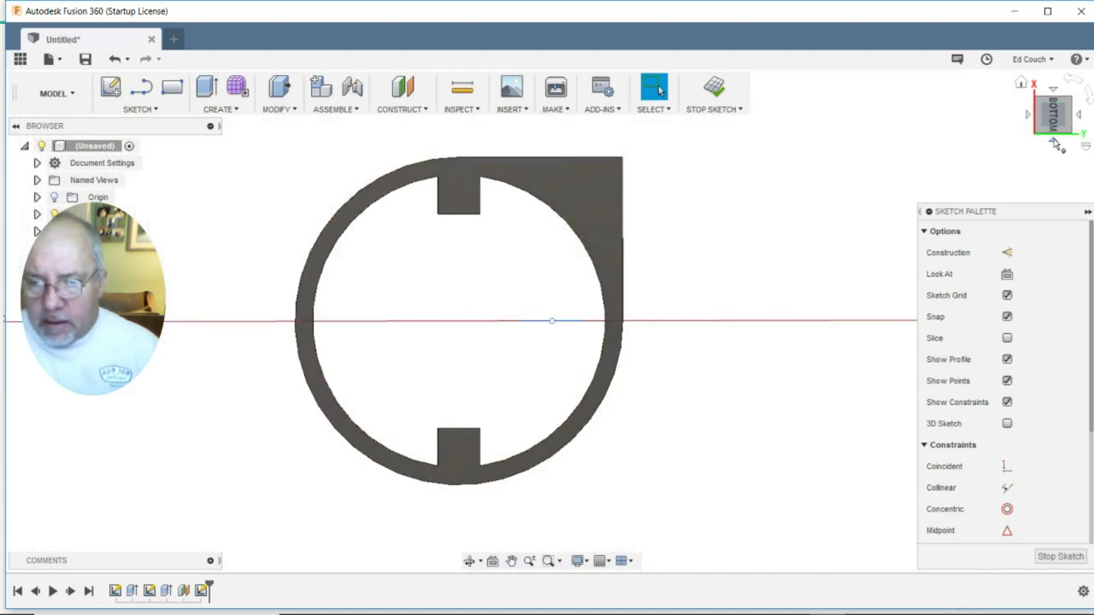
click(1053, 94)
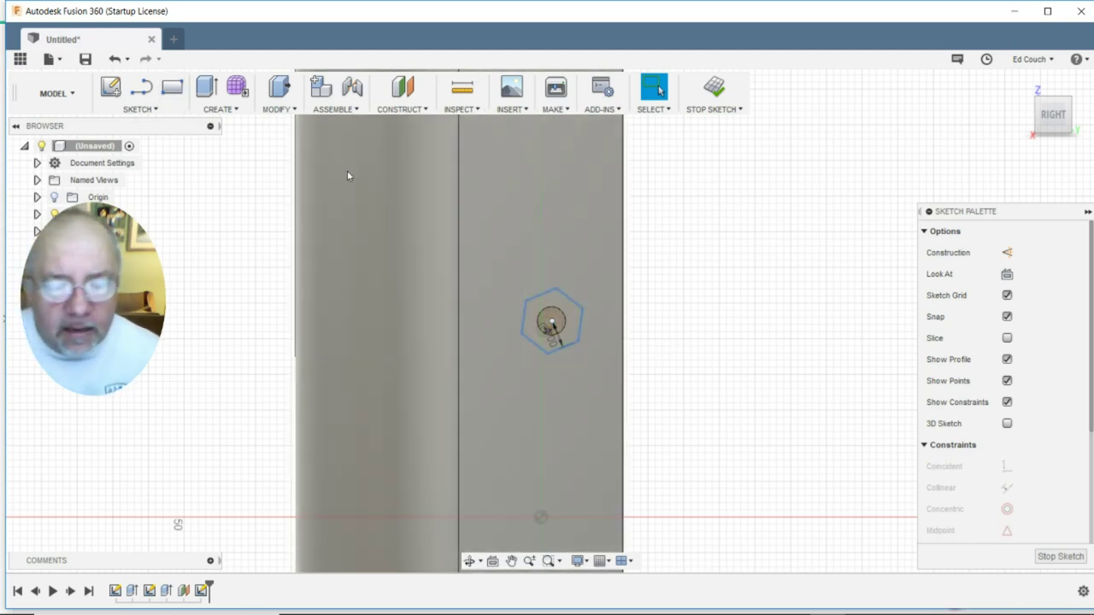
mouse_move(688, 391)
middle_down()
mouse_move(683, 110)
mouse_move(656, 206)
middle_up()
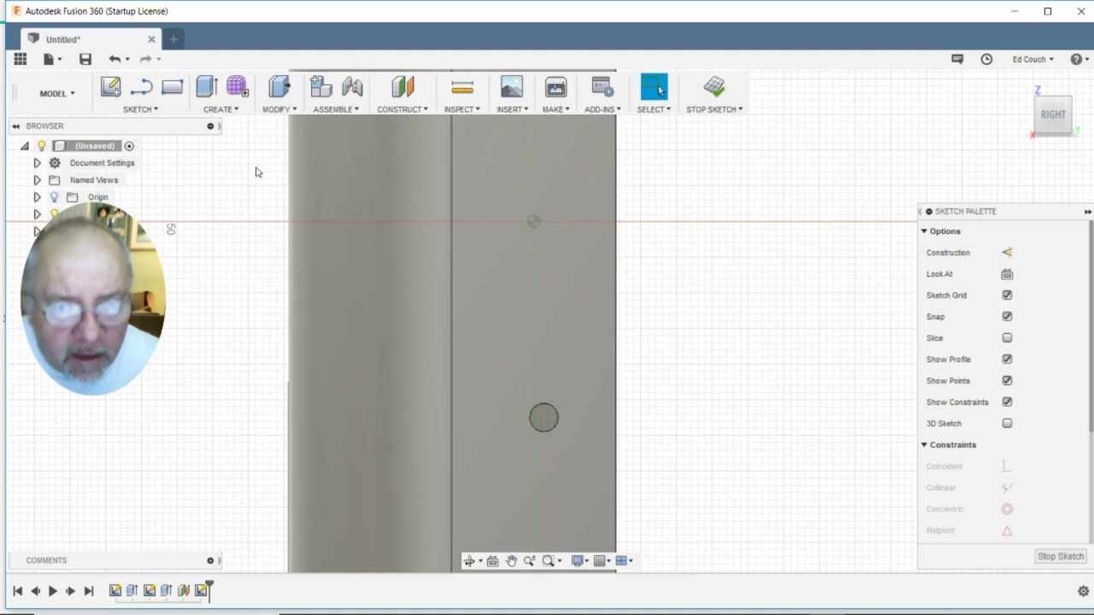
click(169, 111)
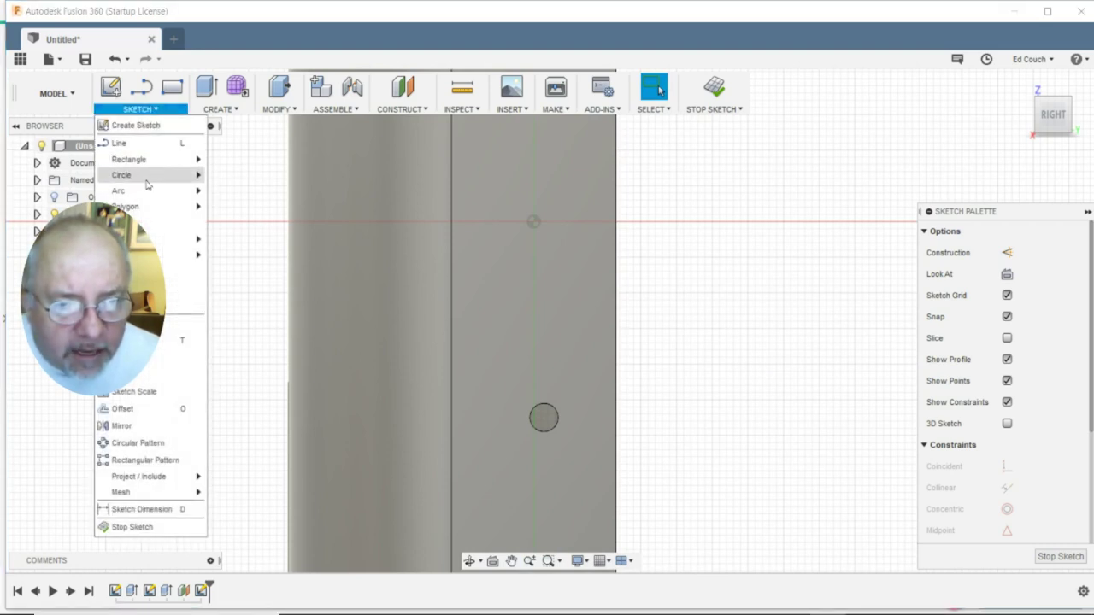
mouse_move(148, 208)
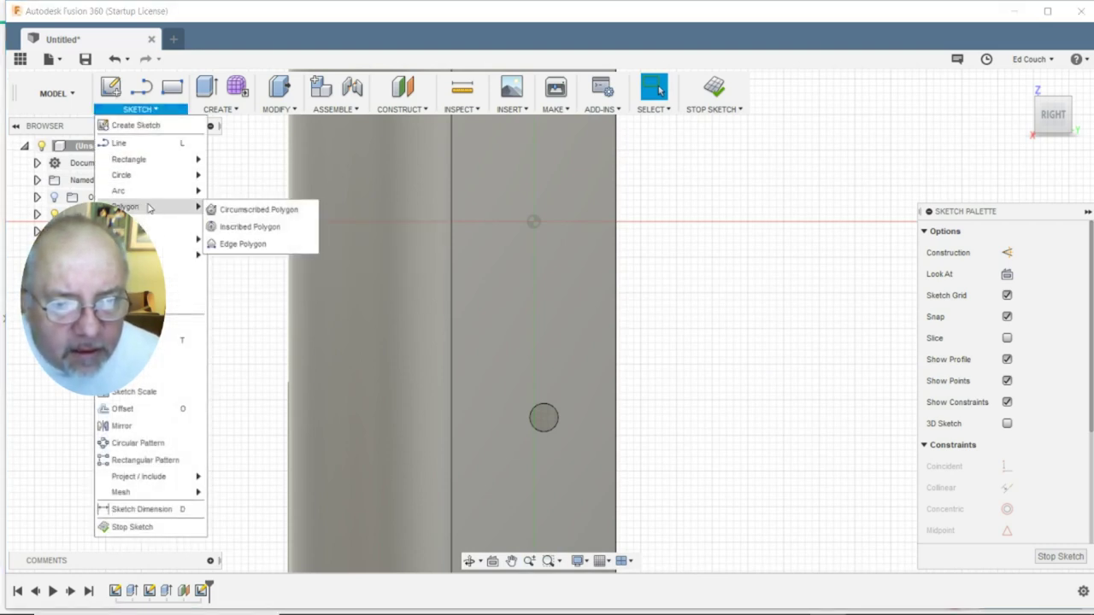
click(285, 211)
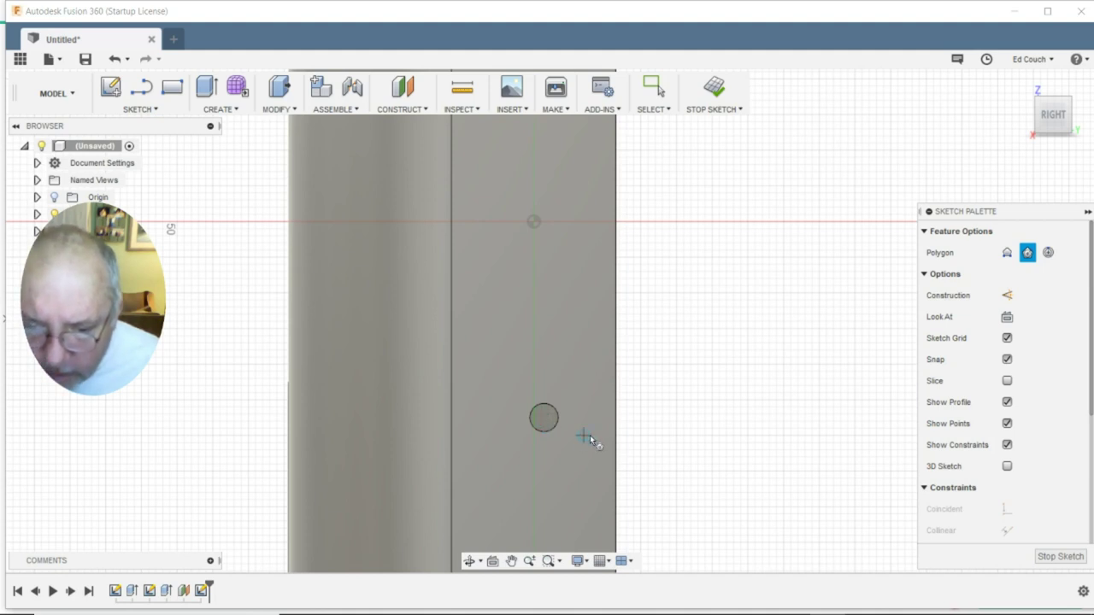
scroll(589, 439, up, 3)
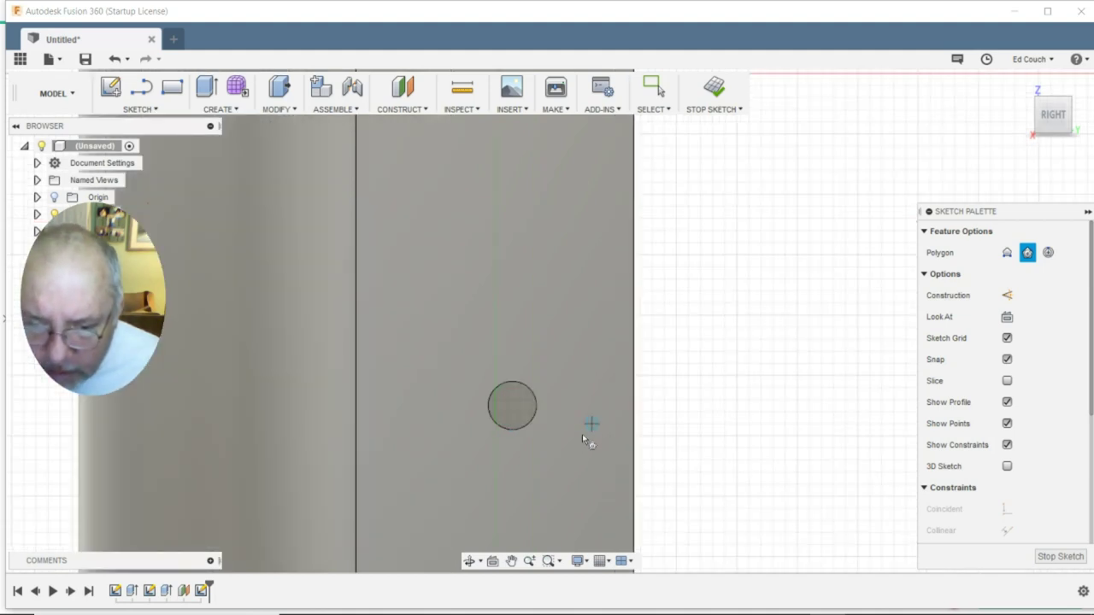
click(513, 404)
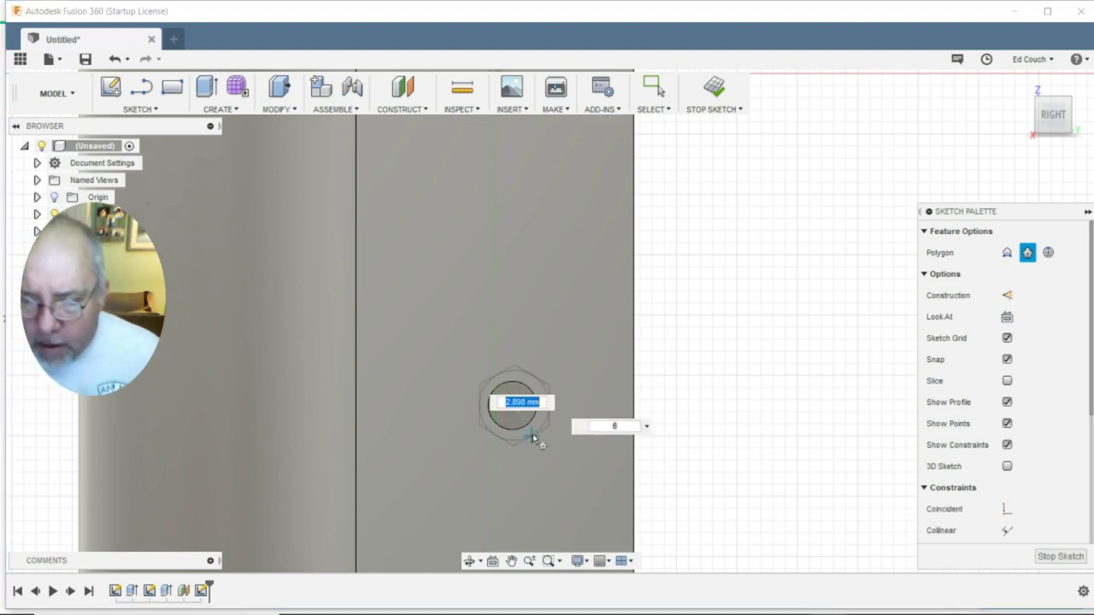
text(4)
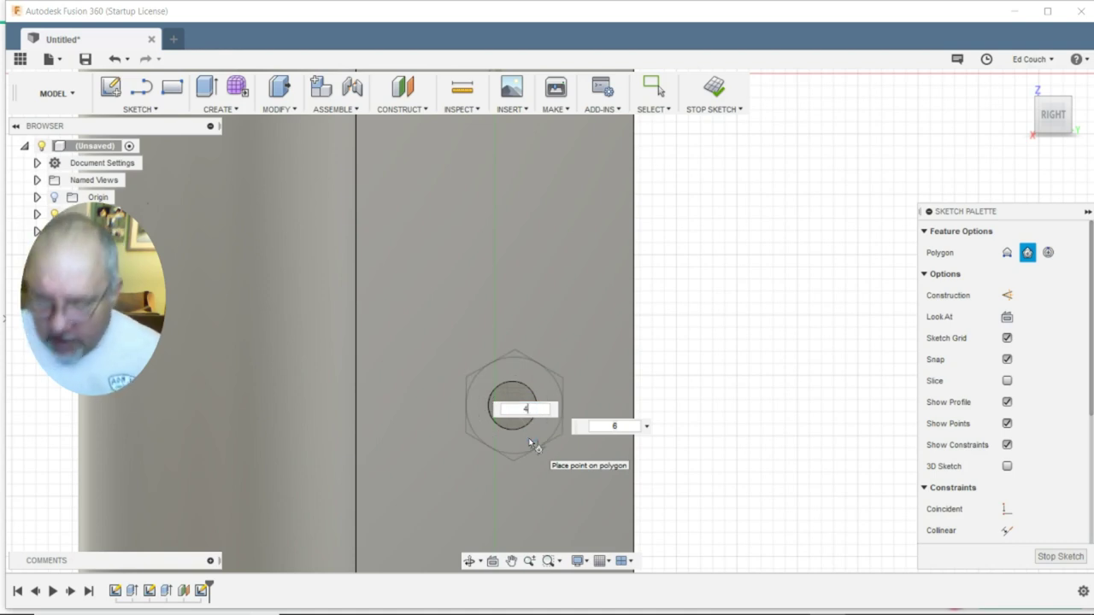
key(Return)
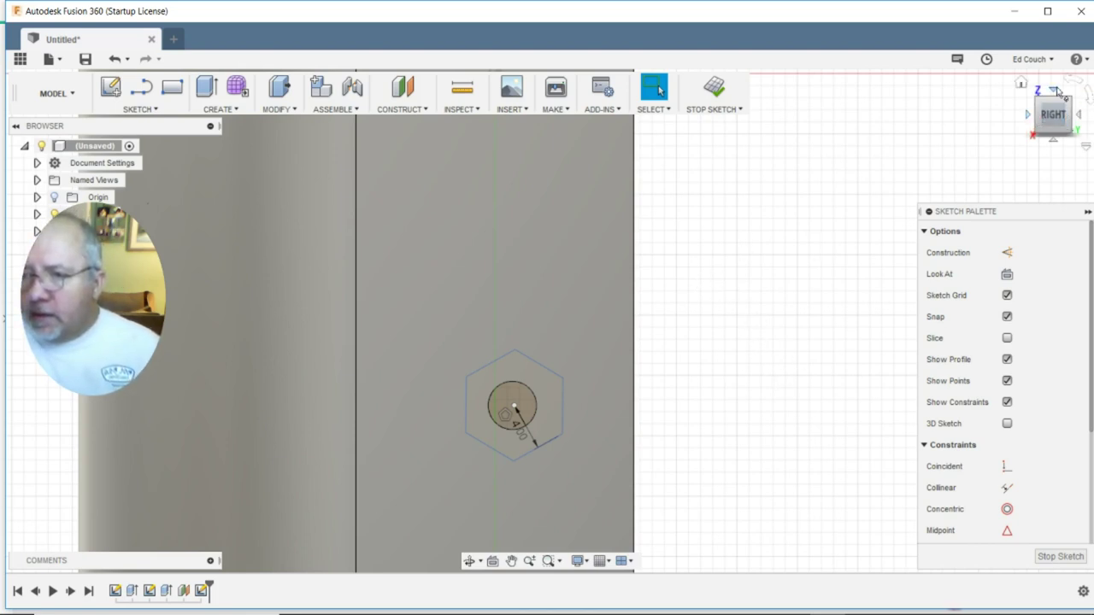
Step: Examine from the open end and at an angle where the two hexagons sit inside the ring body
click(1030, 114)
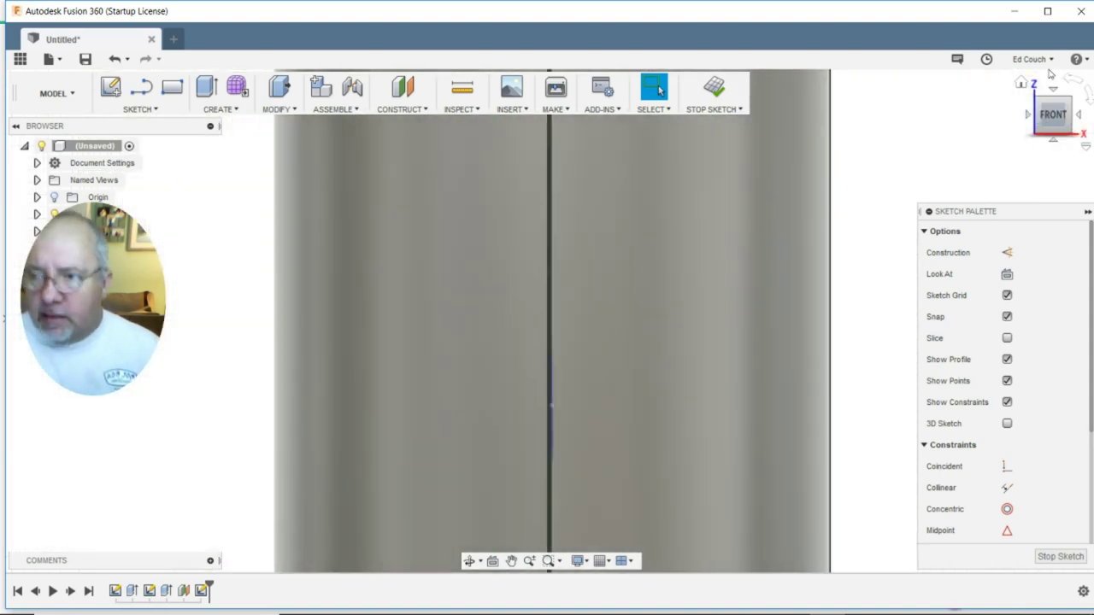
click(1053, 92)
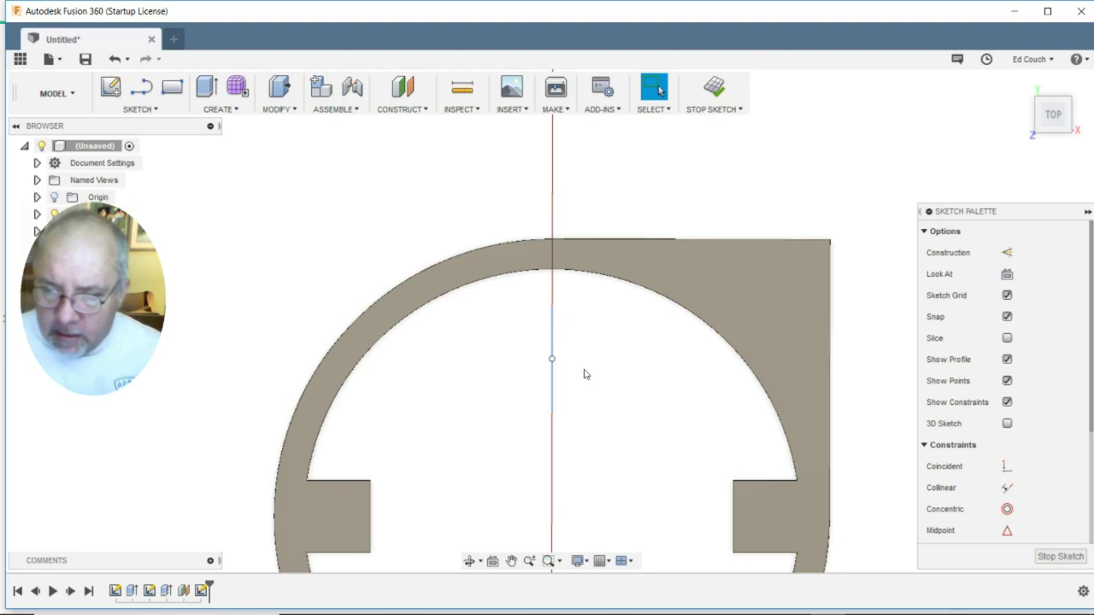
middle_drag(650, 408, 596, 432)
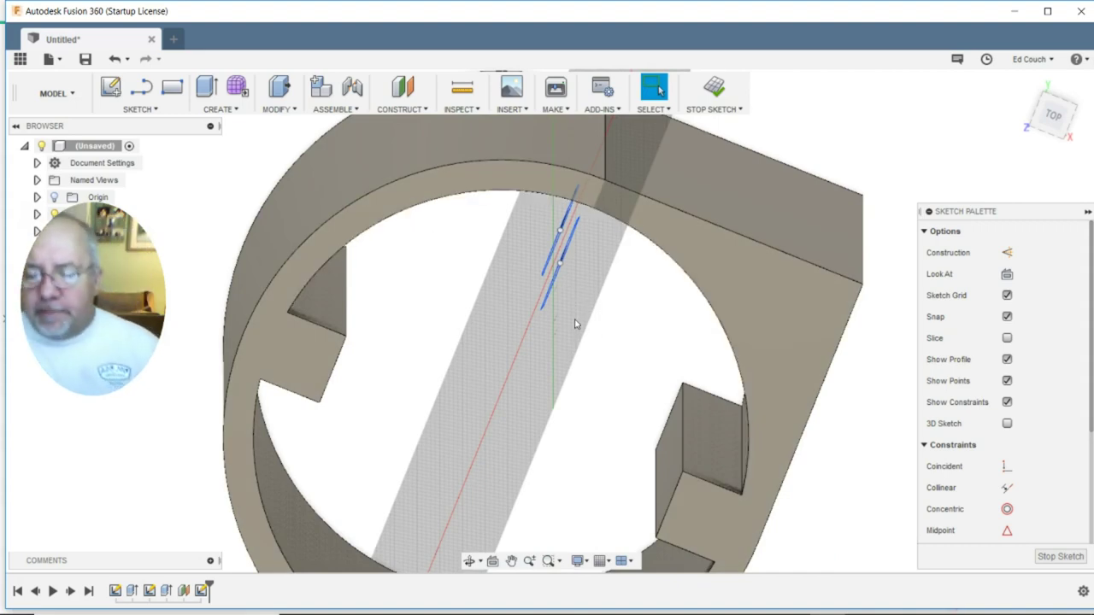
click(1052, 118)
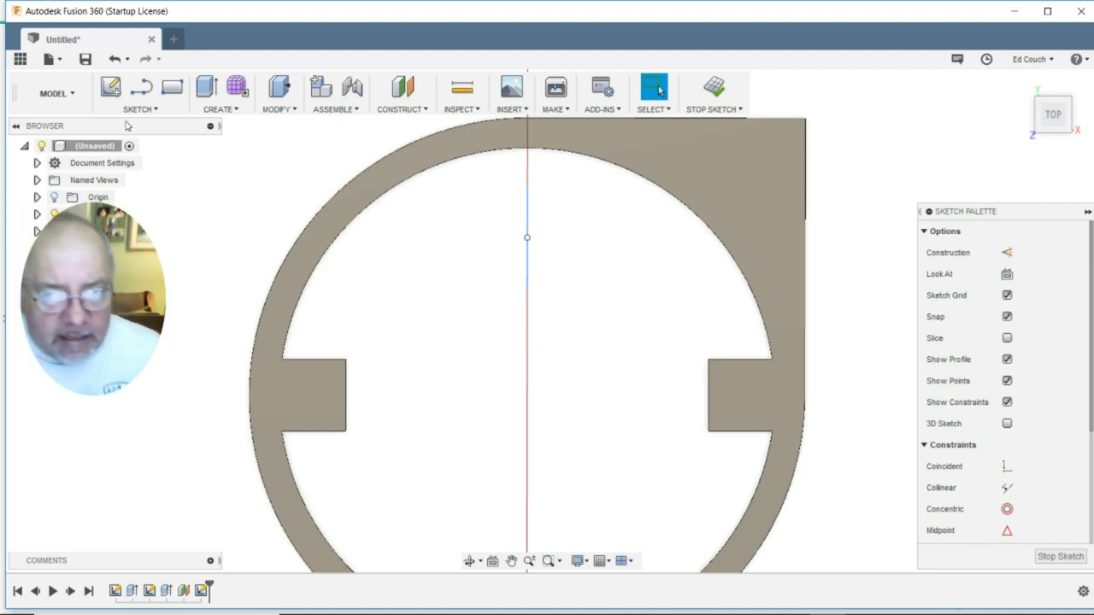
click(206, 88)
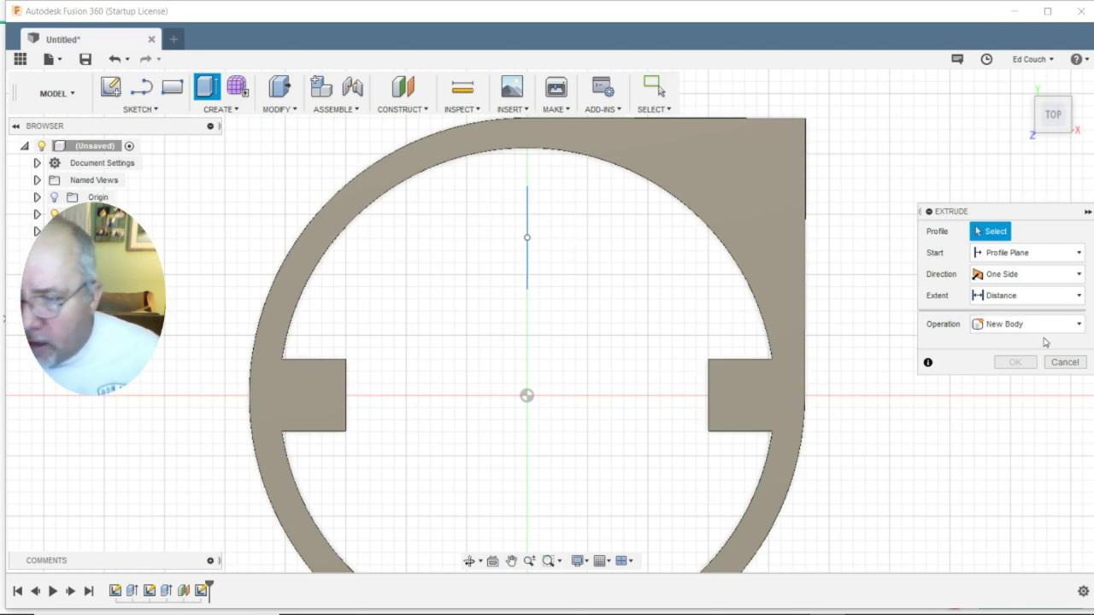
click(1065, 362)
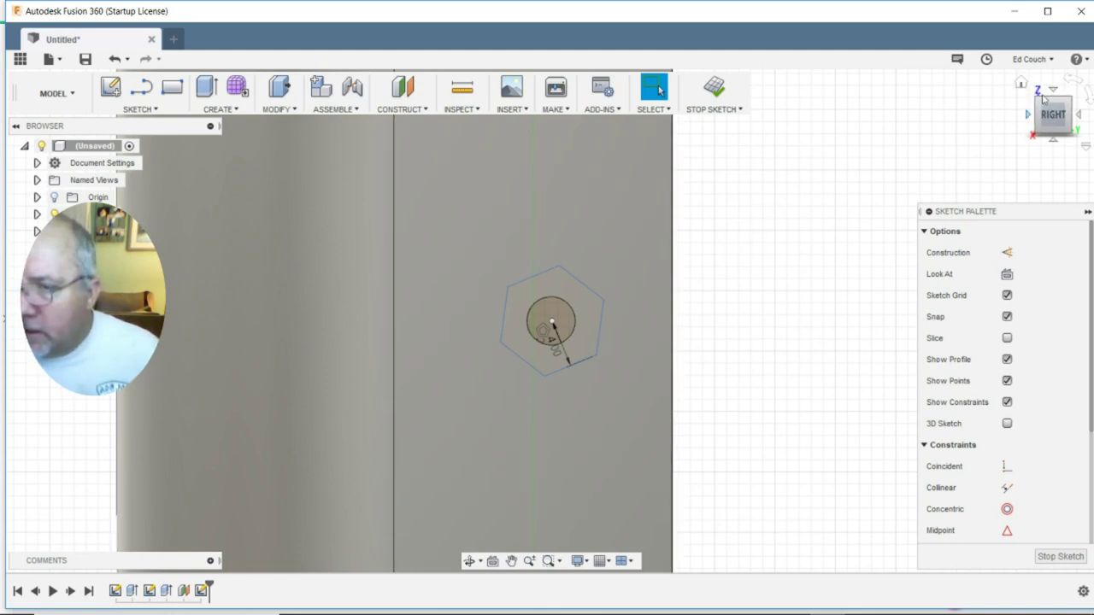
Step: Extrude both hexagon profiles 21 mm toward the flat side face as a cut to form pockets in the squared corner
click(1028, 114)
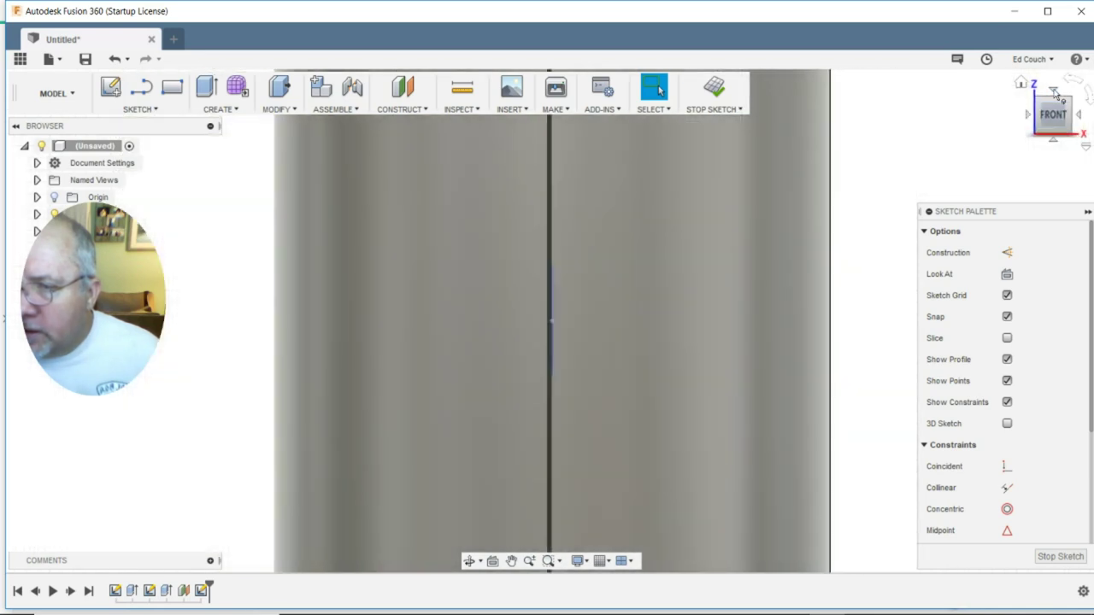
click(1055, 93)
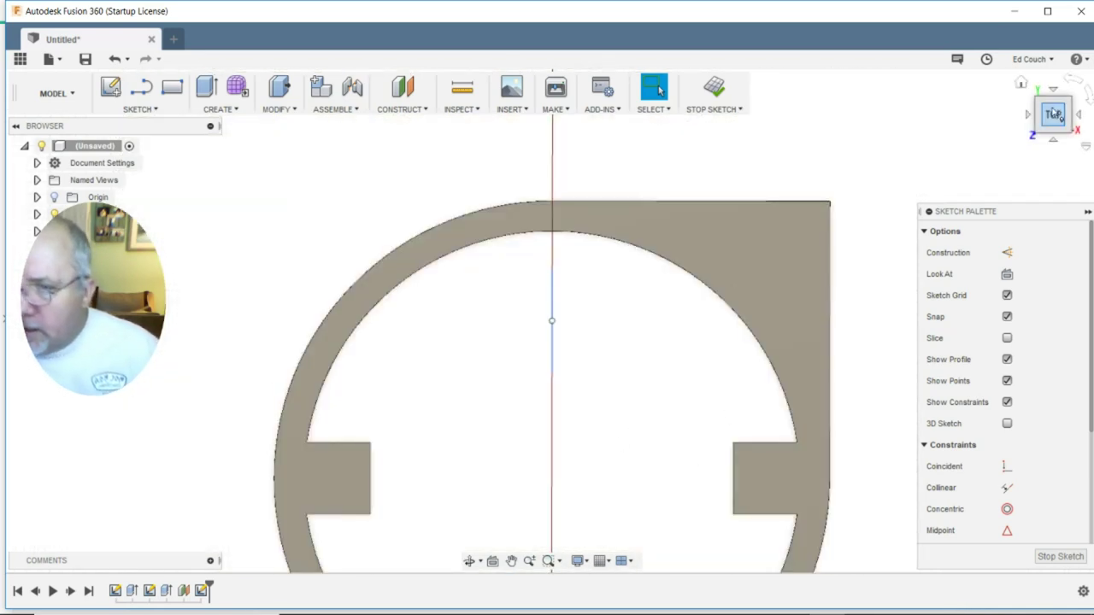
click(1028, 115)
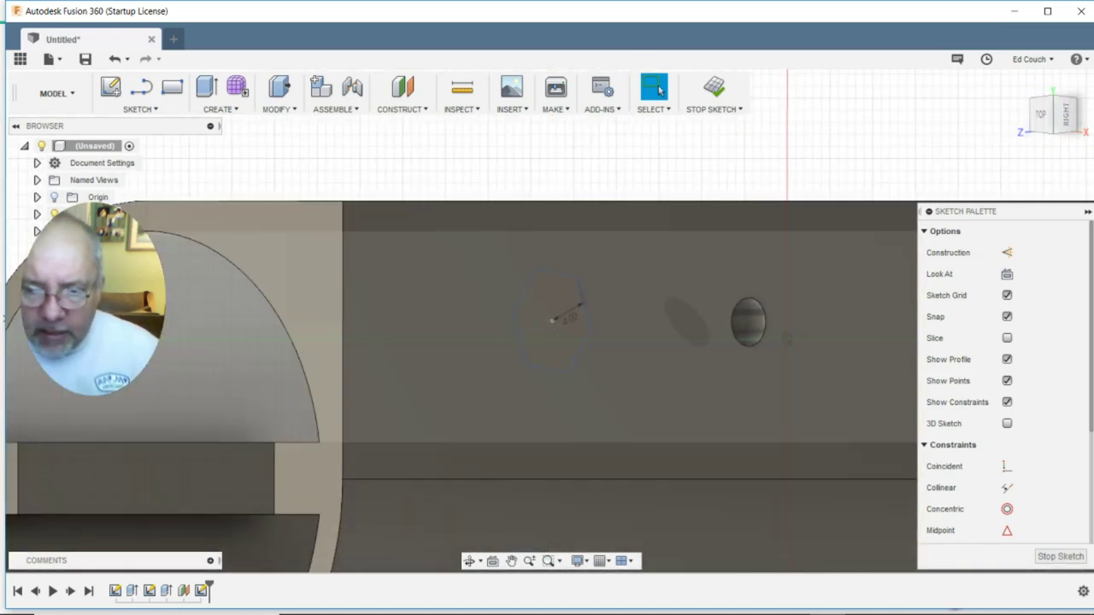
key(q)
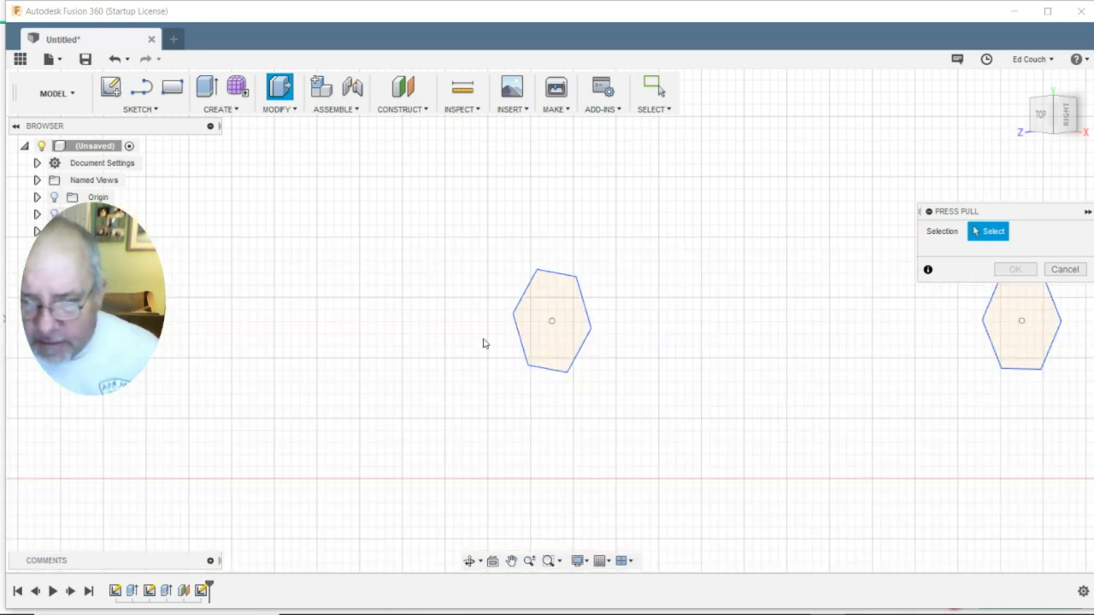
click(559, 354)
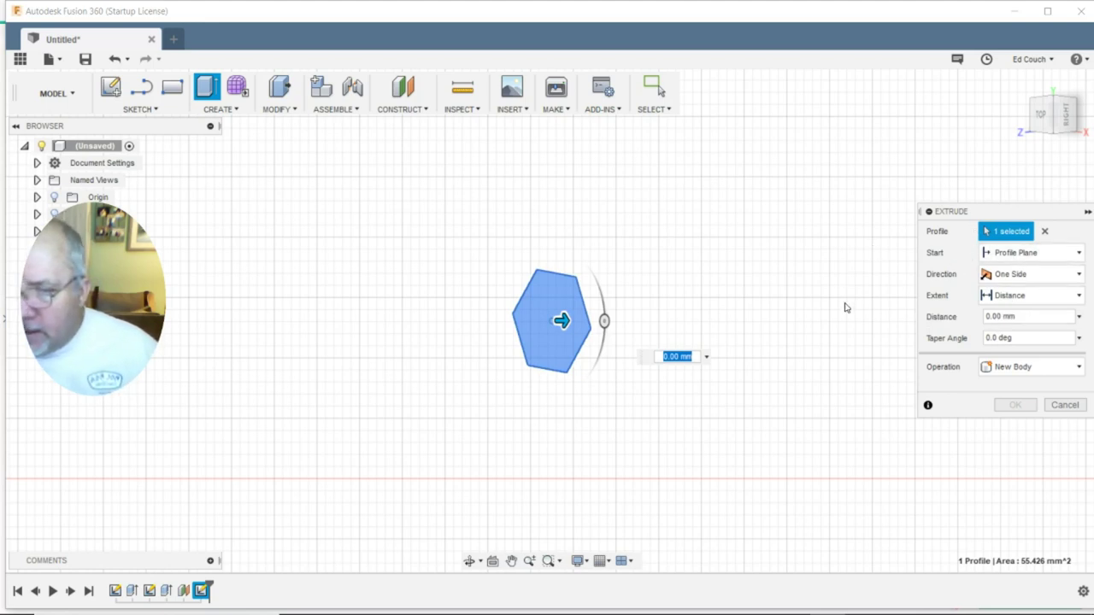
middle_drag(769, 308, 506, 304)
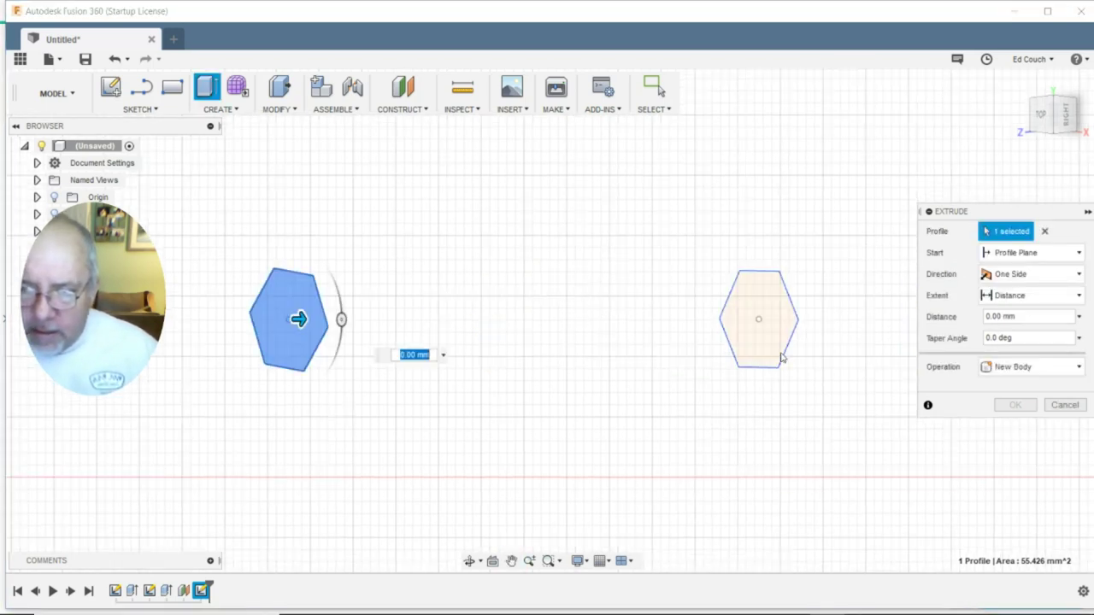
click(755, 347)
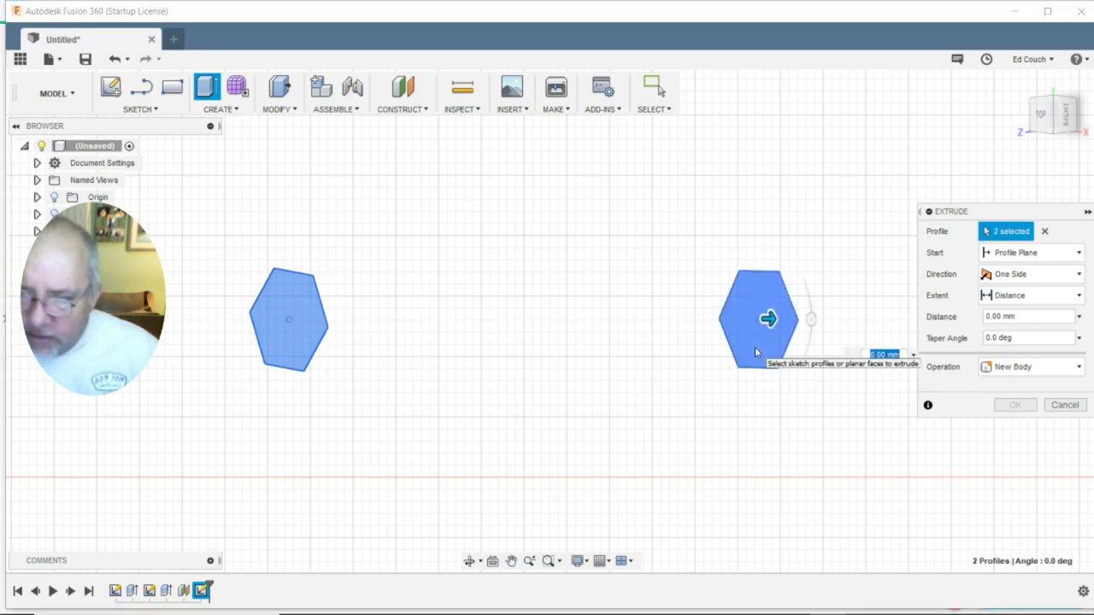
drag(771, 319, 878, 321)
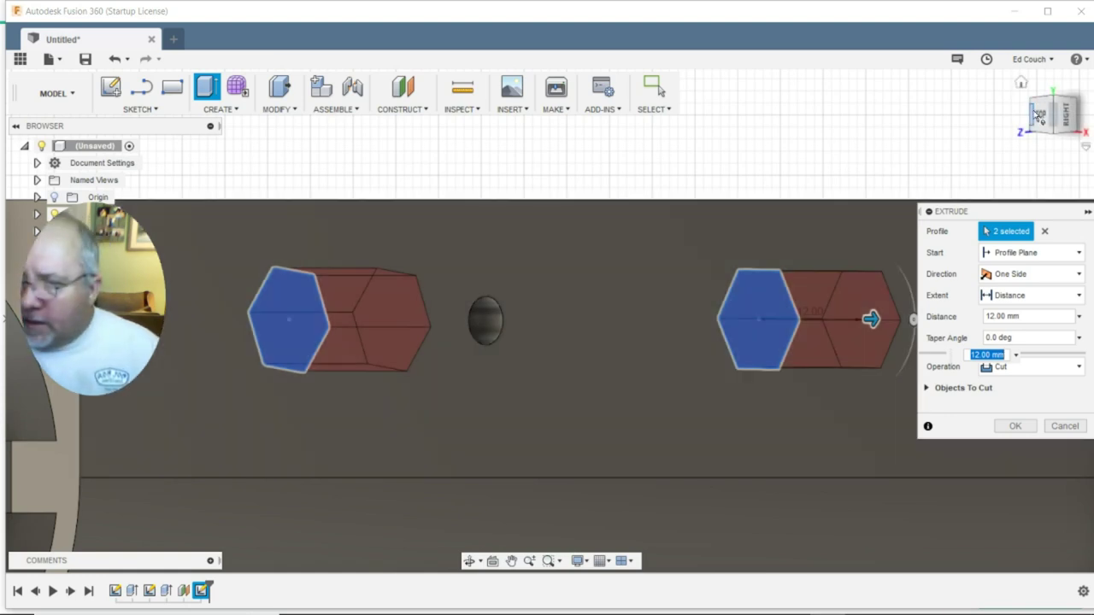
click(1038, 116)
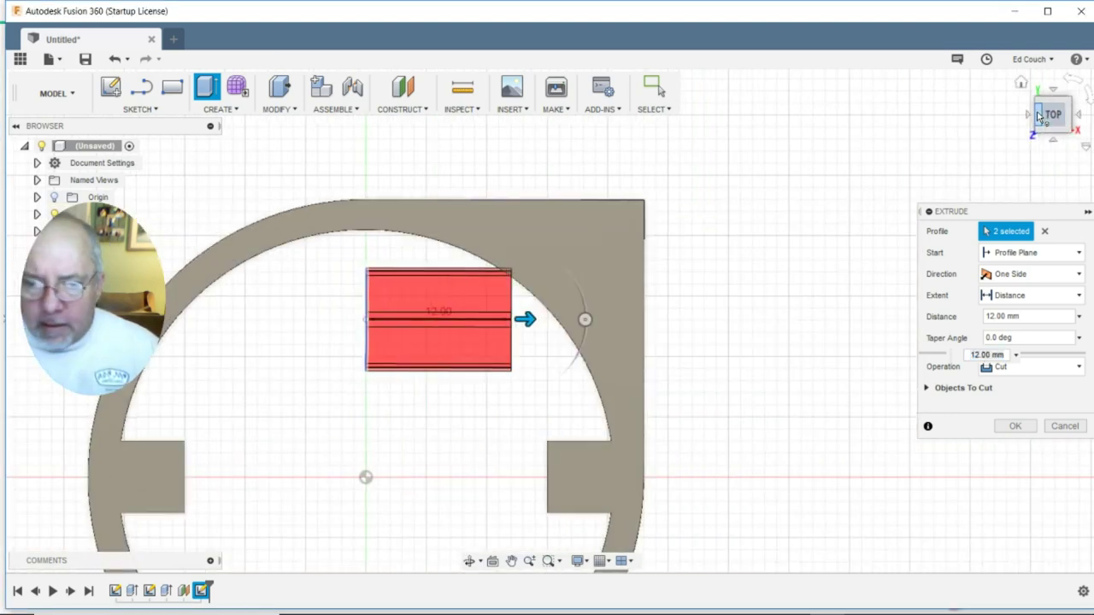
drag(529, 320, 636, 318)
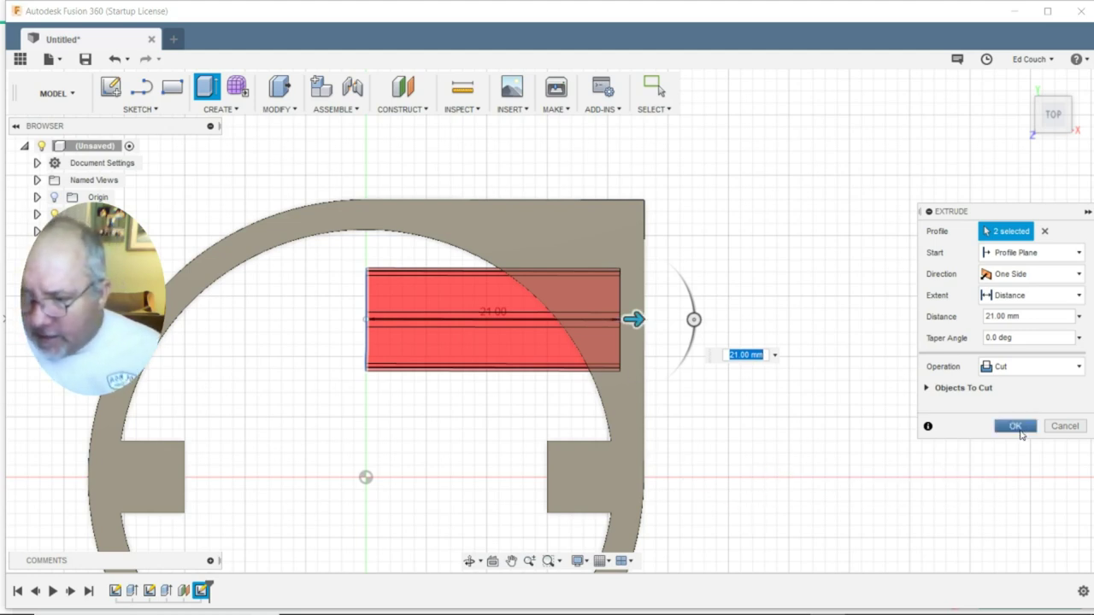
click(1015, 426)
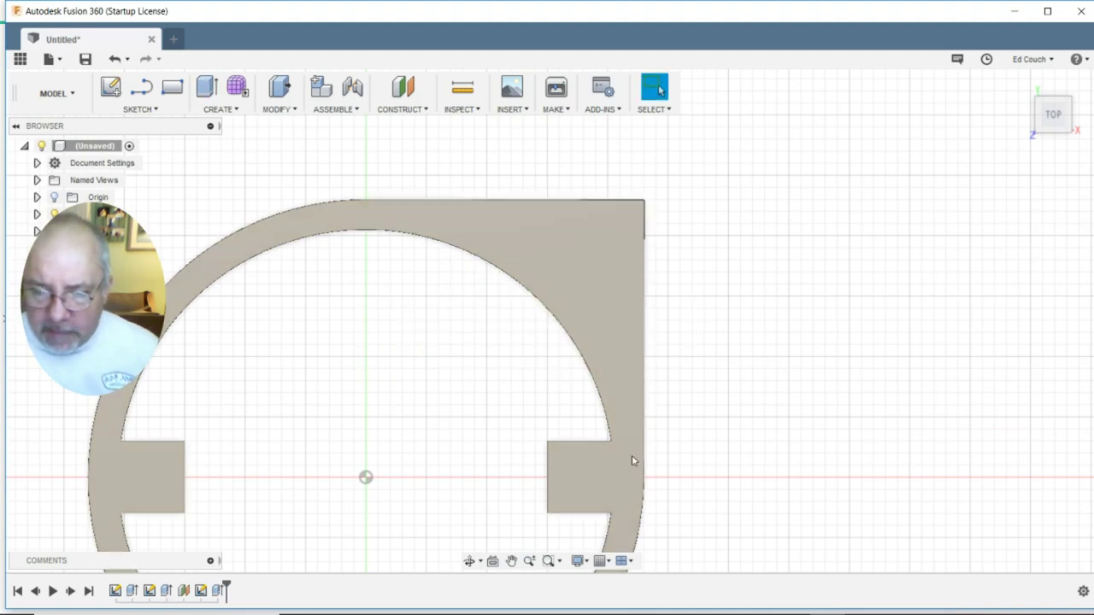
Step: Examine the cut hexagonal pockets from inside the ring and check the side holes and body from several directions
shift+middle_drag(351, 393, 376, 376)
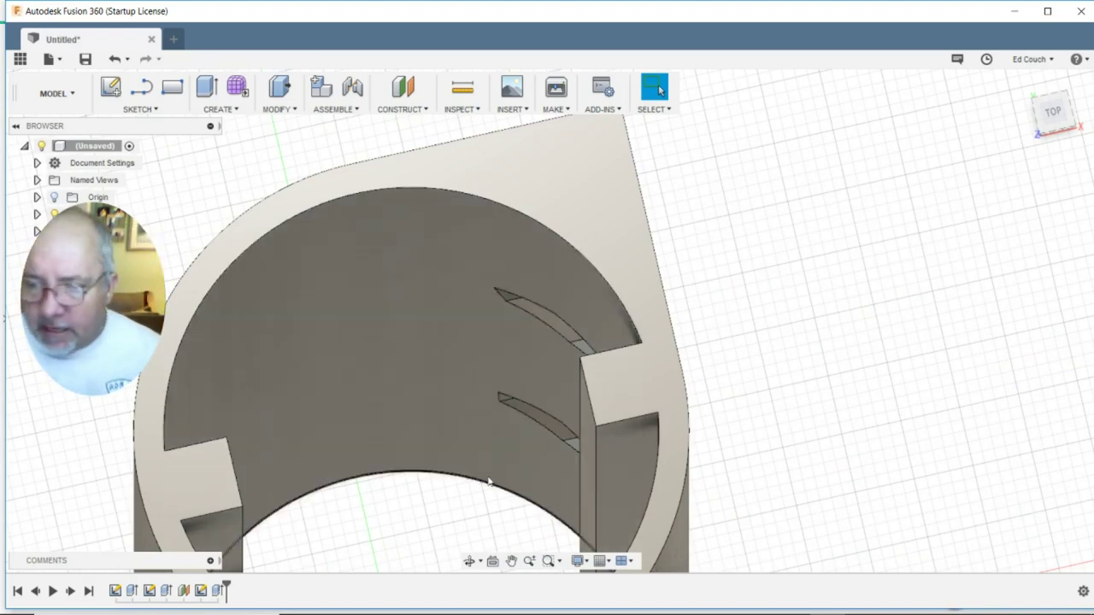
shift+middle_drag(746, 347, 728, 341)
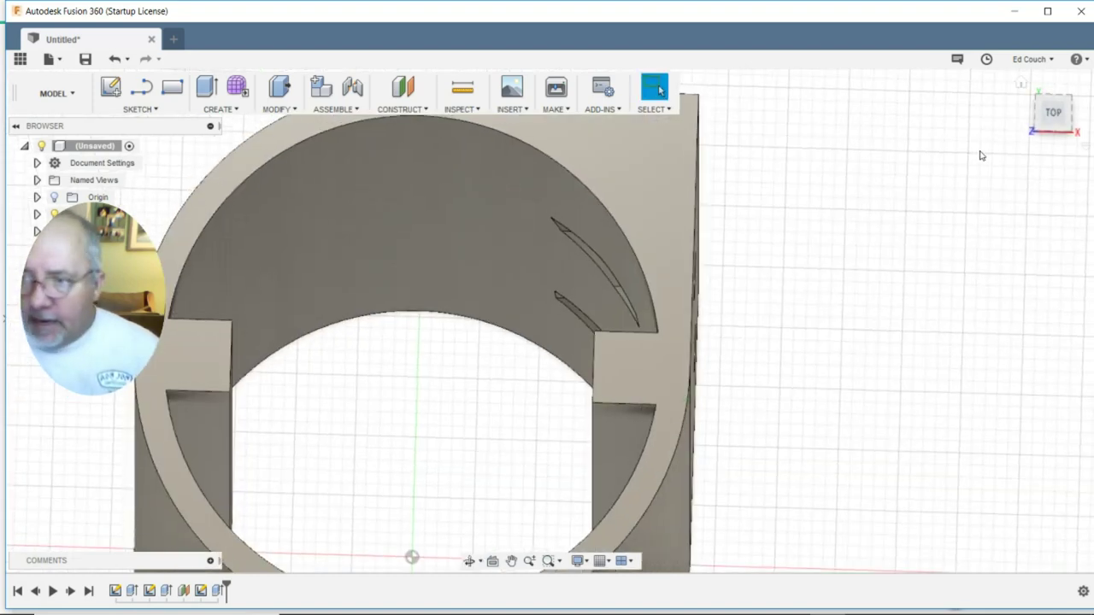
click(1045, 116)
click(1079, 117)
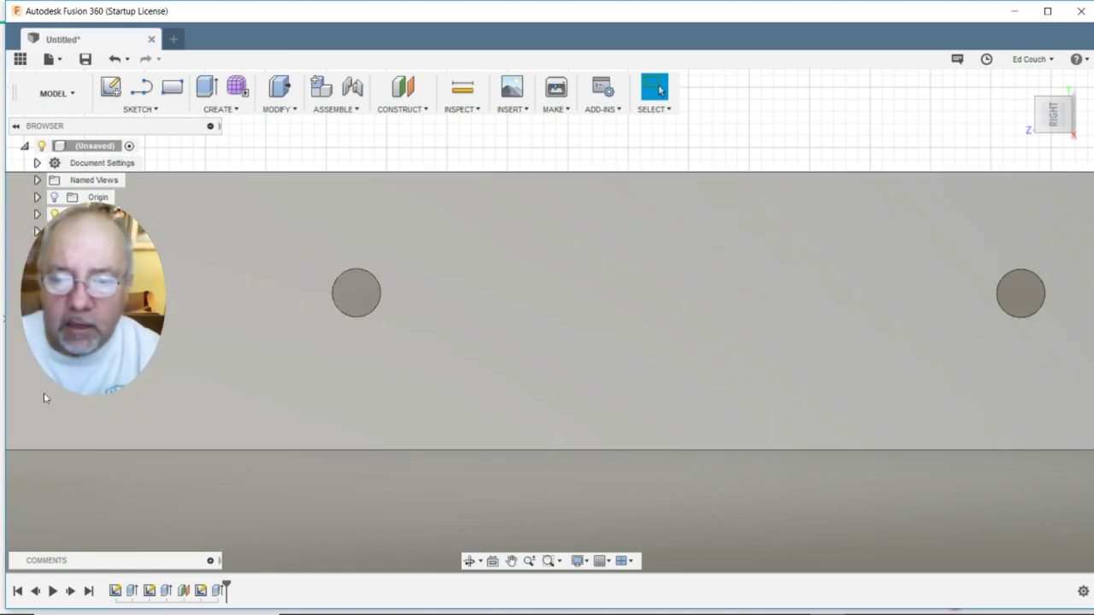
scroll(215, 368, down, 3)
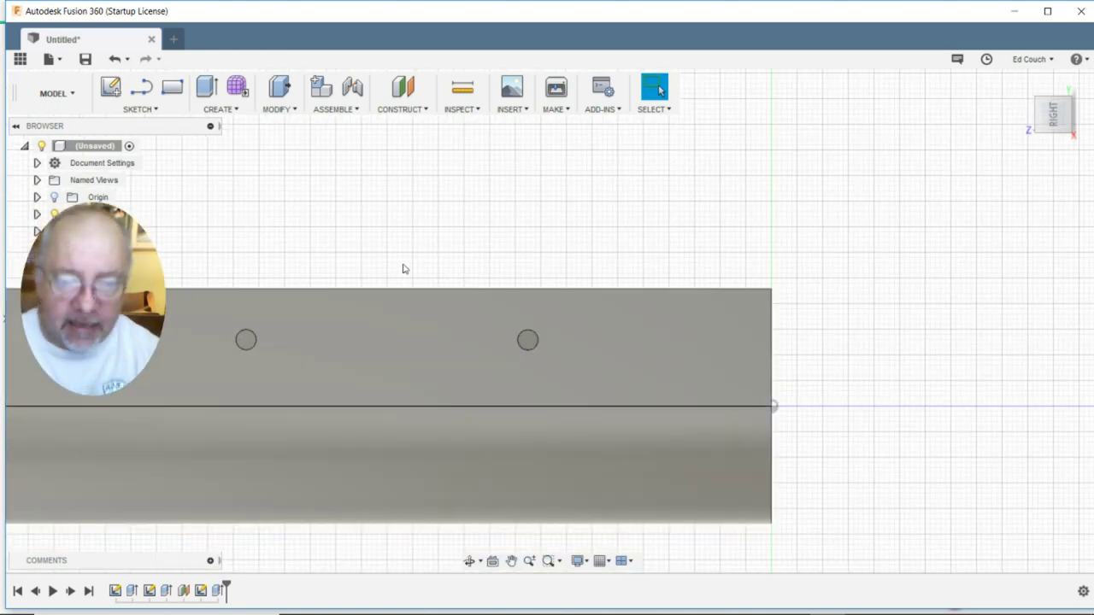
shift+middle_drag(391, 242, 583, 471)
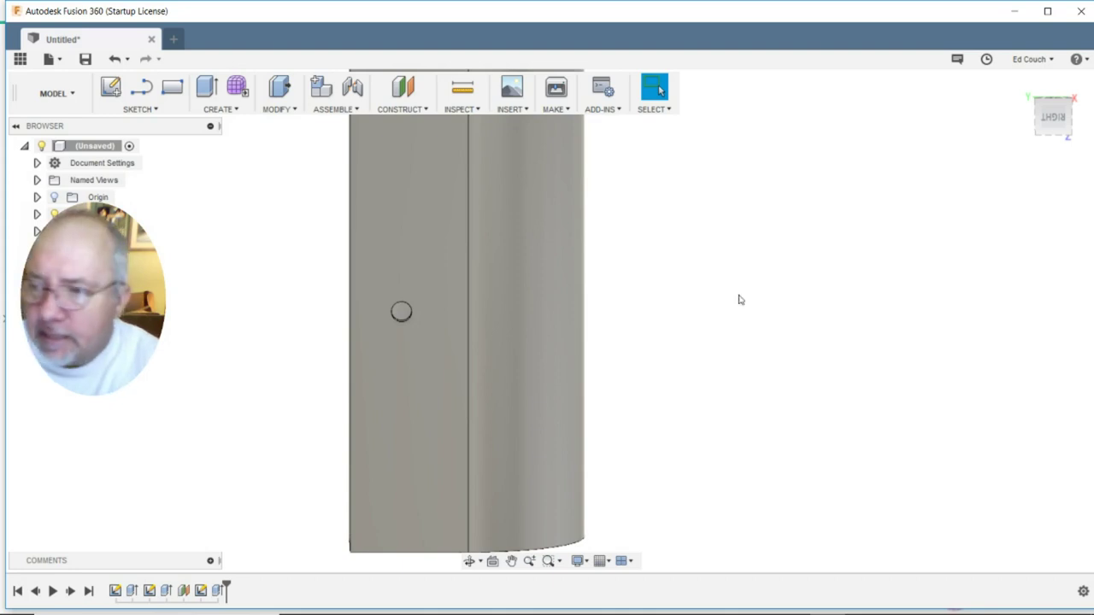
click(1059, 100)
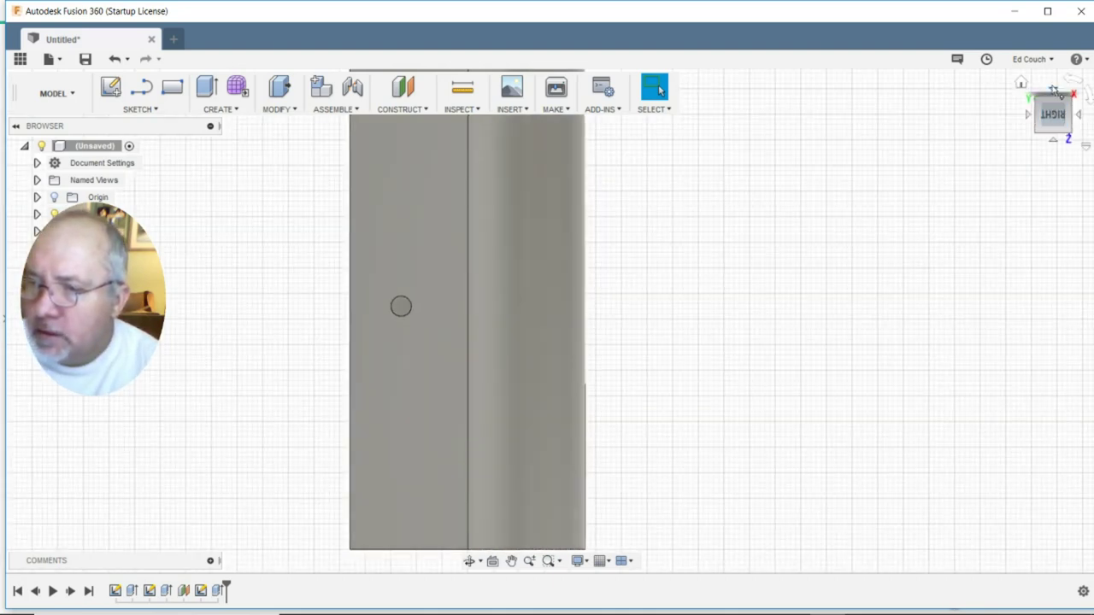
click(1029, 116)
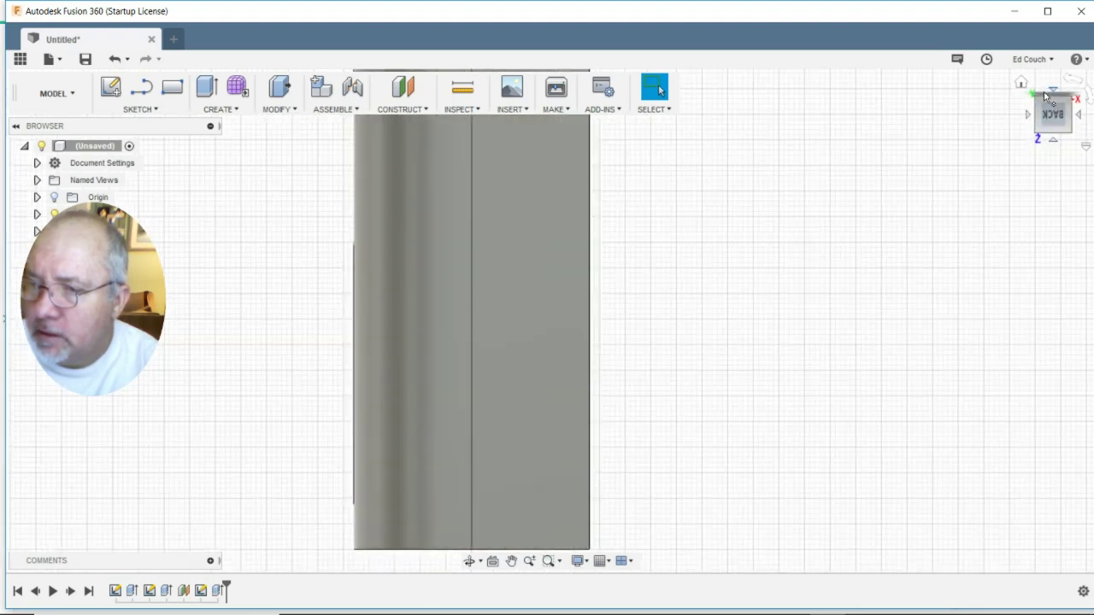
click(1055, 93)
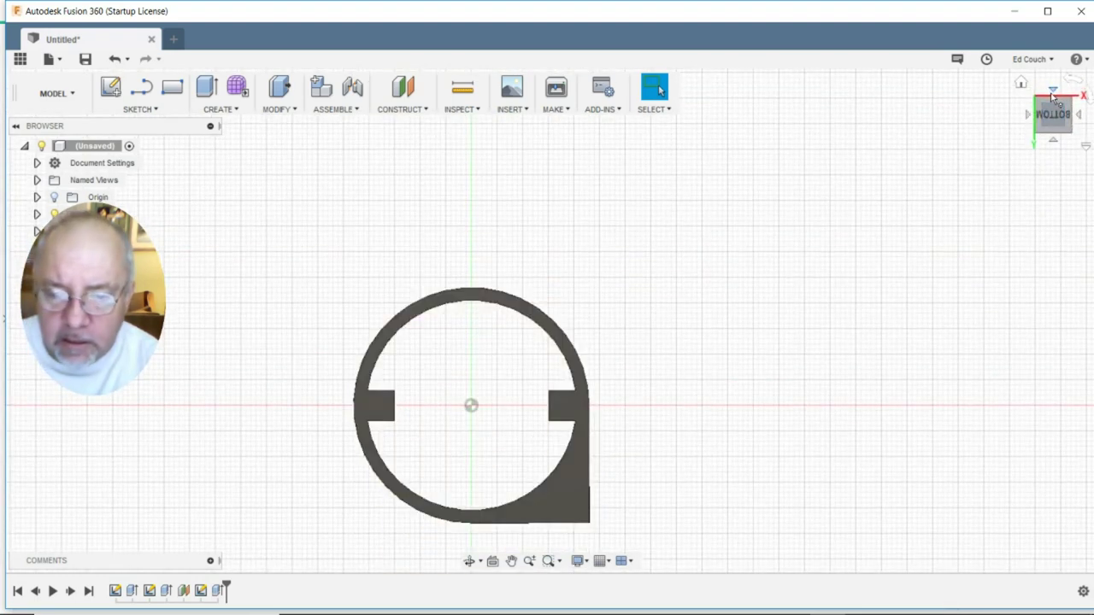
click(1055, 93)
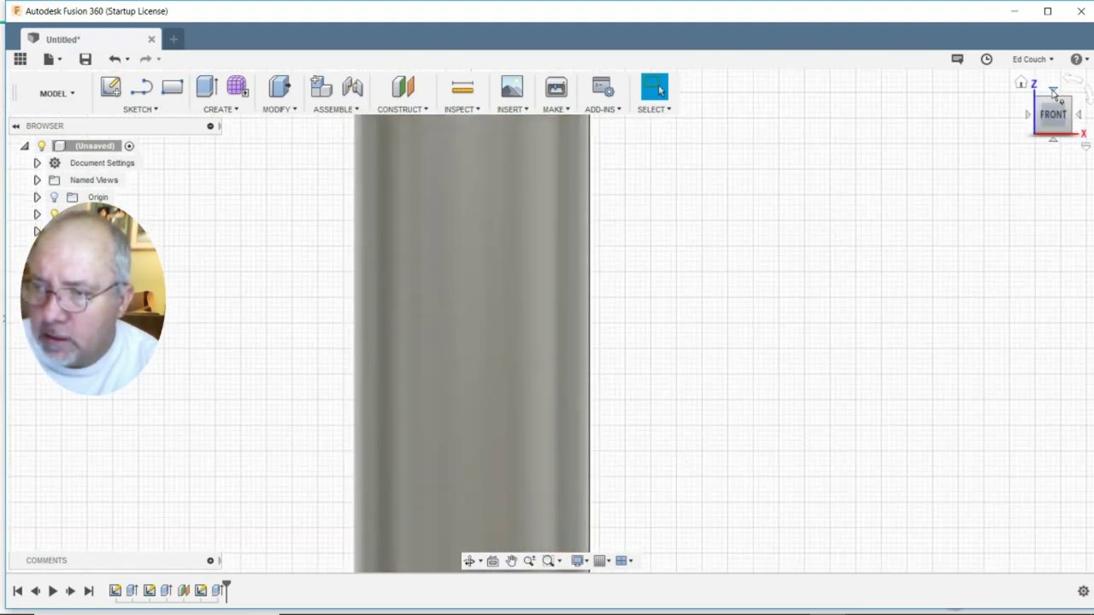
click(1054, 92)
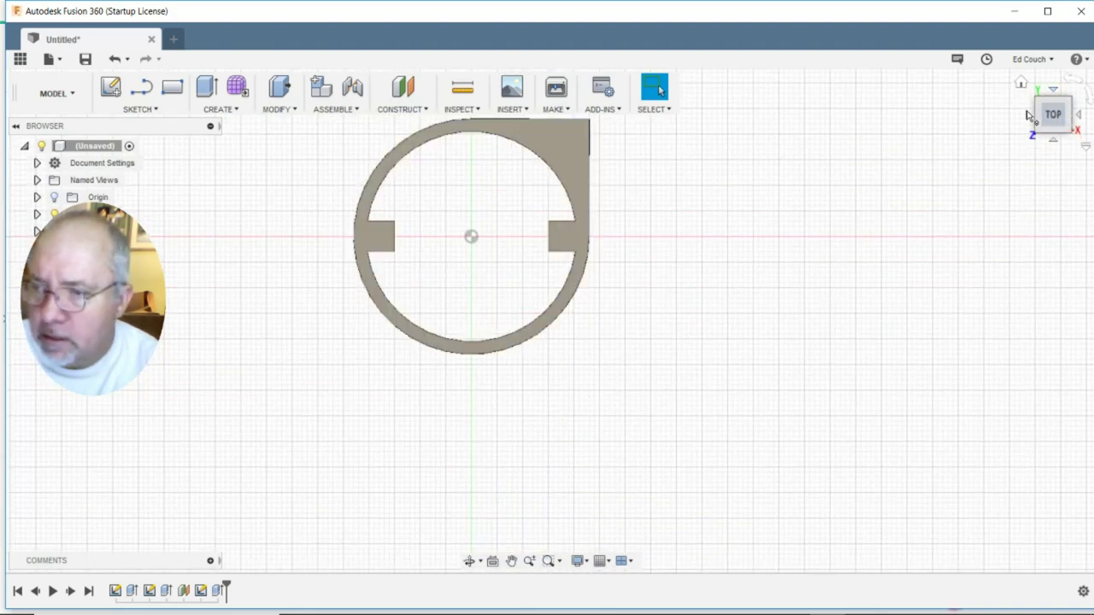
click(1078, 114)
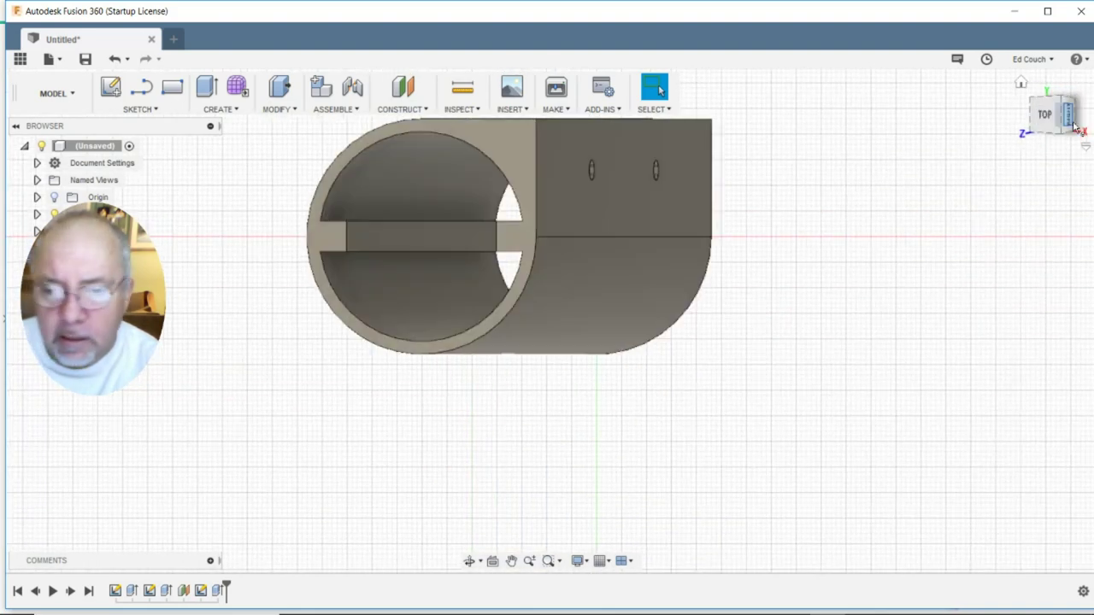
middle_drag(730, 406, 574, 504)
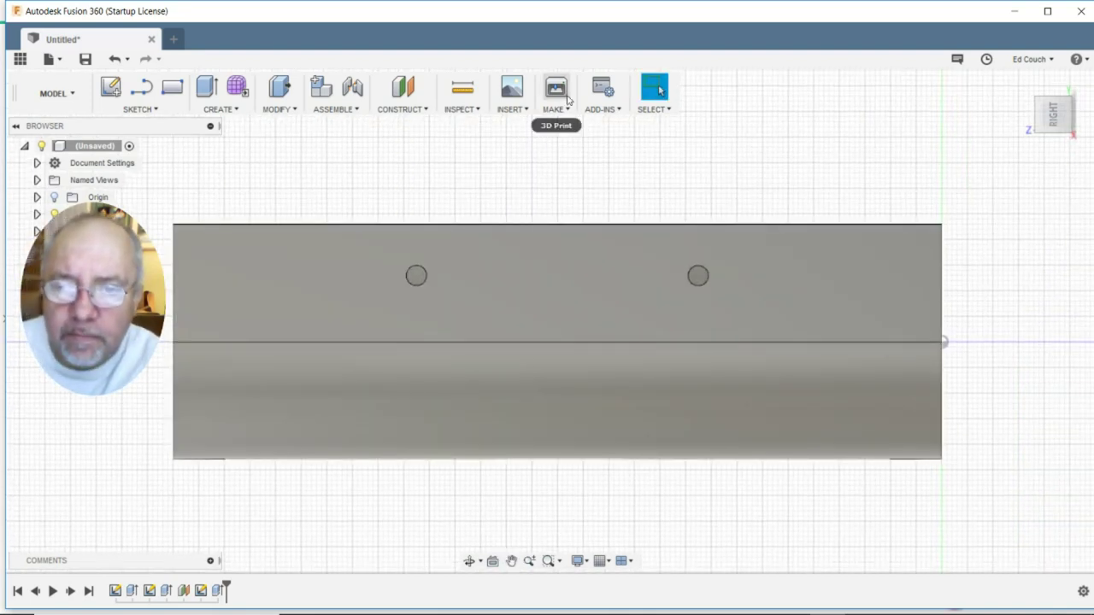
Step: Export the body as an STL for 3D printing with sending to the print utility turned off, choosing the Desktop folder as the destination
click(567, 98)
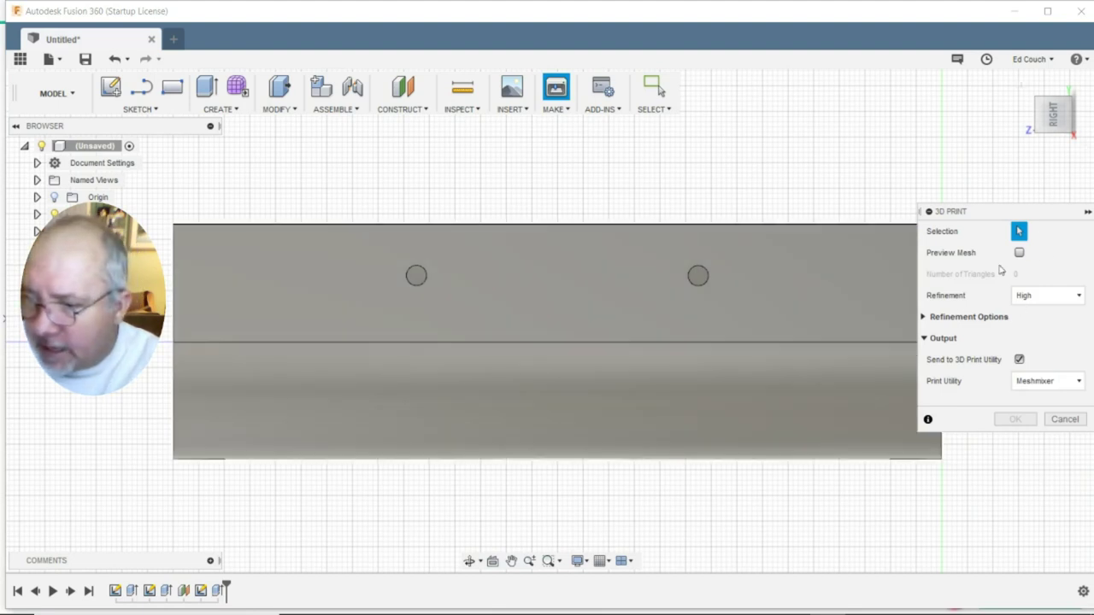
click(580, 336)
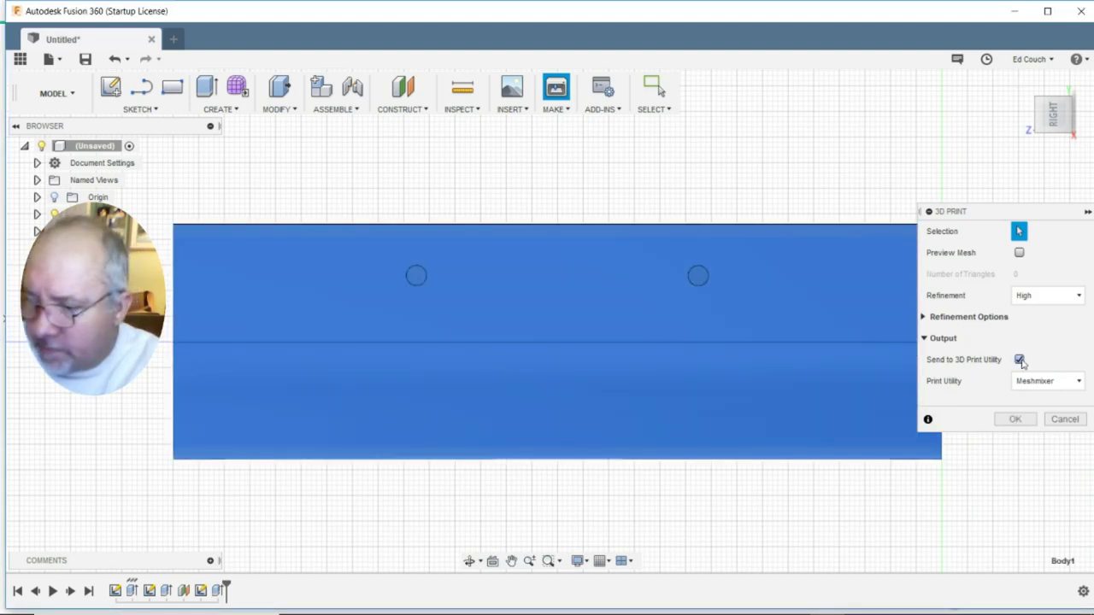
click(1019, 360)
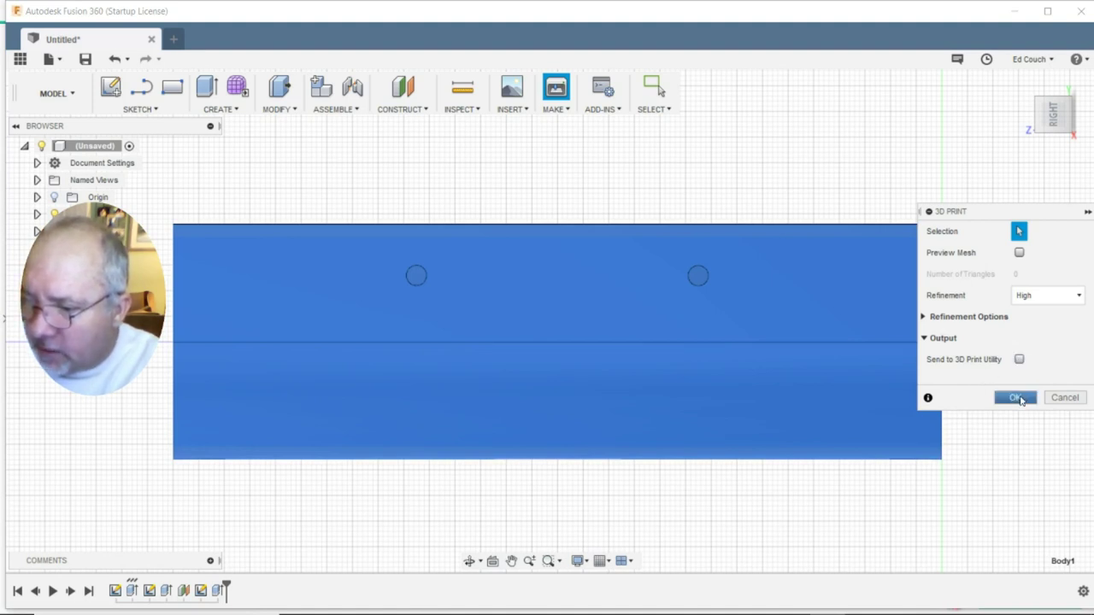
click(1020, 399)
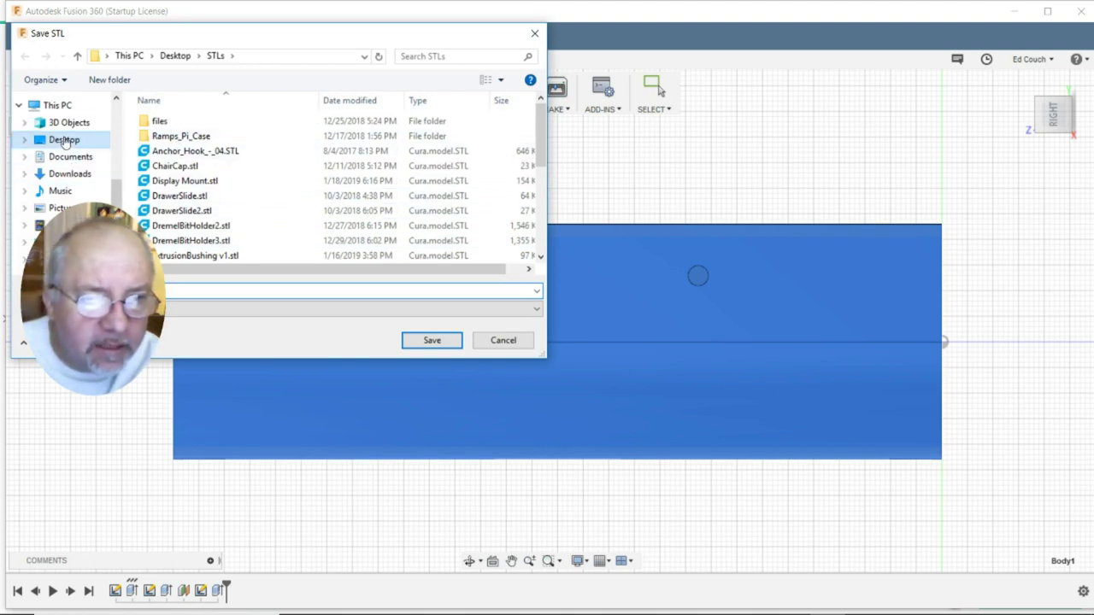
click(65, 140)
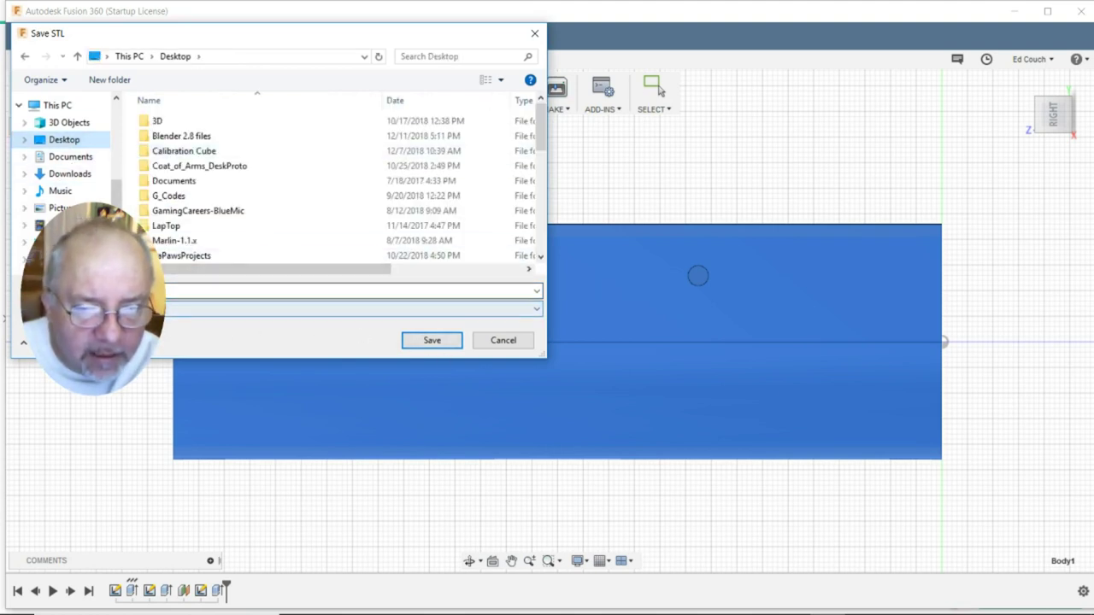
click(342, 291)
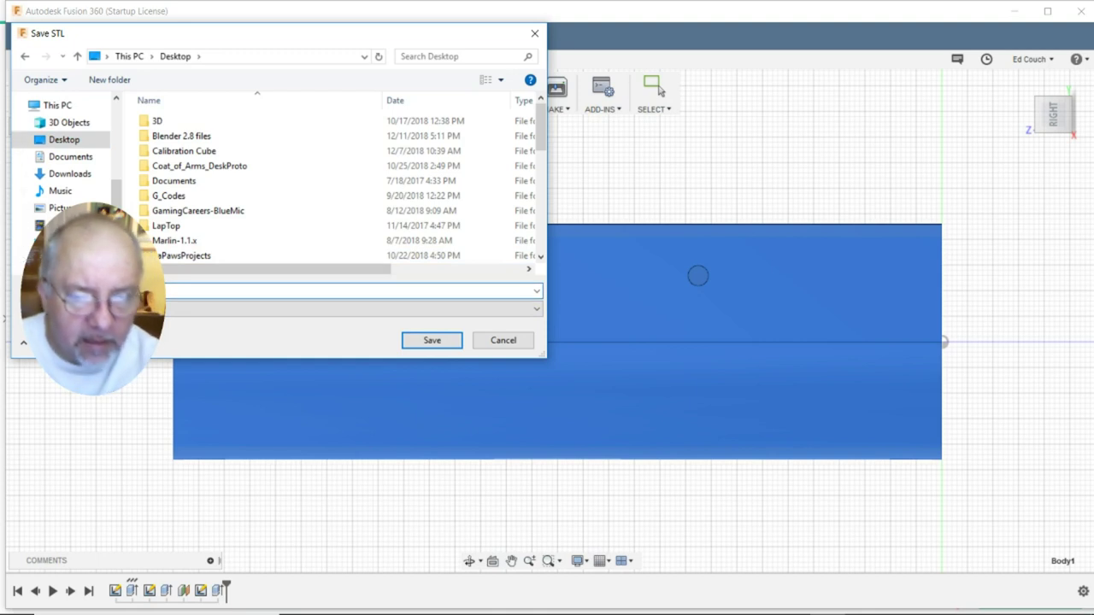